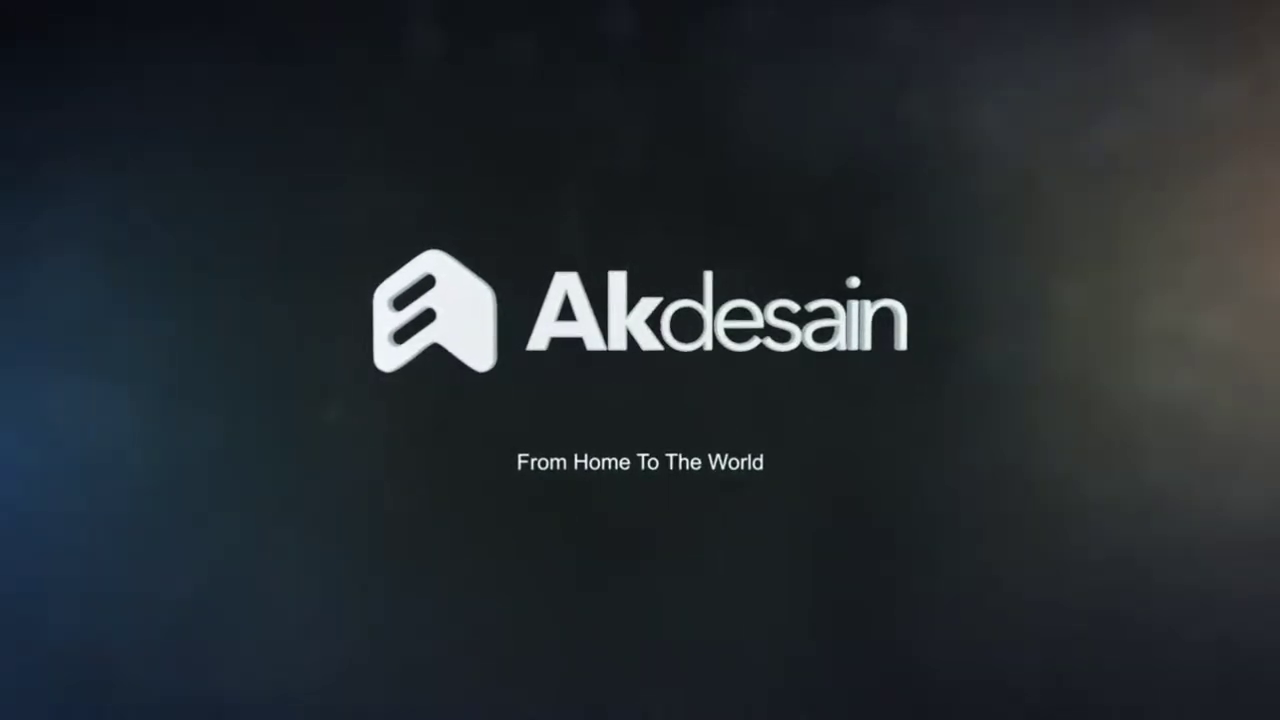
# Step: Paste the copied mosque photo into the blank Untitled-1 A4 page
pyautogui.hotkey('ctrl', 'v')
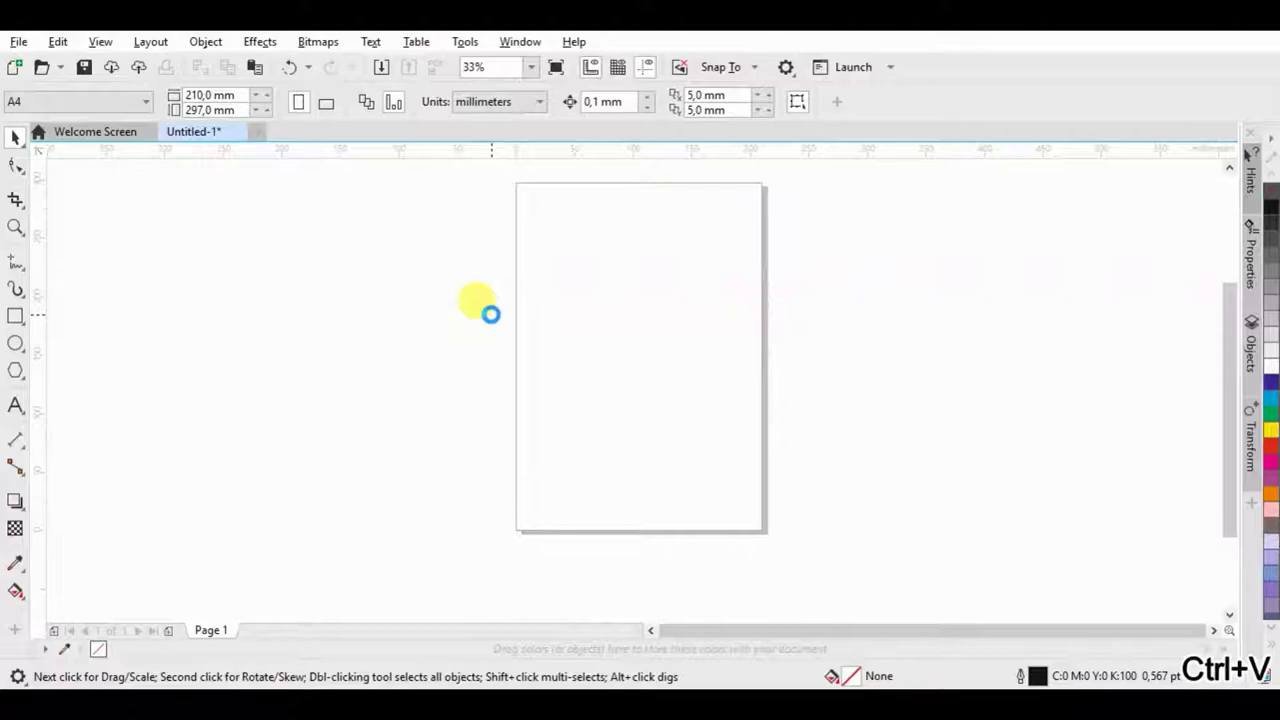
# Step: Shrink the mosque photo to fit the page and lock it in place
pyautogui.moveTo(852, 624)
pyautogui.mouseDown()
pyautogui.moveTo(731, 514)
pyautogui.moveTo(670, 430)
pyautogui.mouseUp()
pyautogui.scroll(3, 645, 348)
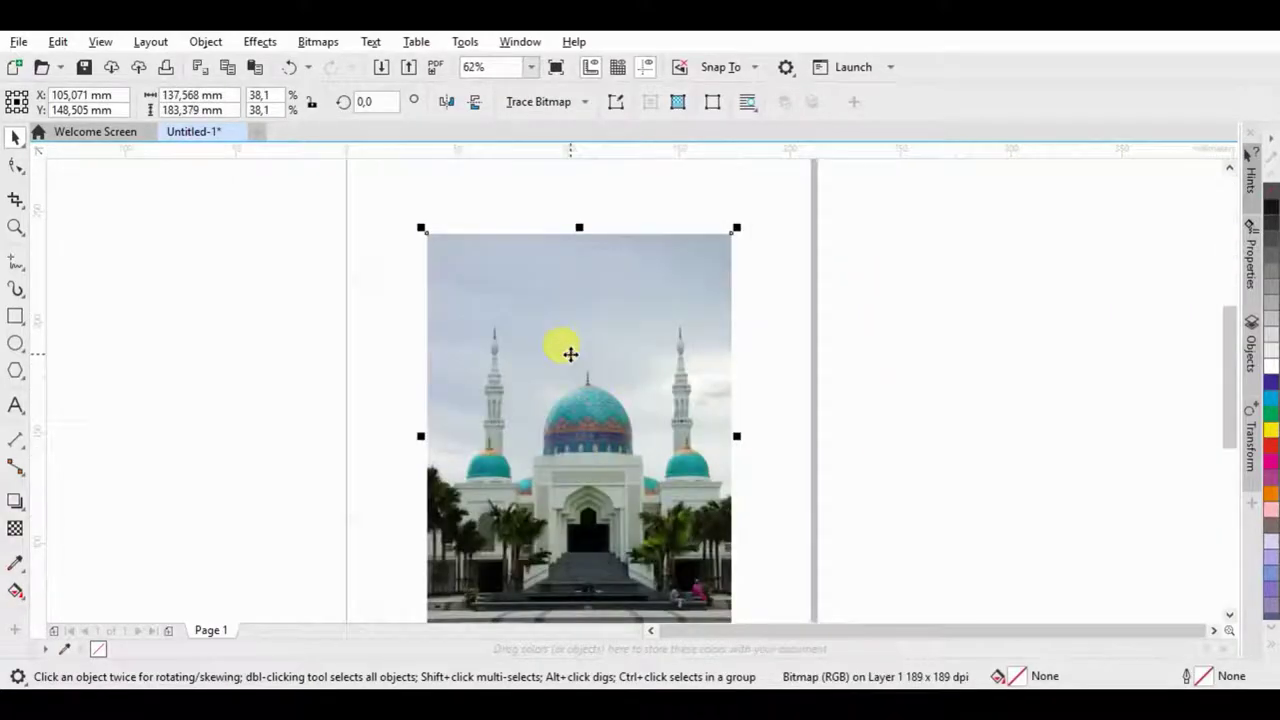
pyautogui.rightClick(590, 351)
pyautogui.click(800, 380)
pyautogui.scroll(2, 343, 377)
pyautogui.scroll(-2, 722, 405)
# Step: Draw a vertical centre line and an ellipse narrowed to the main dome's width
pyautogui.moveTo(506, 226)
pyautogui.mouseDown()
pyautogui.moveTo(666, 523)
pyautogui.moveTo(666, 580)
pyautogui.mouseUp()
pyautogui.scroll(2, 666, 580)
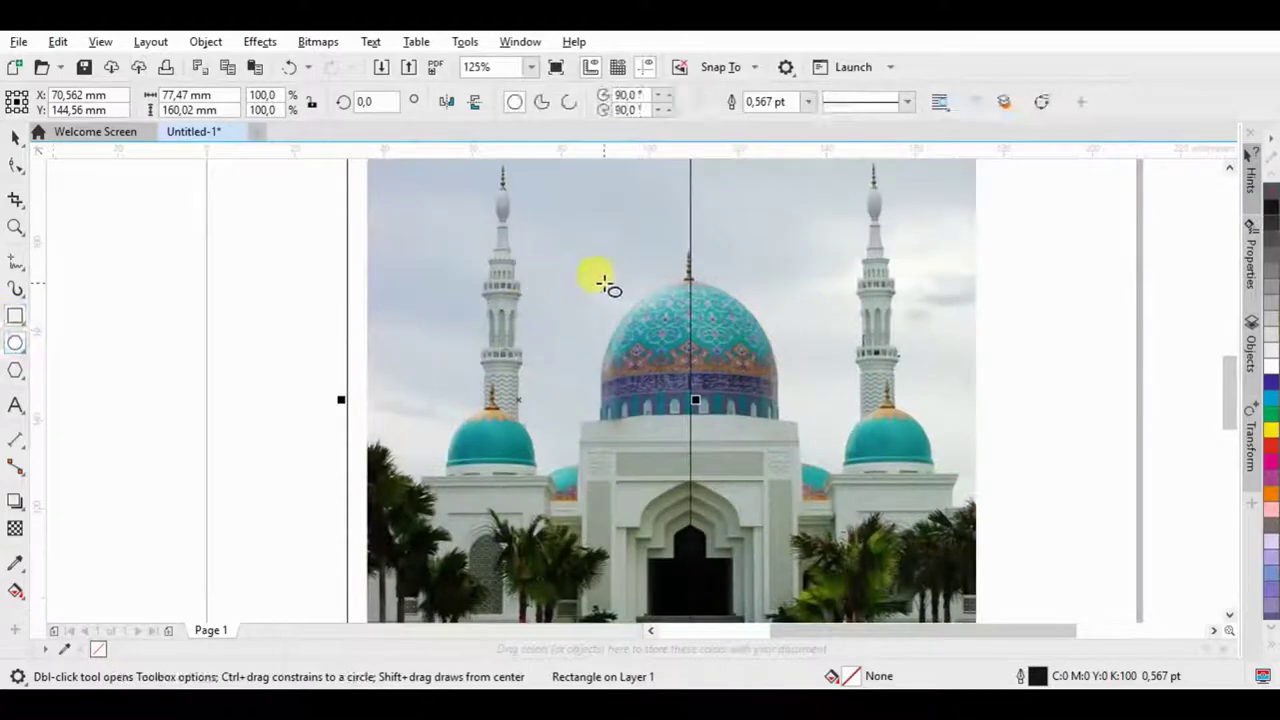
pyautogui.moveTo(600, 278); pyautogui.dragTo(790, 493)
pyautogui.click(15, 136)
pyautogui.scroll(2, 706, 257)
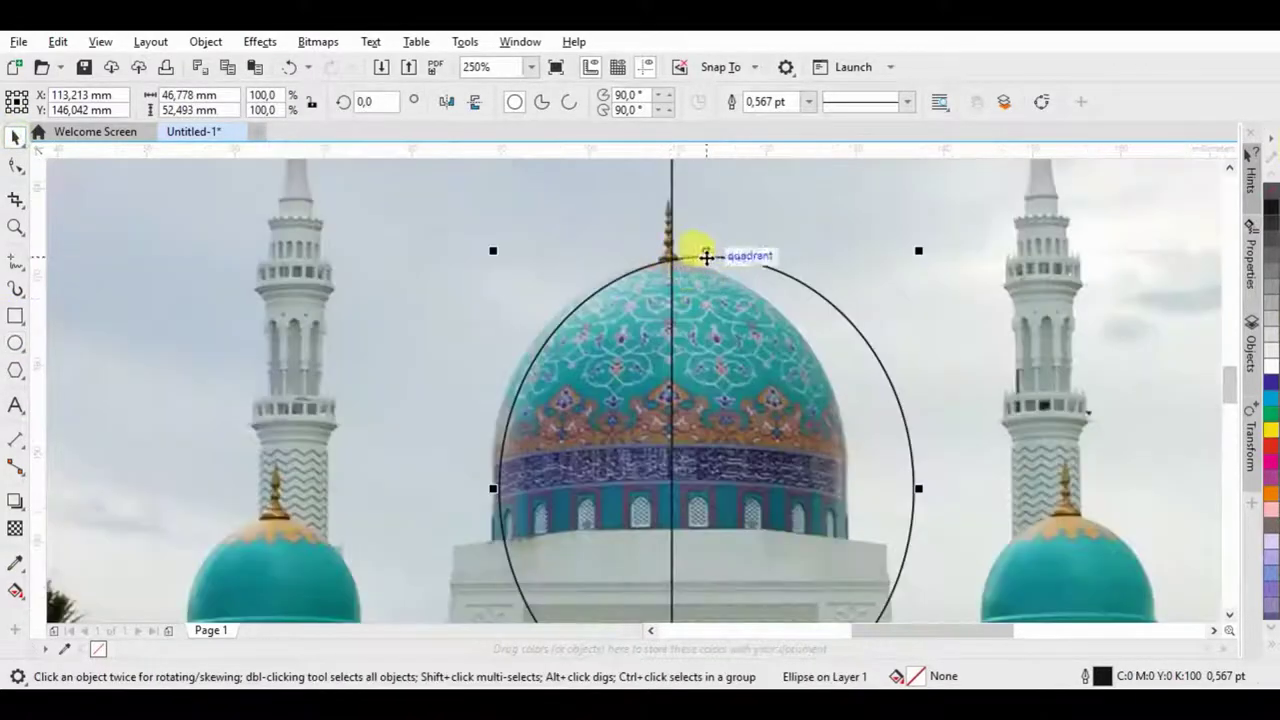
pyautogui.moveTo(920, 489); pyautogui.dragTo(850, 489)
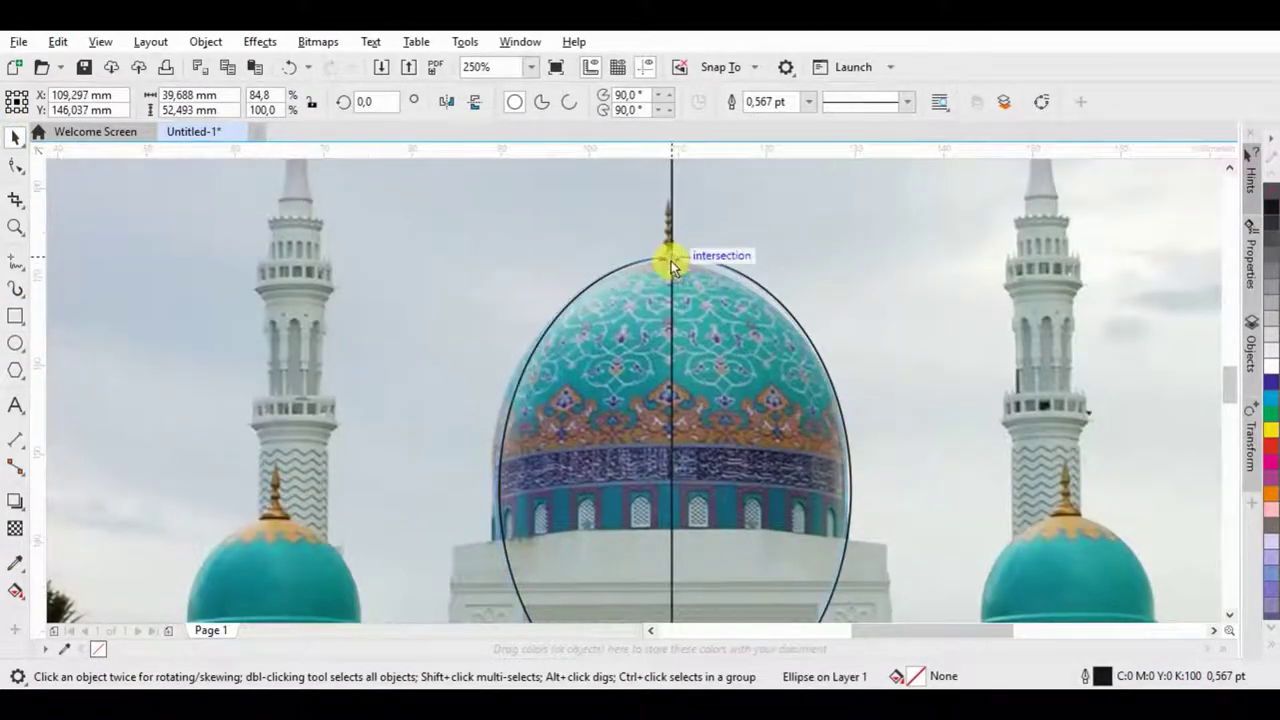
# Step: Convert the ellipse to curves and reshape its nodes into a pointed onion dome
pyautogui.hotkey('ctrl', 'q')
pyautogui.press('F10')
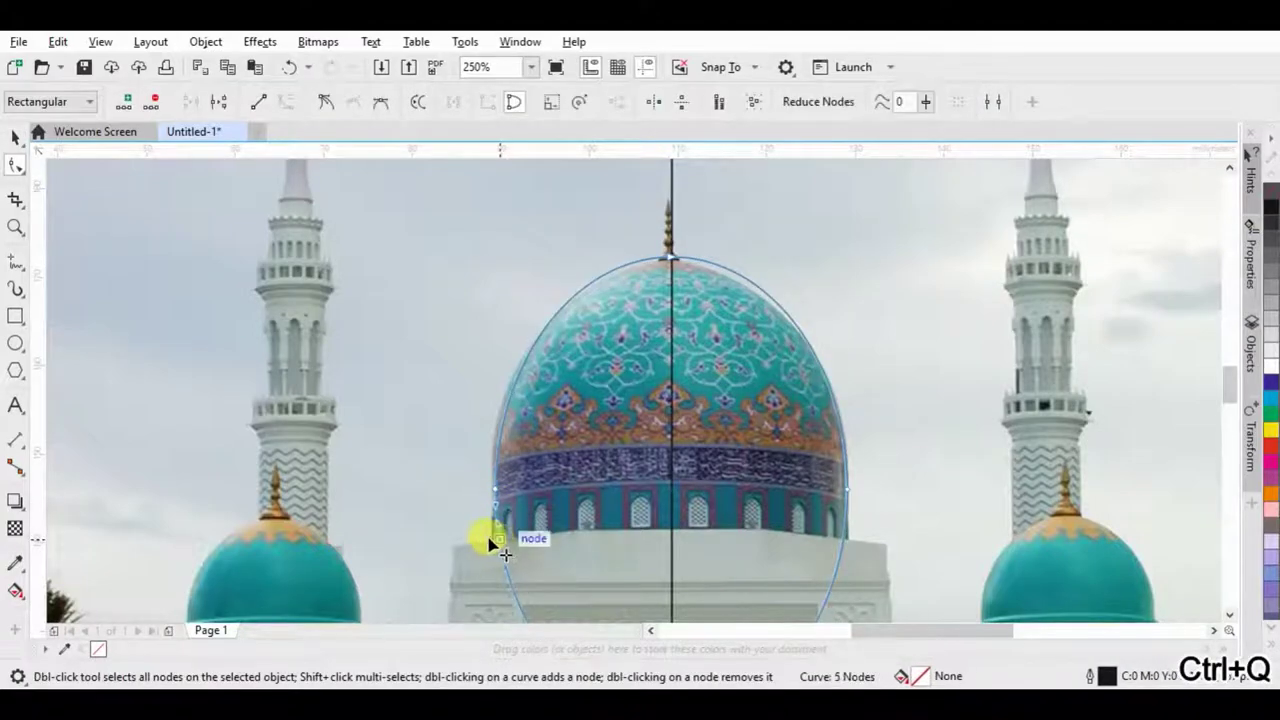
pyautogui.click(497, 542)
pyautogui.moveTo(470, 445); pyautogui.dragTo(478, 355)
pyautogui.moveTo(532, 249); pyautogui.dragTo(535, 298)
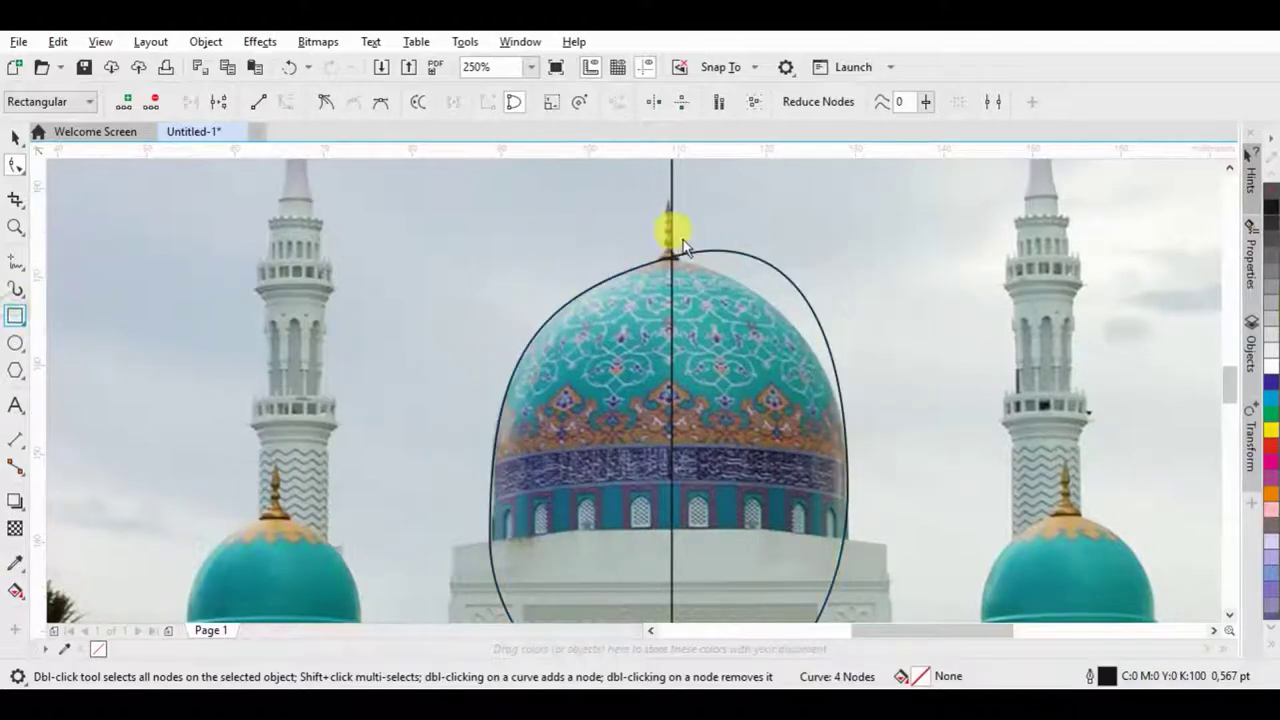
# Step: Trim the dome curve down to its left half with two cutting rectangles
pyautogui.press('F6')
pyautogui.scroll(-2, 680, 245)
pyautogui.moveTo(675, 200); pyautogui.dragTo(887, 522)
pyautogui.moveTo(541, 365); pyautogui.dragTo(1099, 520)
pyautogui.press('space')
pyautogui.hotkey('ctrl', 'a')
pyautogui.click(688, 101)
pyautogui.scroll(2, 600, 385)
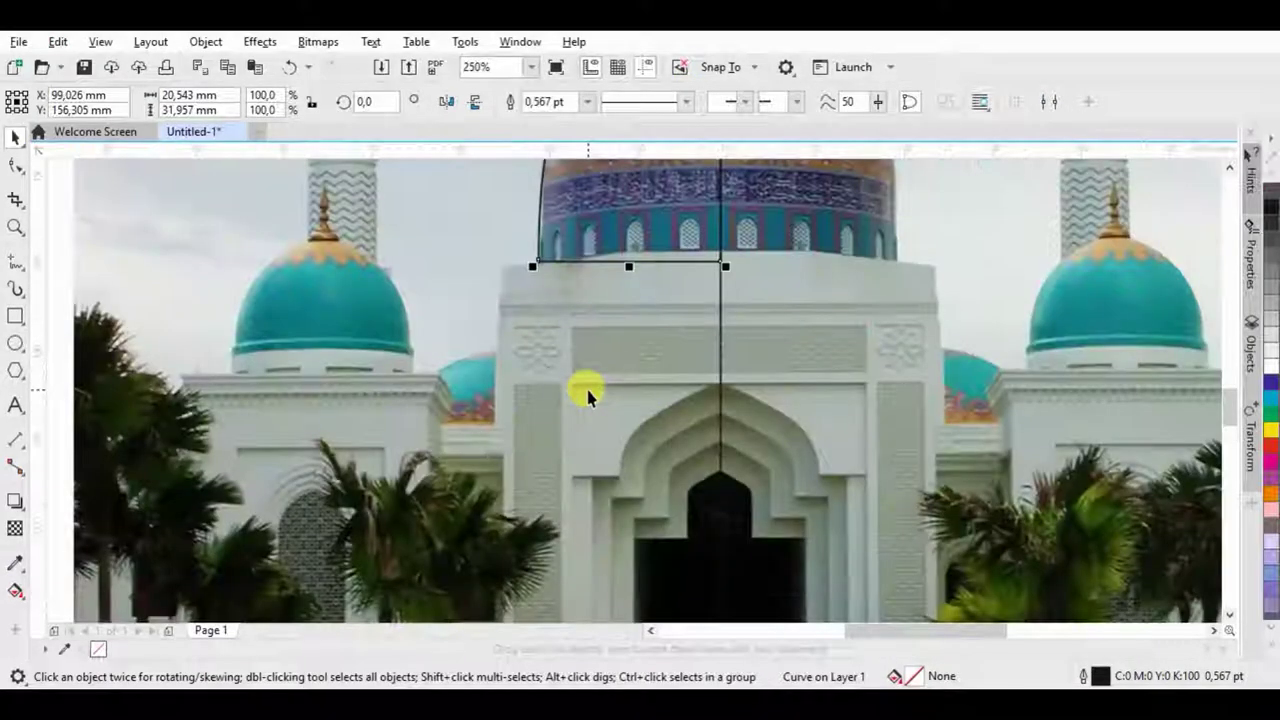
# Step: Draw a rectangle for the band below the dome and a thin rectangle beneath it
pyautogui.click(16, 316)
pyautogui.moveTo(500, 265)
pyautogui.mouseDown()
pyautogui.moveTo(686, 311)
pyautogui.moveTo(720, 307)
pyautogui.mouseUp()
pyautogui.press('space')
pyautogui.press('F10')
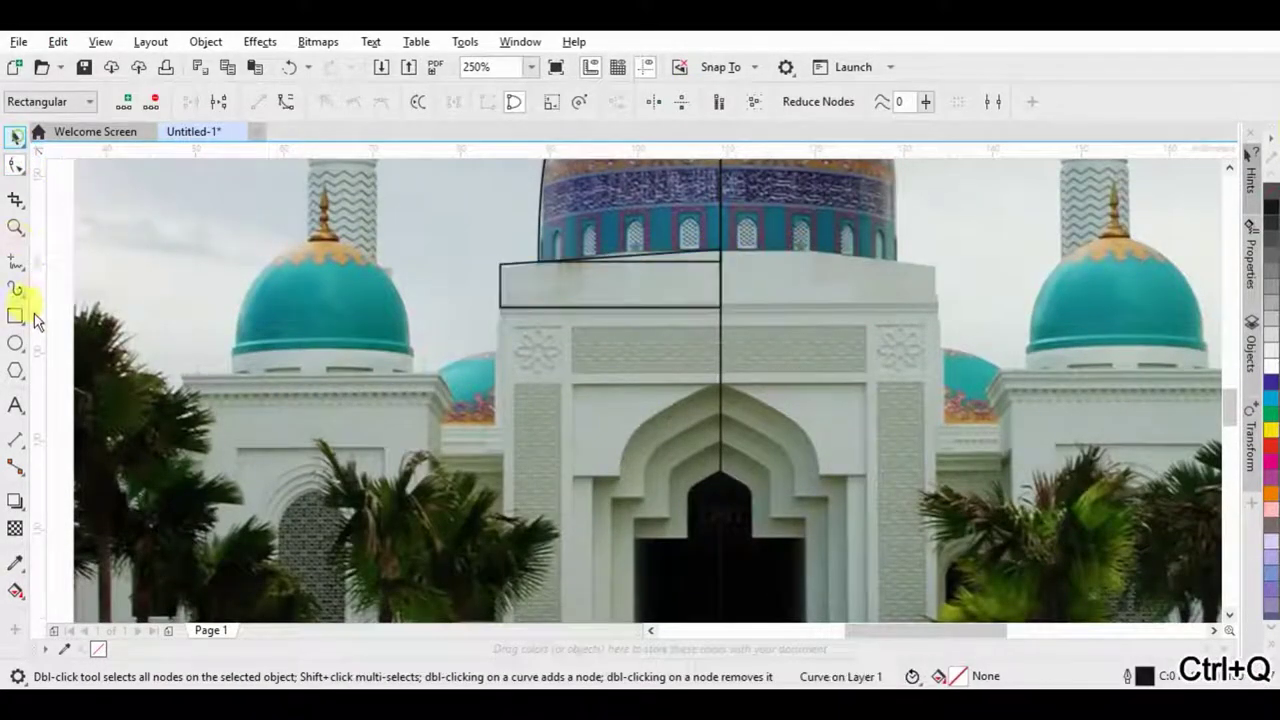
pyautogui.click(16, 316)
pyautogui.moveTo(500, 307); pyautogui.dragTo(722, 290)
# Step: Stretch the thin rectangle over the facade to the steps and frame the entrance arch
pyautogui.scroll(-2, 700, 257)
pyautogui.moveTo(656, 260); pyautogui.dragTo(633, 515)
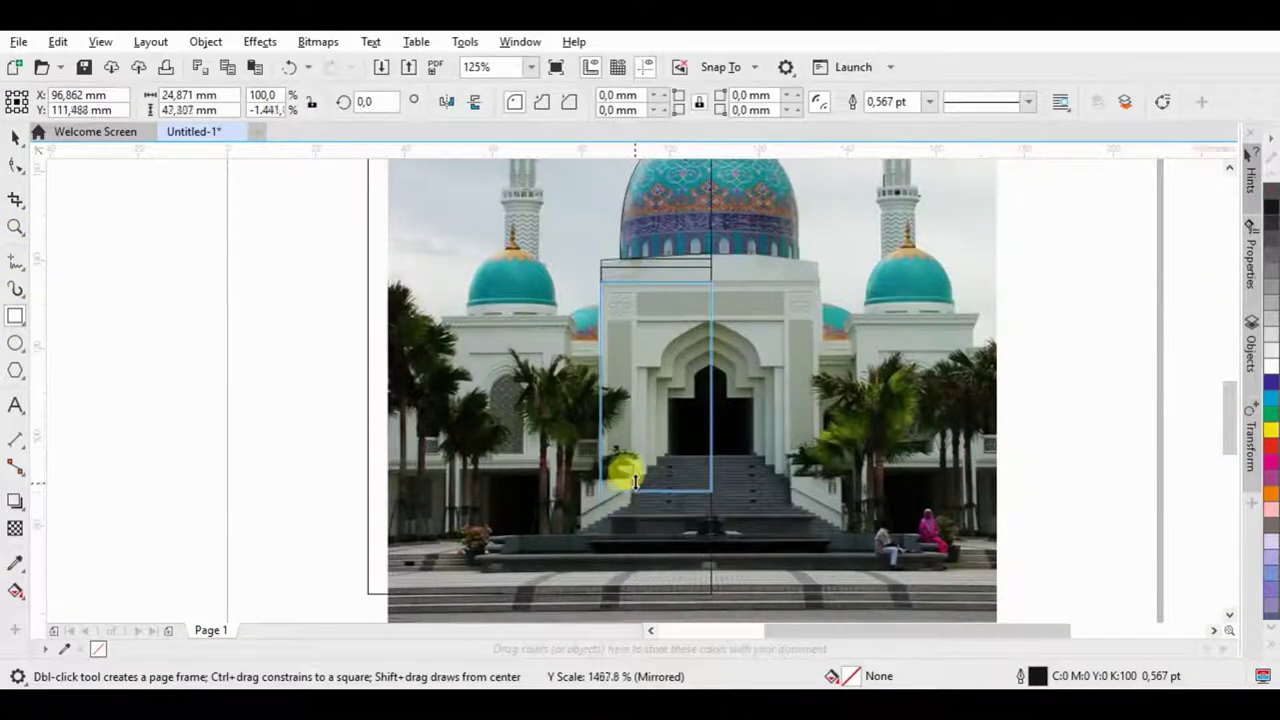
pyautogui.moveTo(636, 463); pyautogui.dragTo(636, 463)
pyautogui.scroll(2, 666, 271)
pyautogui.moveTo(633, 234); pyautogui.dragTo(633, 244)
pyautogui.scroll(-1, 745, 318)
pyautogui.moveTo(749, 275)
pyautogui.mouseDown()
pyautogui.moveTo(585, 593)
pyautogui.moveTo(749, 366)
pyautogui.mouseUp()
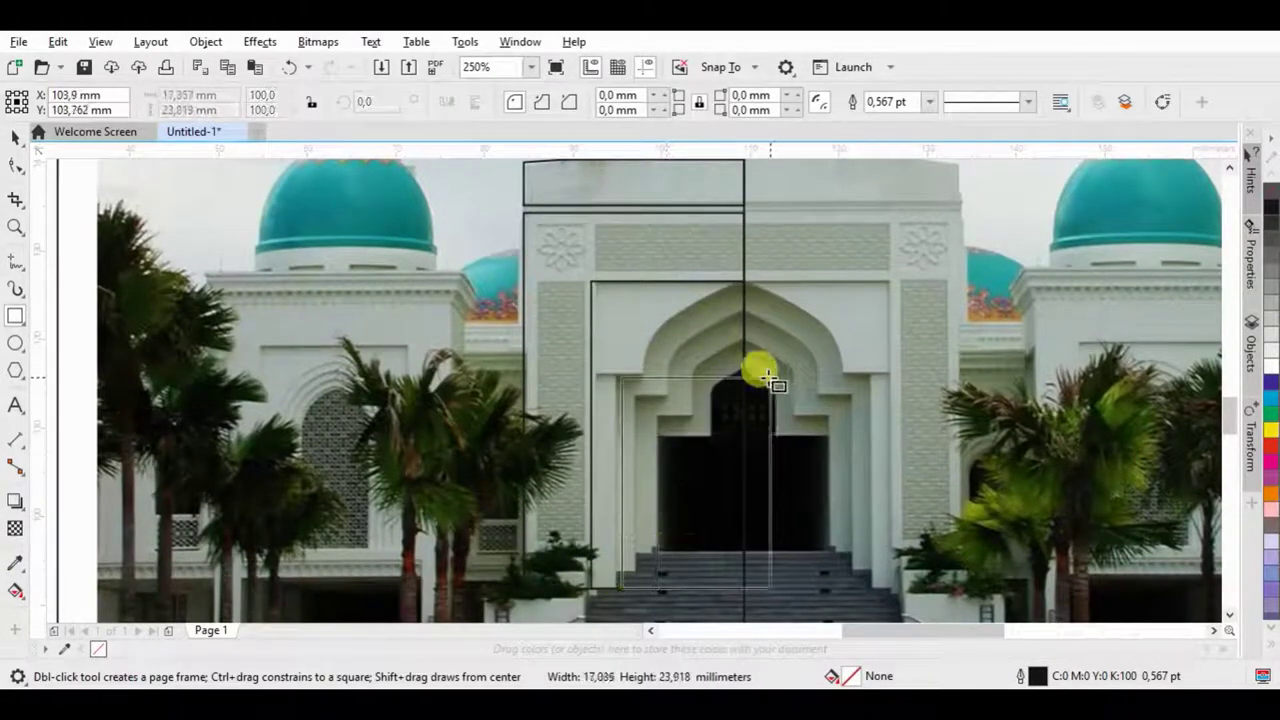
pyautogui.scroll(1, 747, 312)
# Step: Duplicate the half-dome outline and scale the copy to about 51%
pyautogui.press('space')
pyautogui.scroll(-2, 744, 285)
pyautogui.hotkey('ctrl', 'q')
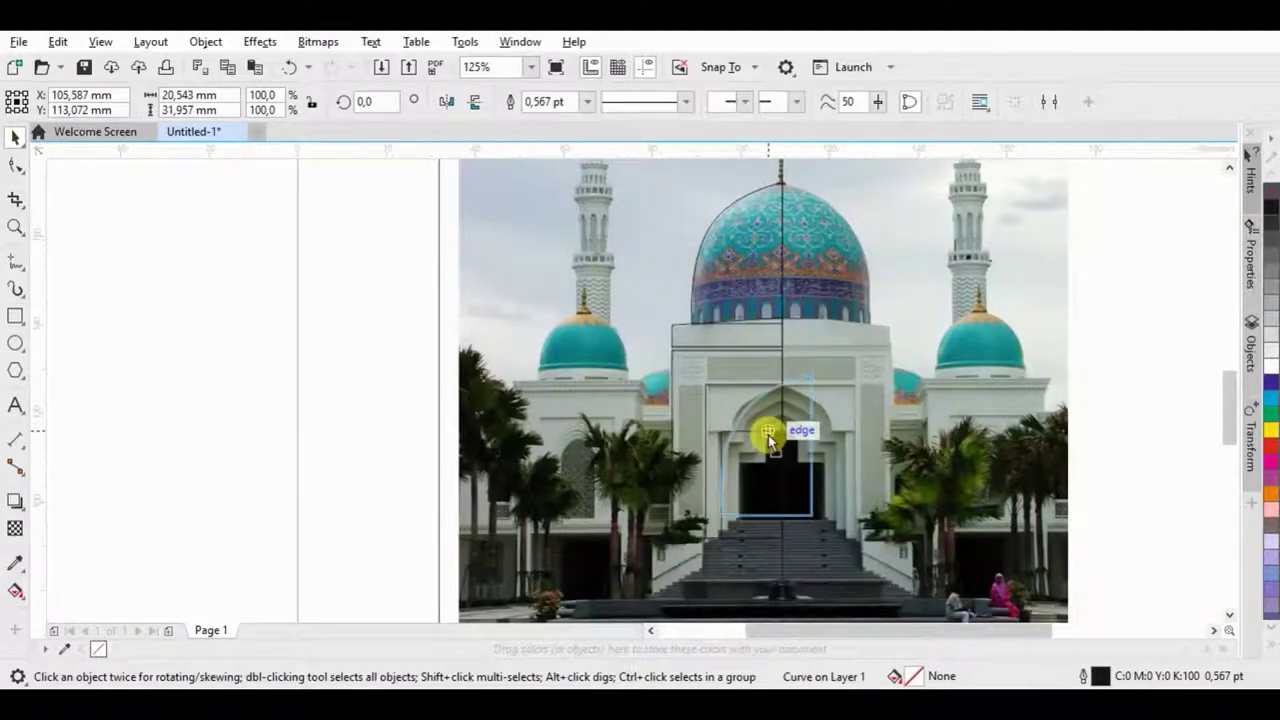
pyautogui.scroll(2, 766, 428)
pyautogui.moveTo(812, 332)
pyautogui.mouseDown()
pyautogui.moveTo(783, 406)
pyautogui.moveTo(698, 315)
pyautogui.mouseUp()
pyautogui.scroll(2, 720, 394)
# Step: Reshape the copy's nodes into a pointed arch following the doorway in the photo
pyautogui.press('F10')
pyautogui.moveTo(738, 278); pyautogui.dragTo(767, 265)
pyautogui.moveTo(634, 363); pyautogui.dragTo(506, 371)
pyautogui.moveTo(630, 308); pyautogui.dragTo(586, 406)
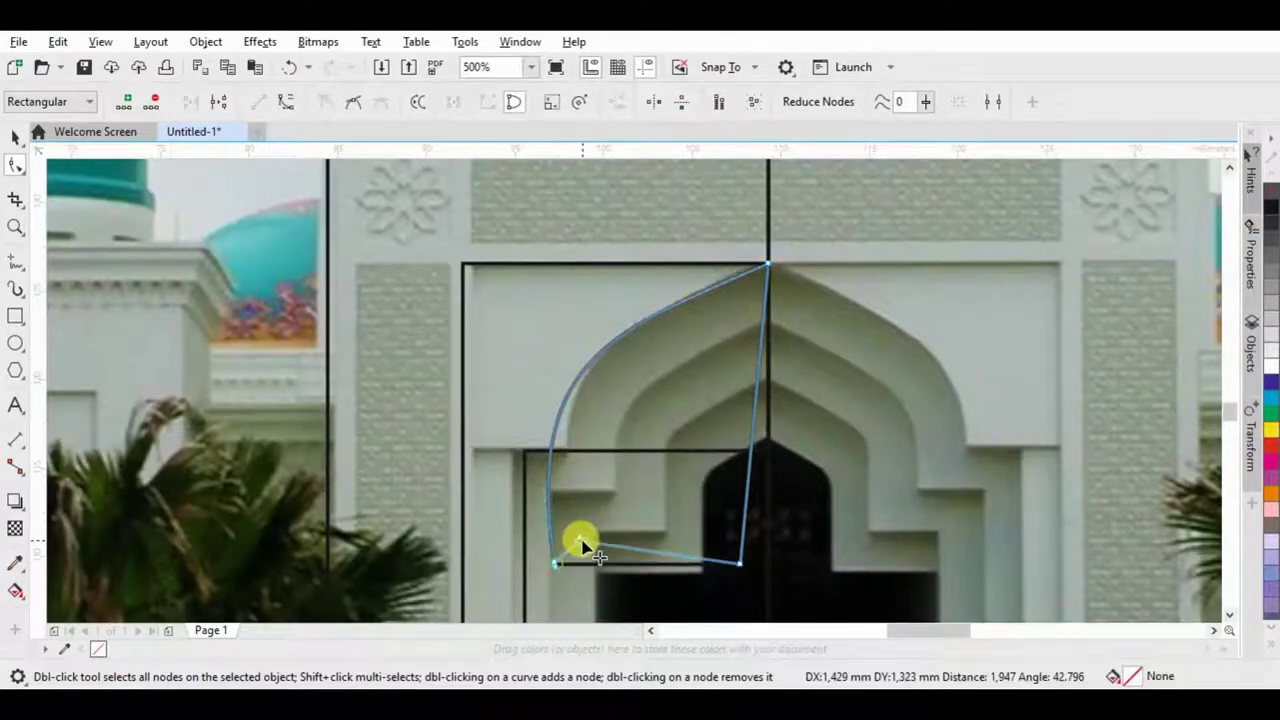
pyautogui.moveTo(580, 537)
pyautogui.mouseDown()
pyautogui.moveTo(551, 563)
pyautogui.moveTo(568, 535)
pyautogui.mouseUp()
pyautogui.click(15, 135)
pyautogui.scroll(-2, 634, 486)
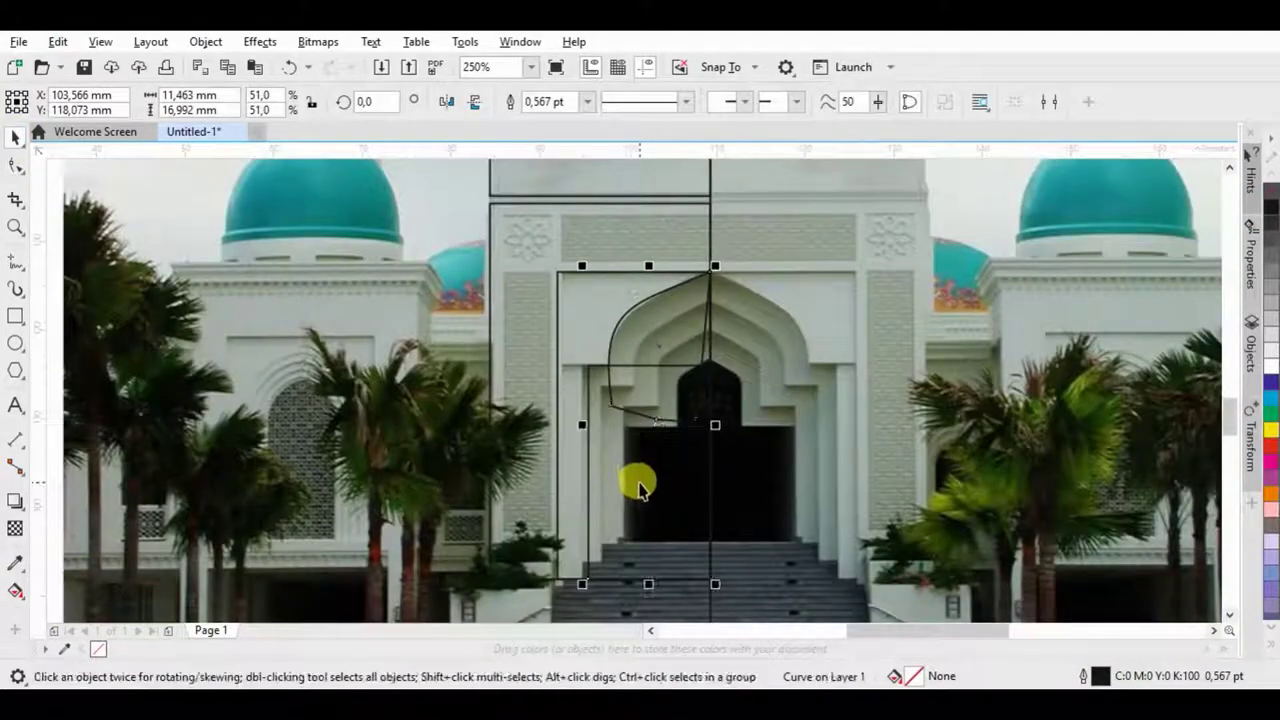
# Step: Try shrinking the doorway arch slightly, then undo the scaling
pyautogui.press('F10')
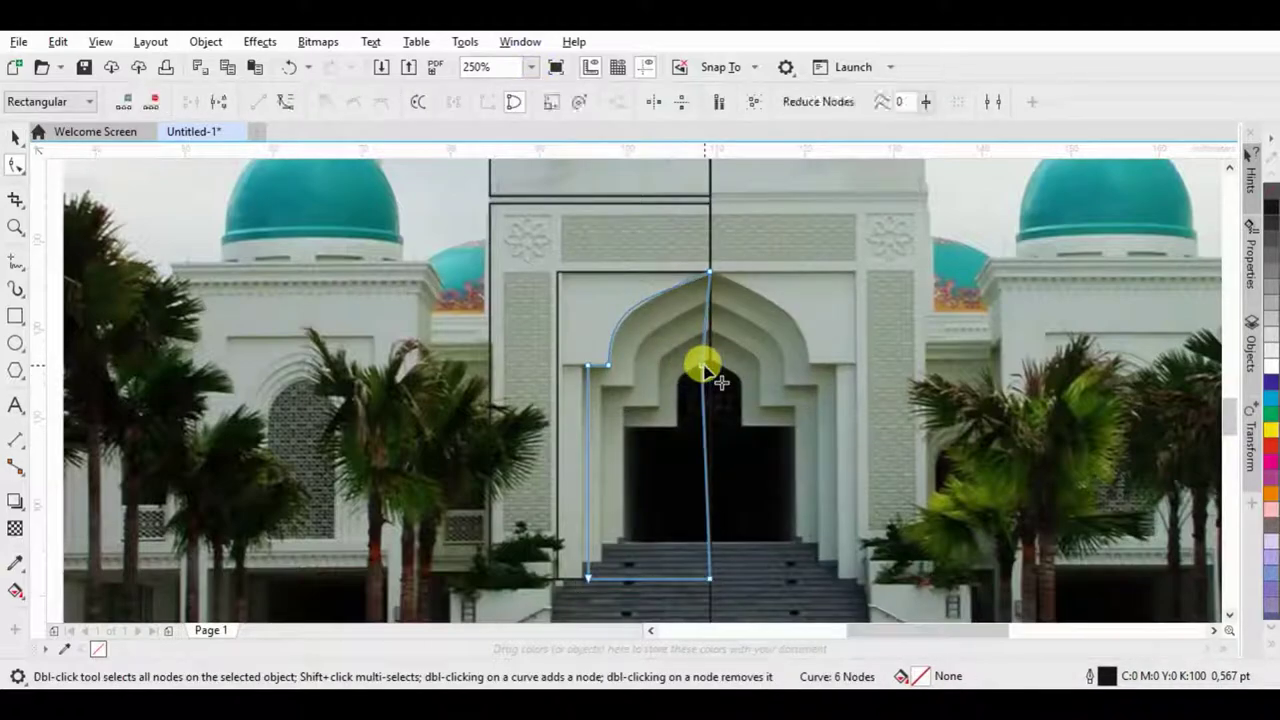
pyautogui.click(15, 137)
pyautogui.scroll(-2, 651, 314)
pyautogui.scroll(2, 632, 316)
pyautogui.moveTo(613, 268); pyautogui.dragTo(632, 292)
pyautogui.hotkey('ctrl', 'z')
pyautogui.press('F10')
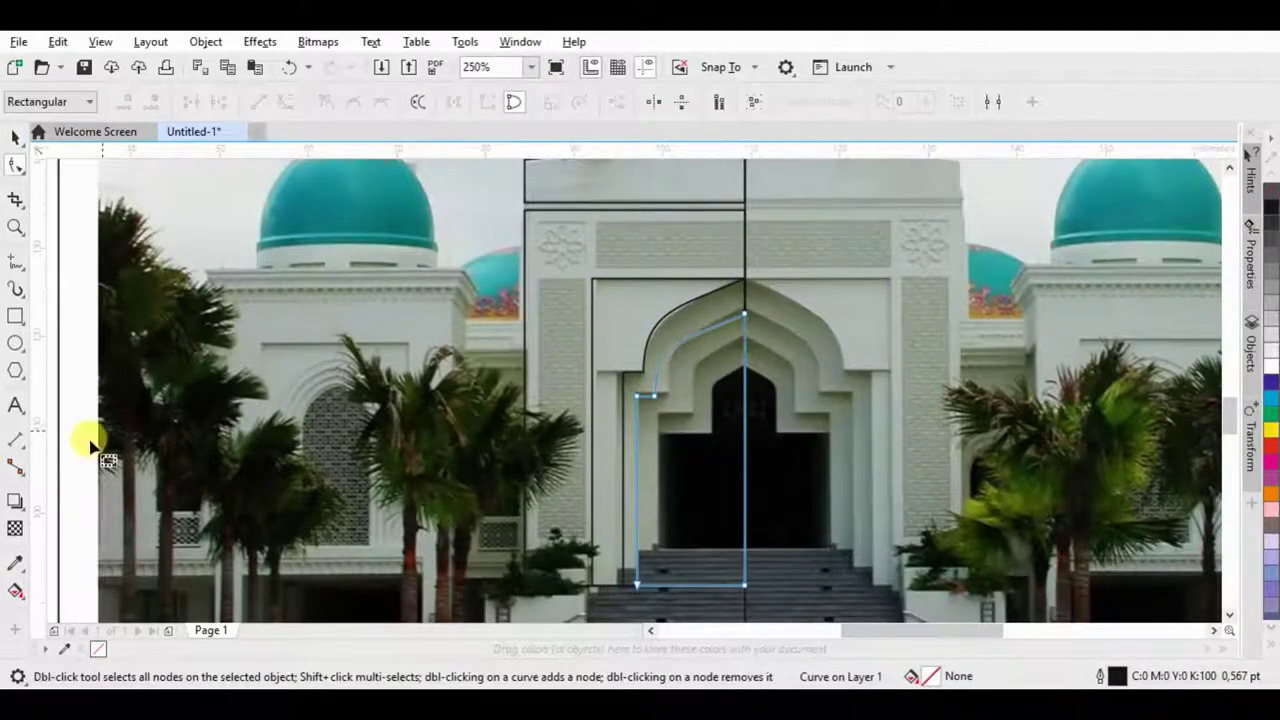
# Step: Try an inward contour inside the arch, then undo it
pyautogui.click(26, 512)
pyautogui.click(62, 528)
pyautogui.moveTo(729, 300); pyautogui.dragTo(691, 299)
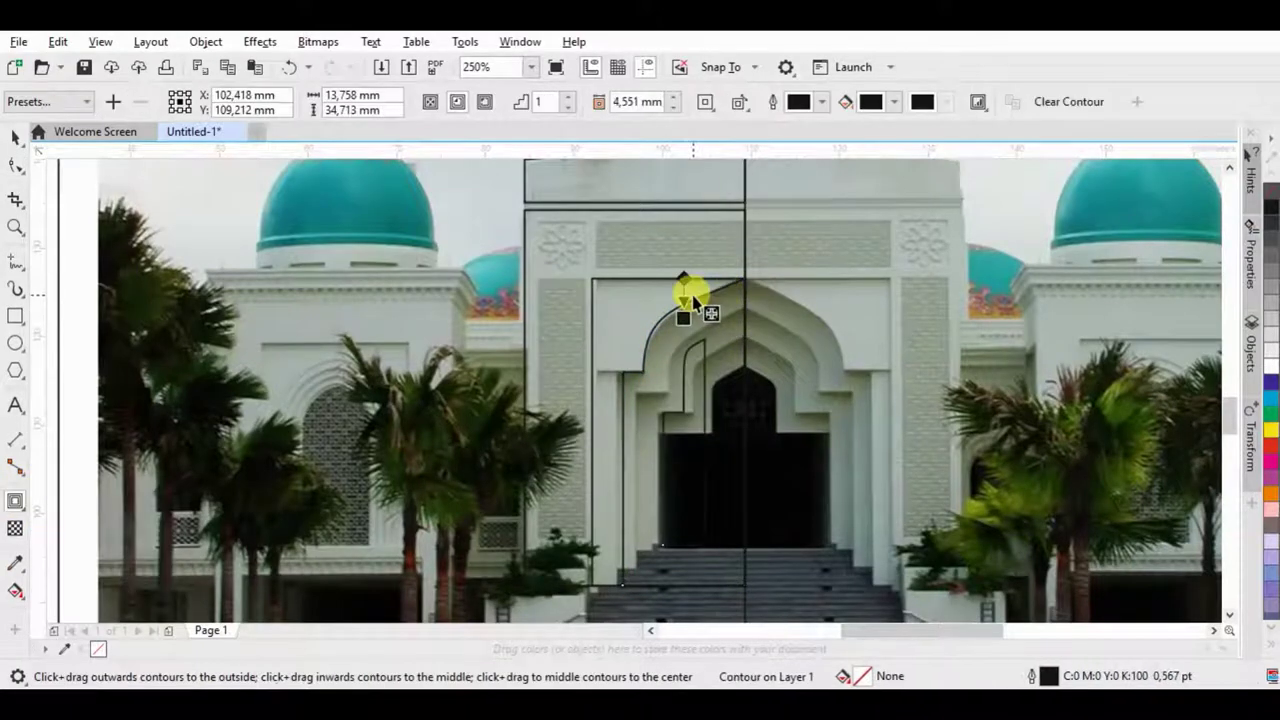
pyautogui.hotkey('ctrl', 'z')
pyautogui.click(15, 134)
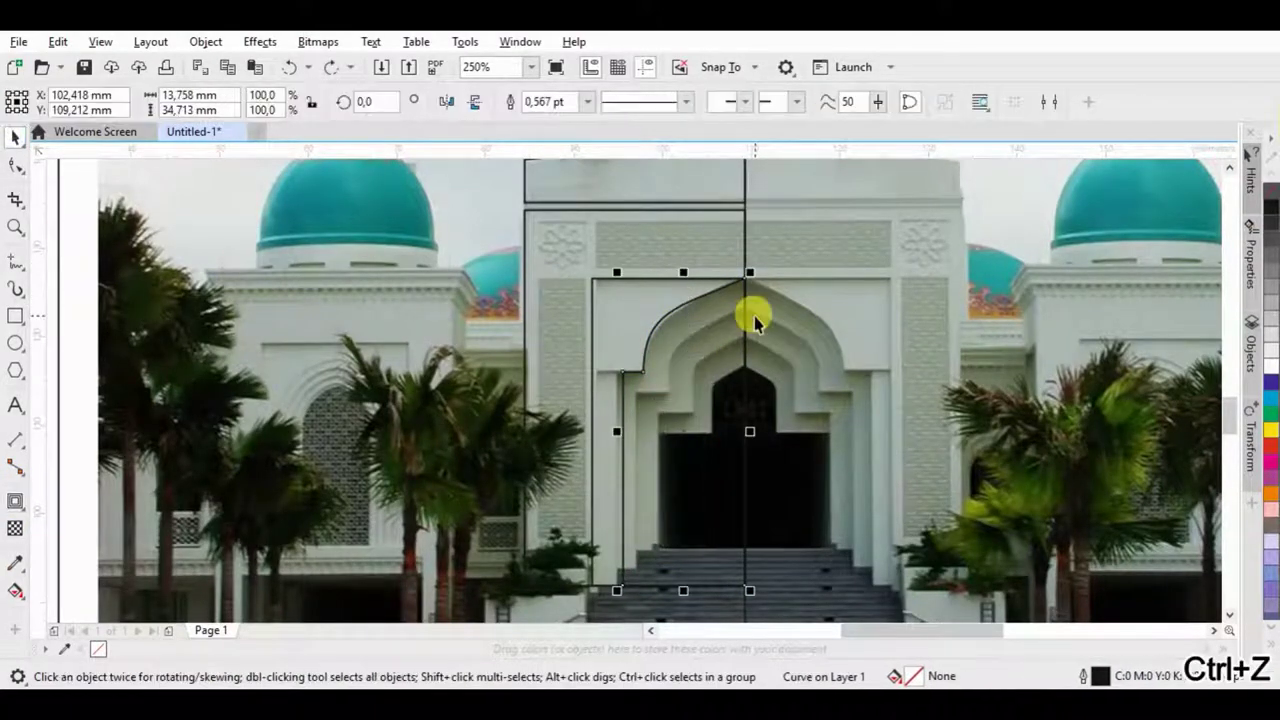
pyautogui.scroll(-2, 682, 330)
# Step: Draw a rectangle over the left wing's cornice band
pyautogui.click(18, 316)
pyautogui.scroll(2, 505, 390)
pyautogui.moveTo(382, 237)
pyautogui.mouseDown()
pyautogui.moveTo(668, 280)
pyautogui.moveTo(654, 276)
pyautogui.mouseUp()
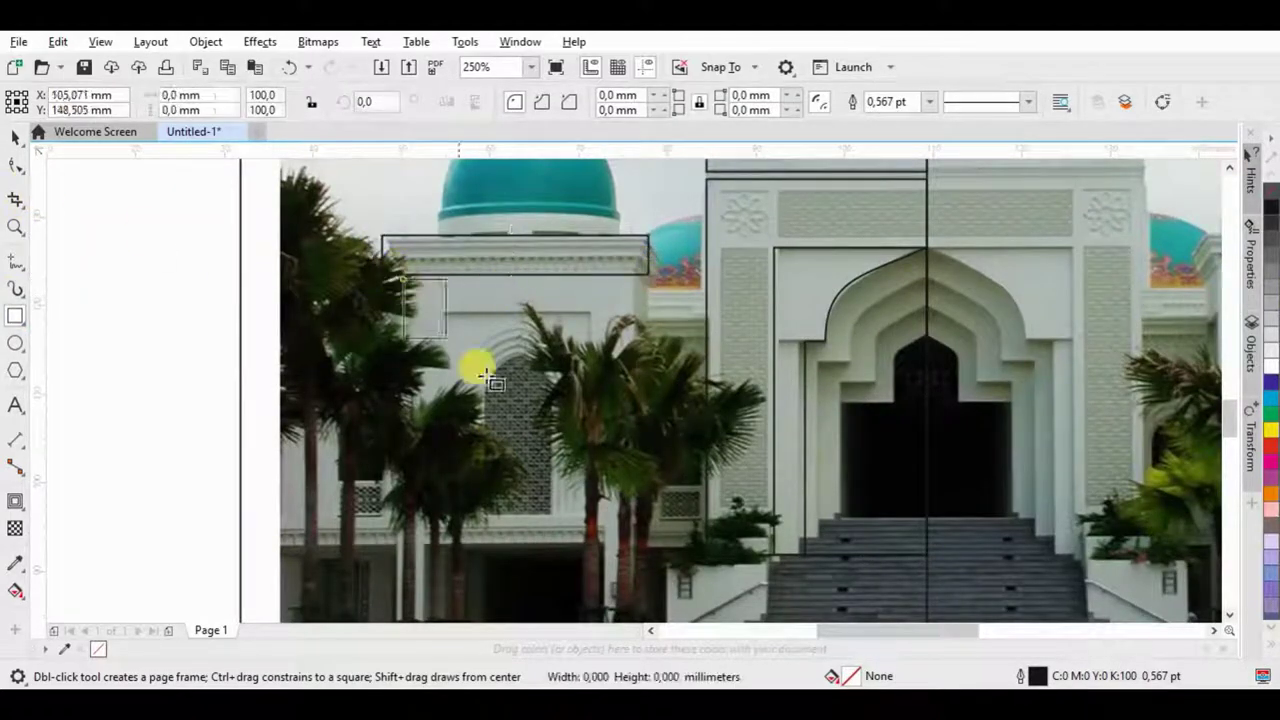
# Step: Draw a rectangle over the left wing wall and narrow it to the window bay
pyautogui.moveTo(397, 273); pyautogui.dragTo(779, 559)
pyautogui.moveTo(783, 416); pyautogui.dragTo(638, 337)
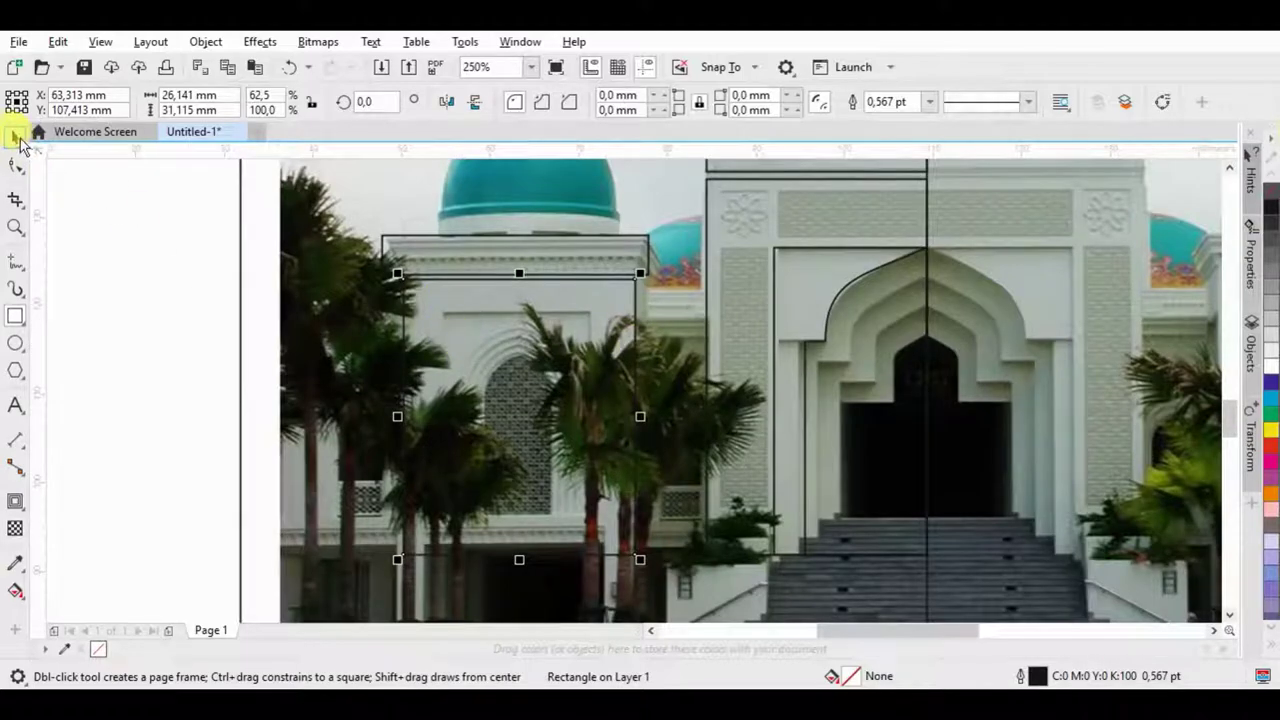
pyautogui.click(20, 140)
# Step: Copy the doorway arch over the left window at about 80%, narrow to 15 mm and weld
pyautogui.click(835, 360)
pyautogui.moveTo(496, 356); pyautogui.dragTo(492, 366)
pyautogui.moveTo(575, 240); pyautogui.dragTo(543, 315)
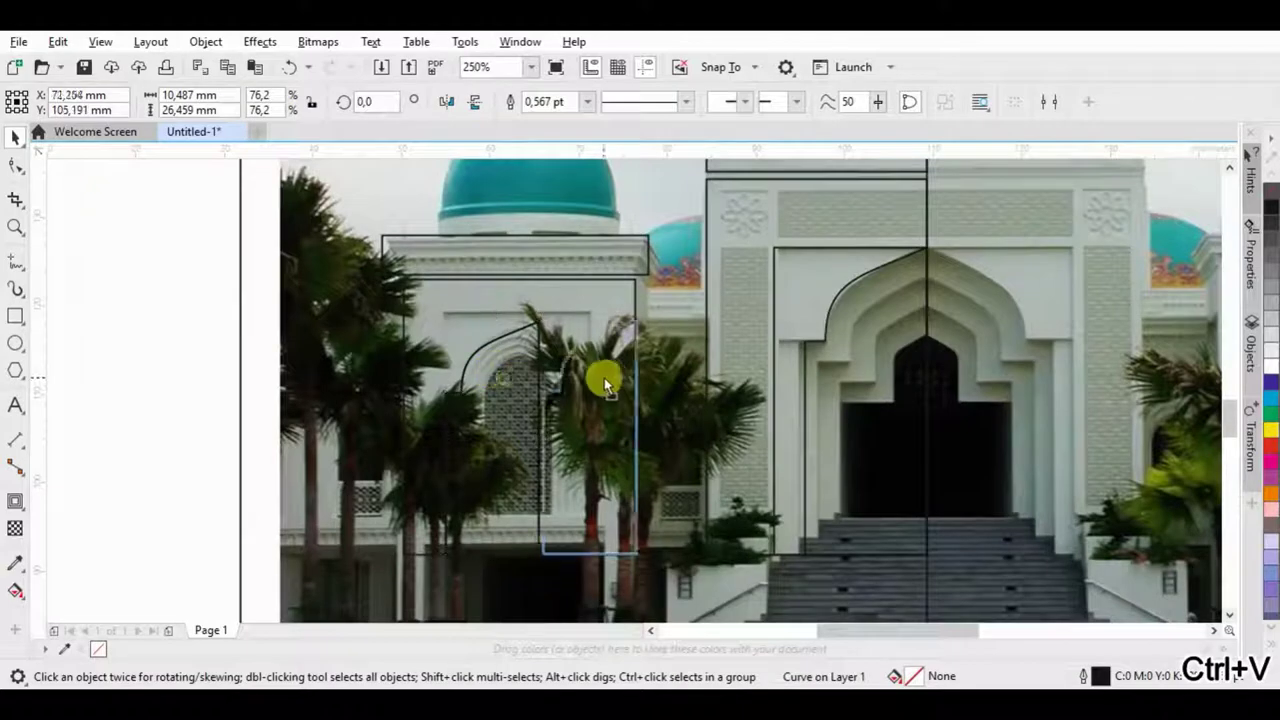
pyautogui.keyDown('shift'); pyautogui.click(509, 366); pyautogui.keyUp('shift')
pyautogui.moveTo(629, 429); pyautogui.dragTo(570, 420)
pyautogui.click(545, 104)
pyautogui.scroll(2, 516, 408)
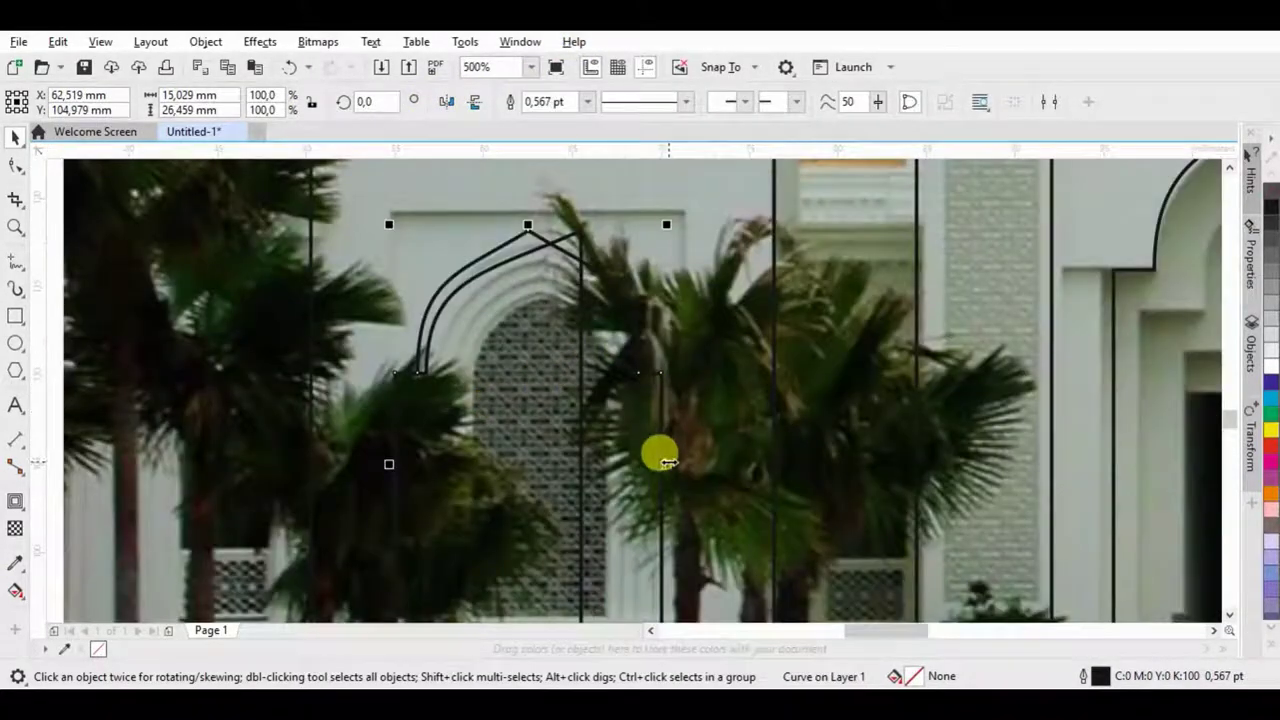
# Step: Narrow the welded window arch to about 10.5 mm wide
pyautogui.moveTo(668, 462); pyautogui.dragTo(571, 240)
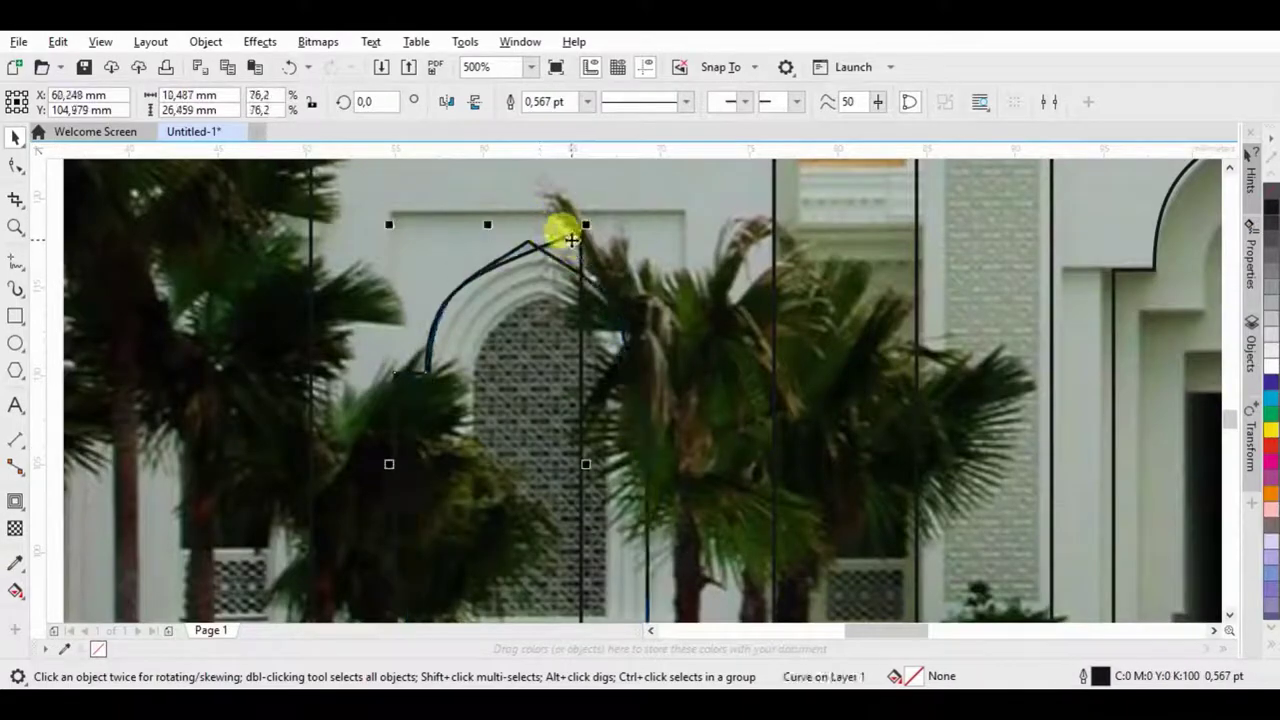
pyautogui.press('F10')
pyautogui.scroll(-2, 575, 265)
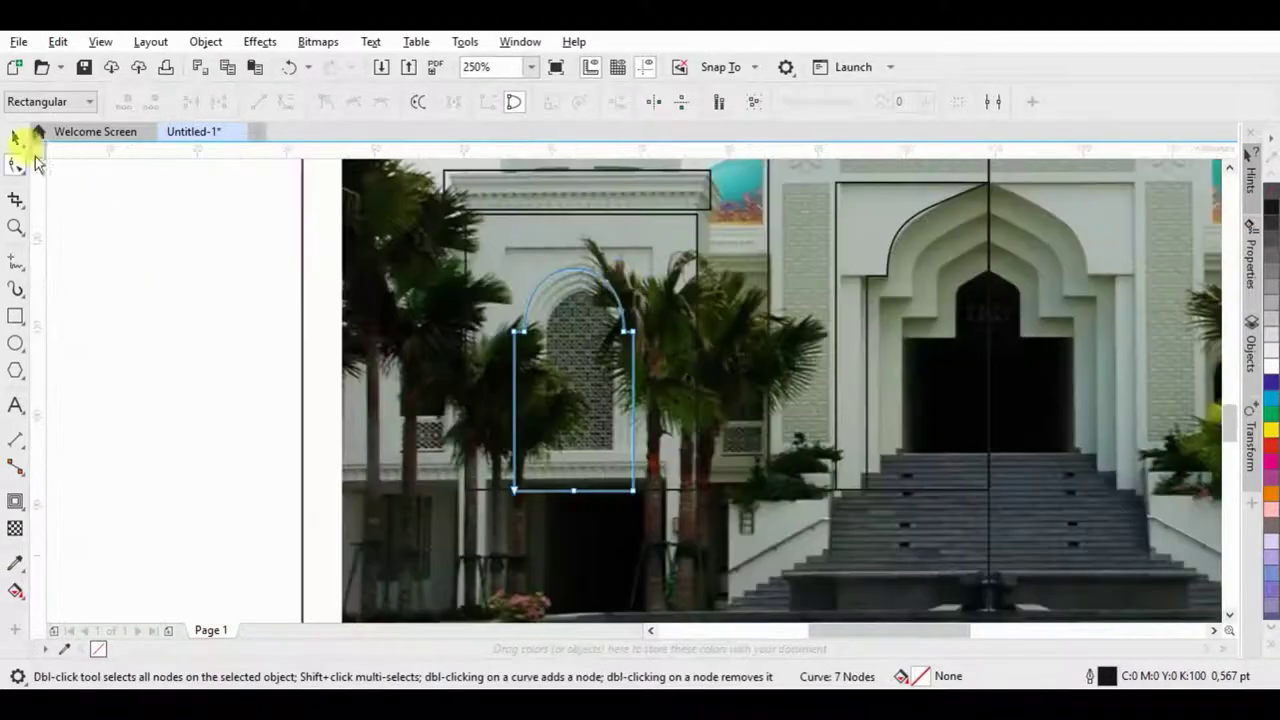
pyautogui.scroll(-2, 531, 508)
pyautogui.scroll(3, 403, 464)
# Step: Select the band rectangle below the small dome and open its context menu
pyautogui.click(310, 428)
pyautogui.press('F10')
pyautogui.rightClick(312, 428)
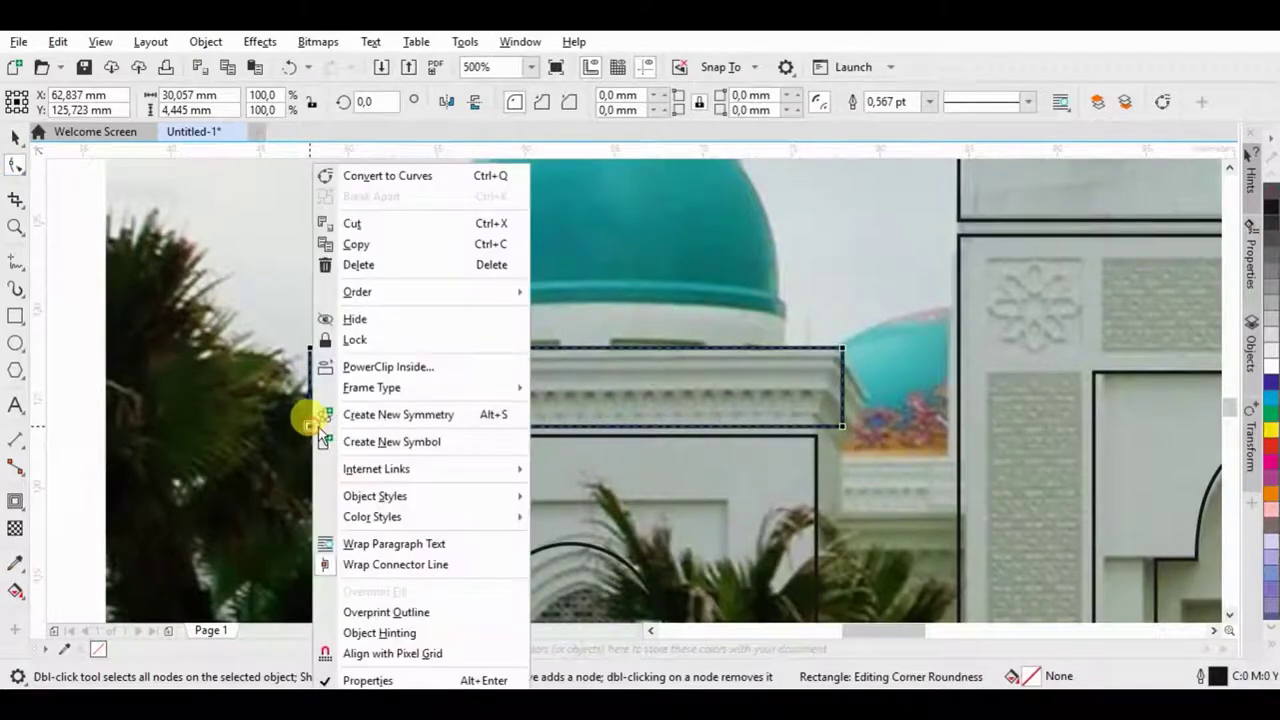
# Step: Convert the band rectangle to curves and pull its bottom corners inward into a trapezoid
pyautogui.click(390, 177)
pyautogui.moveTo(310, 428); pyautogui.dragTo(337, 428)
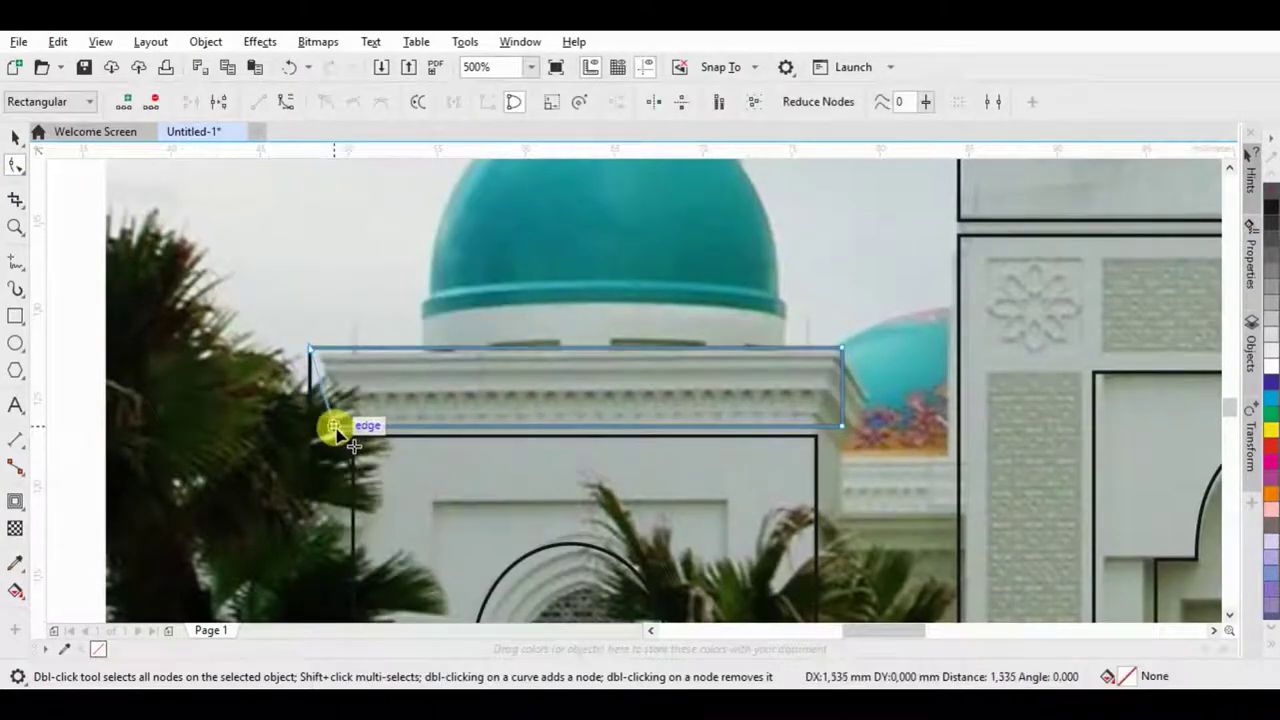
pyautogui.moveTo(836, 430); pyautogui.dragTo(814, 426)
pyautogui.press('space')
pyautogui.scroll(2, 450, 447)
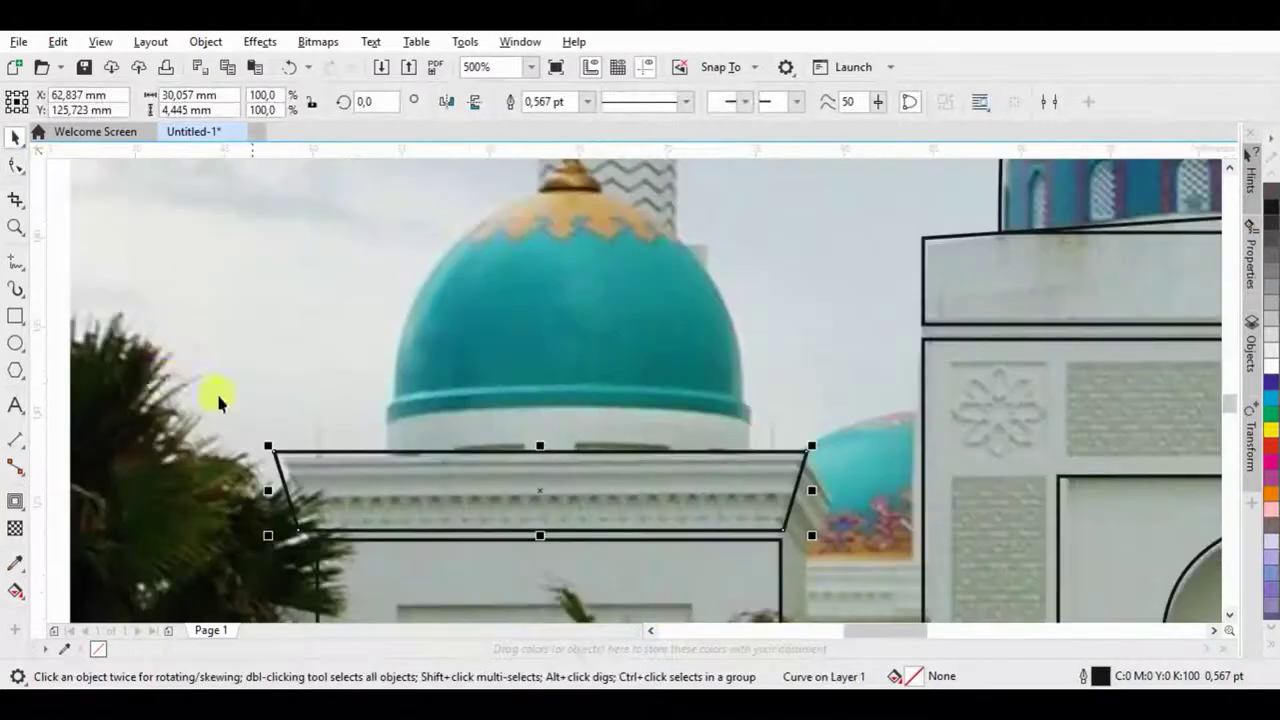
# Step: Draw a thin rectangle at the small dome's base and round its corner
pyautogui.press('F6')
pyautogui.moveTo(371, 445); pyautogui.dragTo(750, 406)
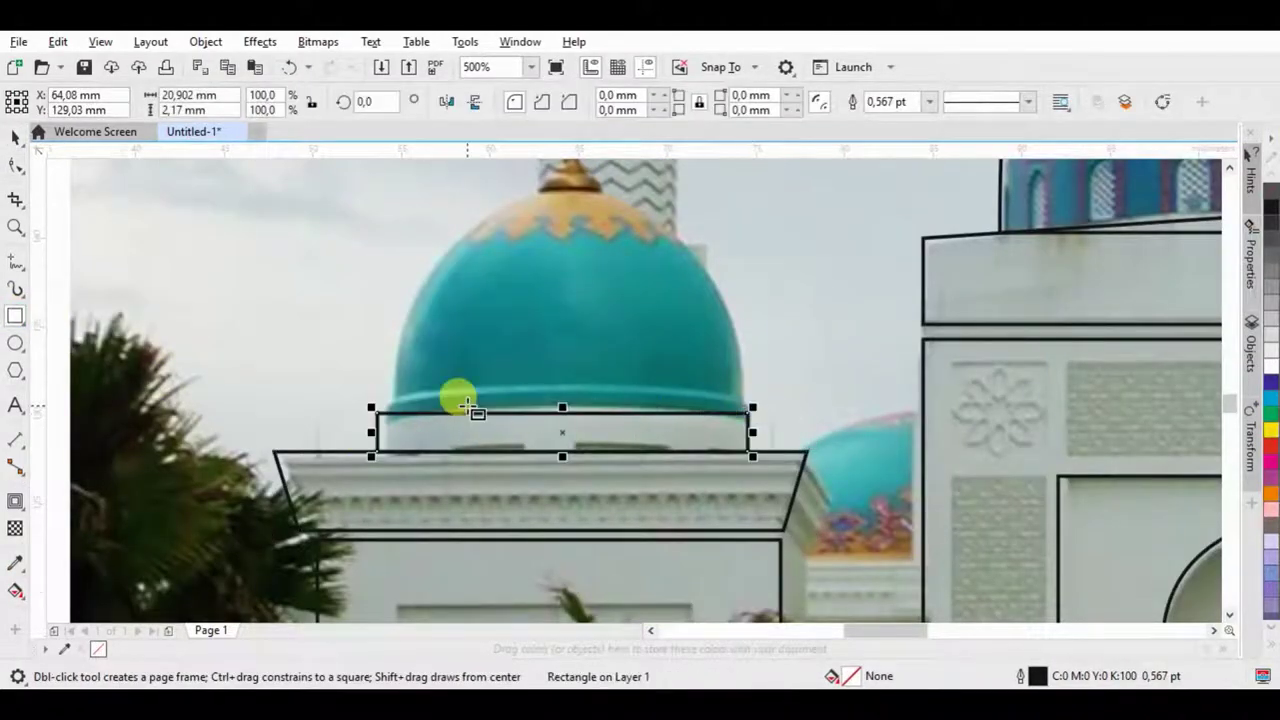
pyautogui.scroll(-2, 457, 403)
pyautogui.moveTo(432, 462); pyautogui.dragTo(603, 288)
# Step: Draw a rectangle over the small dome's drum, convert it to curves and stretch it down
pyautogui.press('F10')
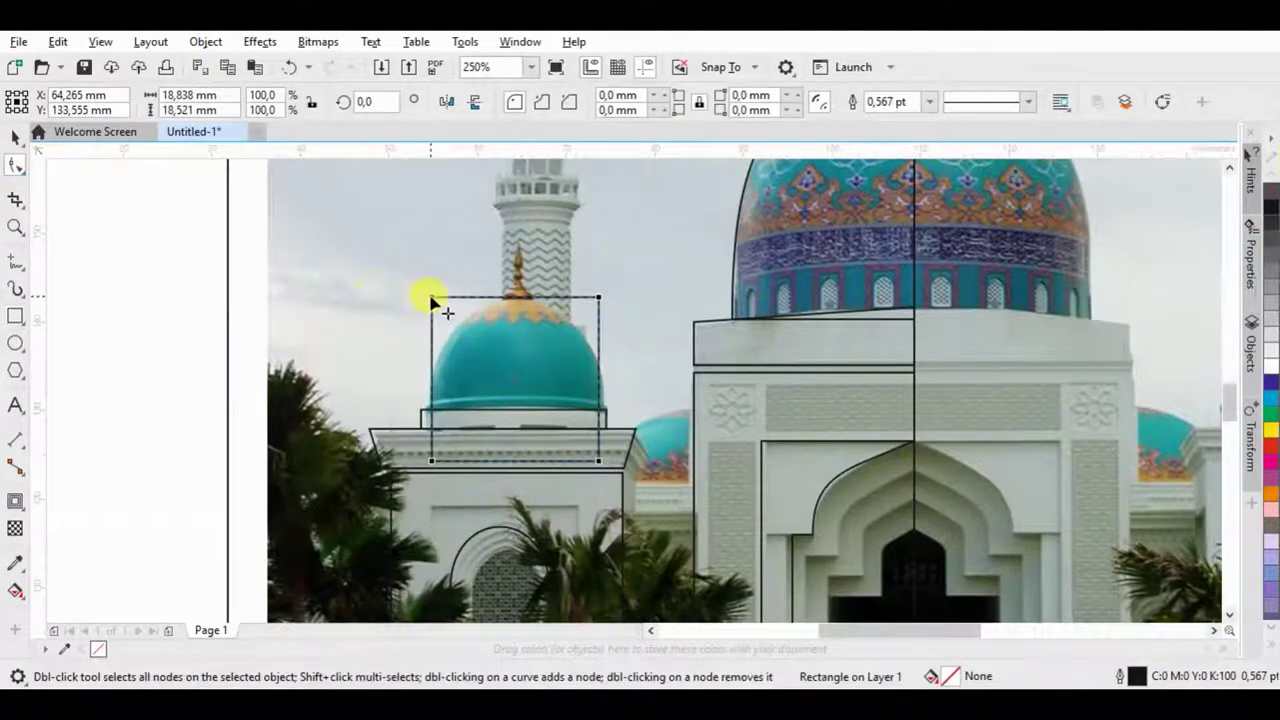
pyautogui.moveTo(430, 297); pyautogui.dragTo(607, 301)
pyautogui.press('space')
pyautogui.hotkey('ctrl', 'q')
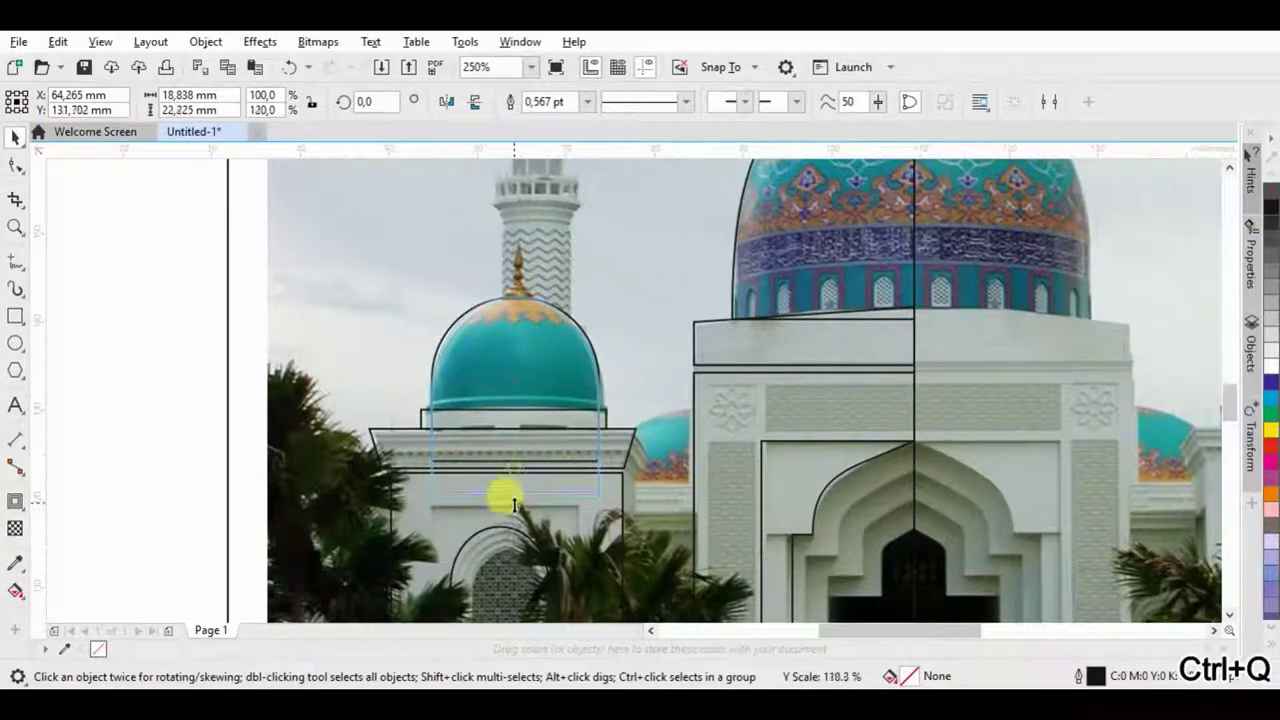
pyautogui.moveTo(514, 462); pyautogui.dragTo(514, 511)
# Step: Draw a wide rectangle over the building's stepped base
pyautogui.press('F6')
pyautogui.moveTo(310, 570); pyautogui.dragTo(700, 400)
pyautogui.click(15, 136)
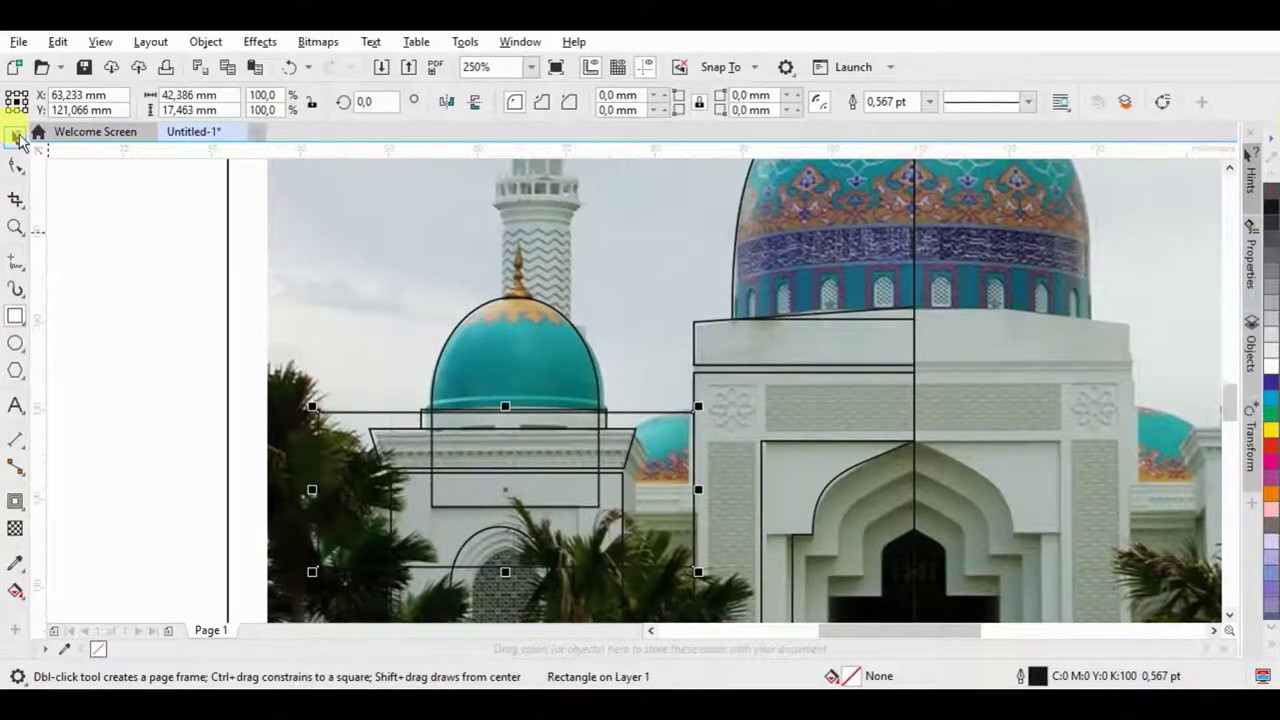
pyautogui.click(680, 101)
pyautogui.scroll(-2, 510, 388)
pyautogui.scroll(3, 483, 311)
pyautogui.press('F6')
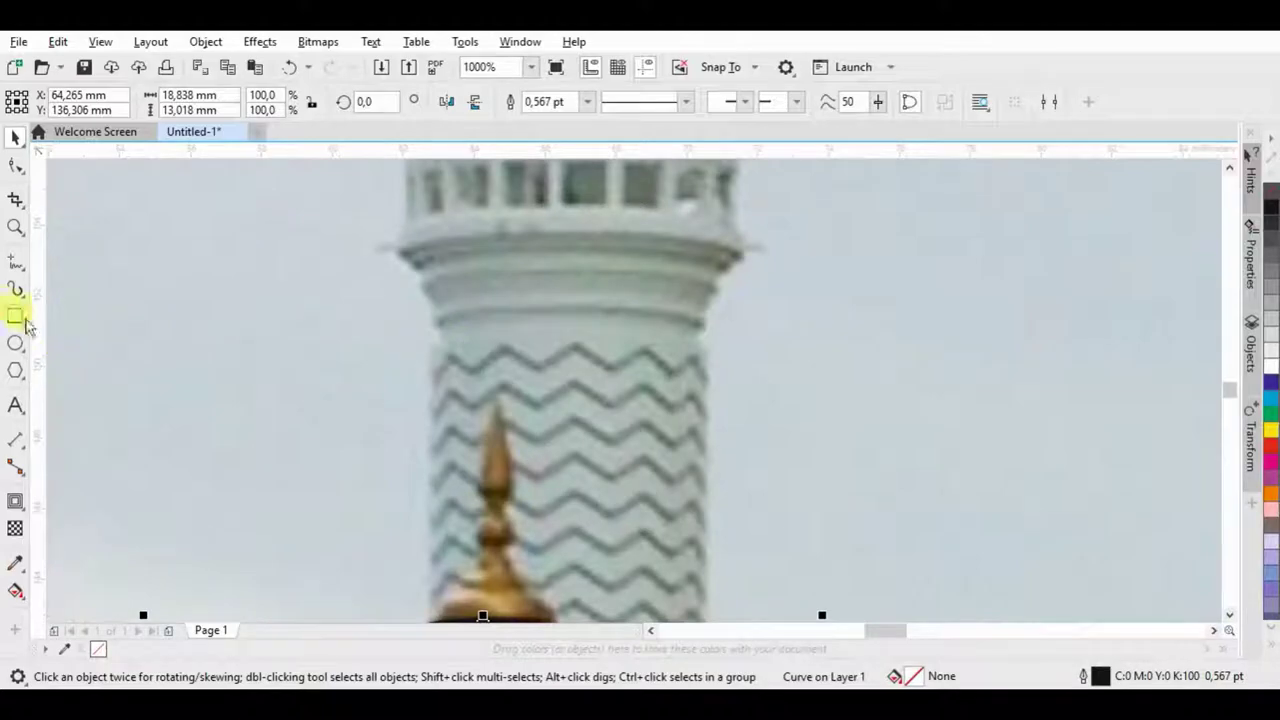
# Step: Trace the minaret's top bulb with an ellipse
pyautogui.scroll(-3, 661, 352)
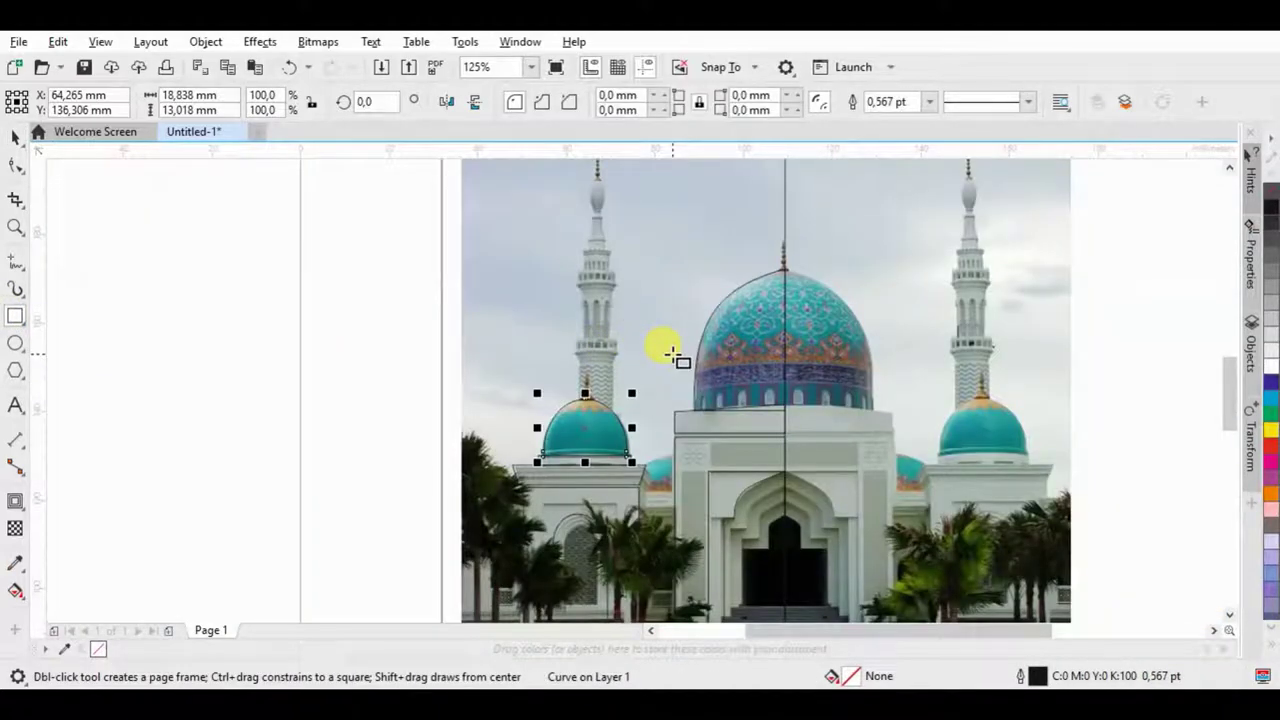
pyautogui.scroll(-2, 672, 355)
pyautogui.scroll(6, 637, 311)
pyautogui.click(15, 343)
pyautogui.moveTo(610, 269); pyautogui.dragTo(693, 415)
pyautogui.click(15, 136)
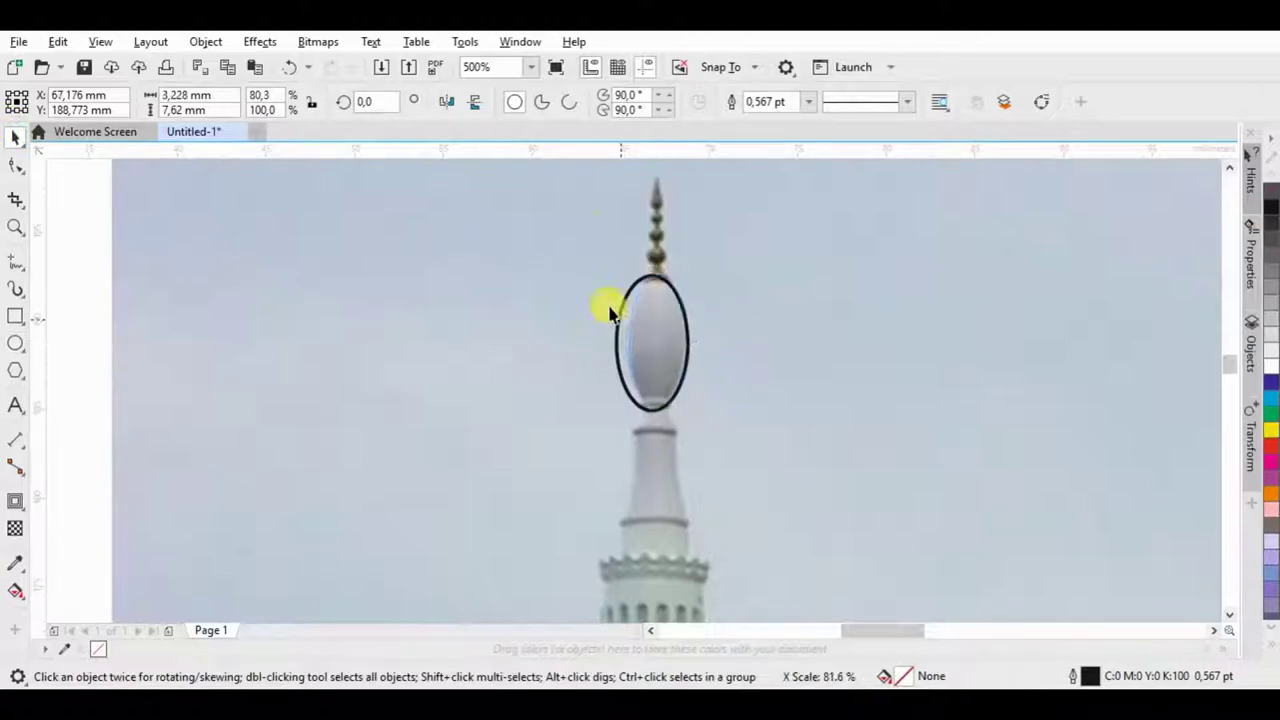
pyautogui.scroll(-2, 609, 300)
# Step: Draw rectangles over the upper and lower minaret balconies
pyautogui.press('F6')
pyautogui.moveTo(585, 435); pyautogui.dragTo(671, 470)
pyautogui.scroll(2, 631, 385)
pyautogui.moveTo(567, 397); pyautogui.dragTo(688, 427)
# Step: Draw a tall spire rectangle, taper its top inward, and stretch it along the minaret
pyautogui.moveTo(592, 234); pyautogui.dragTo(665, 405)
pyautogui.press('F10')
pyautogui.hotkey('ctrl', 'q')
pyautogui.moveTo(592, 234)
pyautogui.mouseDown()
pyautogui.moveTo(665, 246)
pyautogui.moveTo(572, 248)
pyautogui.mouseUp()
pyautogui.scroll(3, 620, 250)
pyautogui.scroll(-5, 620, 300)
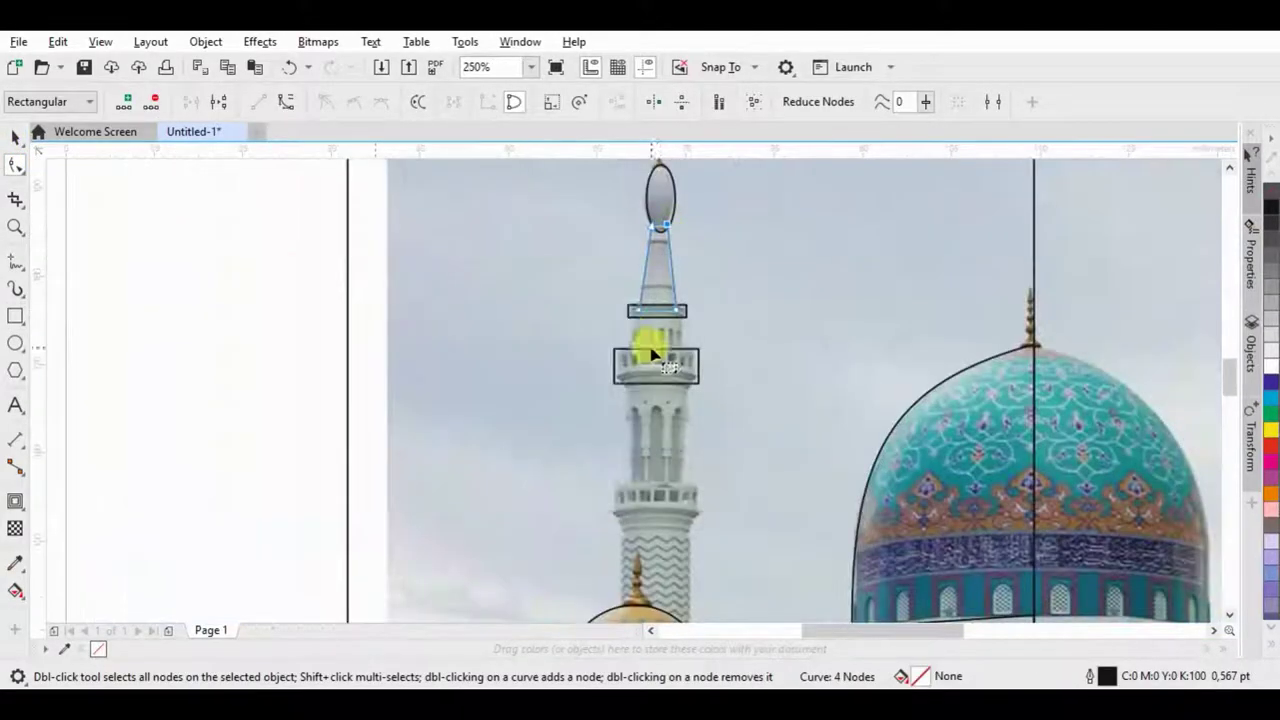
pyautogui.press('space')
pyautogui.moveTo(657, 162); pyautogui.dragTo(634, 580)
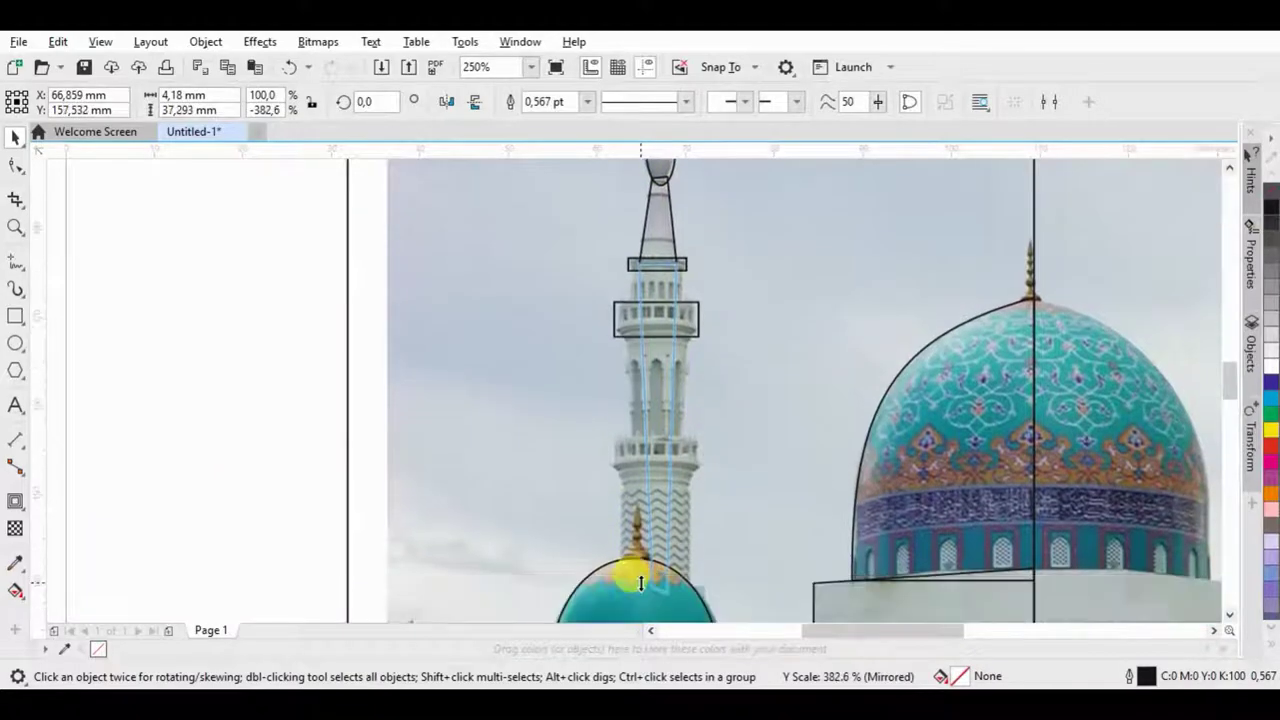
# Step: Align the spire's nodes to the balcony corner and minaret body, levelling the bottom
pyautogui.scroll(2, 621, 275)
pyautogui.press('space')
pyautogui.scroll(1, 571, 271)
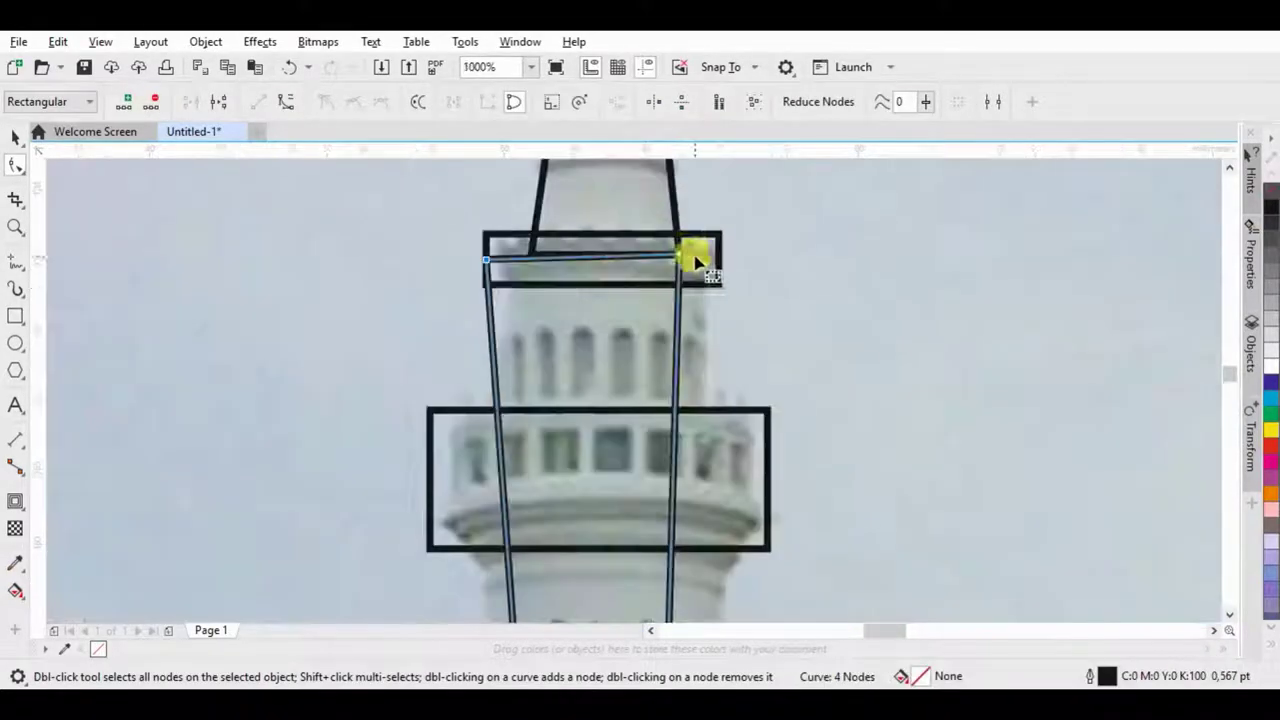
pyautogui.moveTo(708, 257); pyautogui.dragTo(490, 258)
pyautogui.scroll(-2, 620, 320)
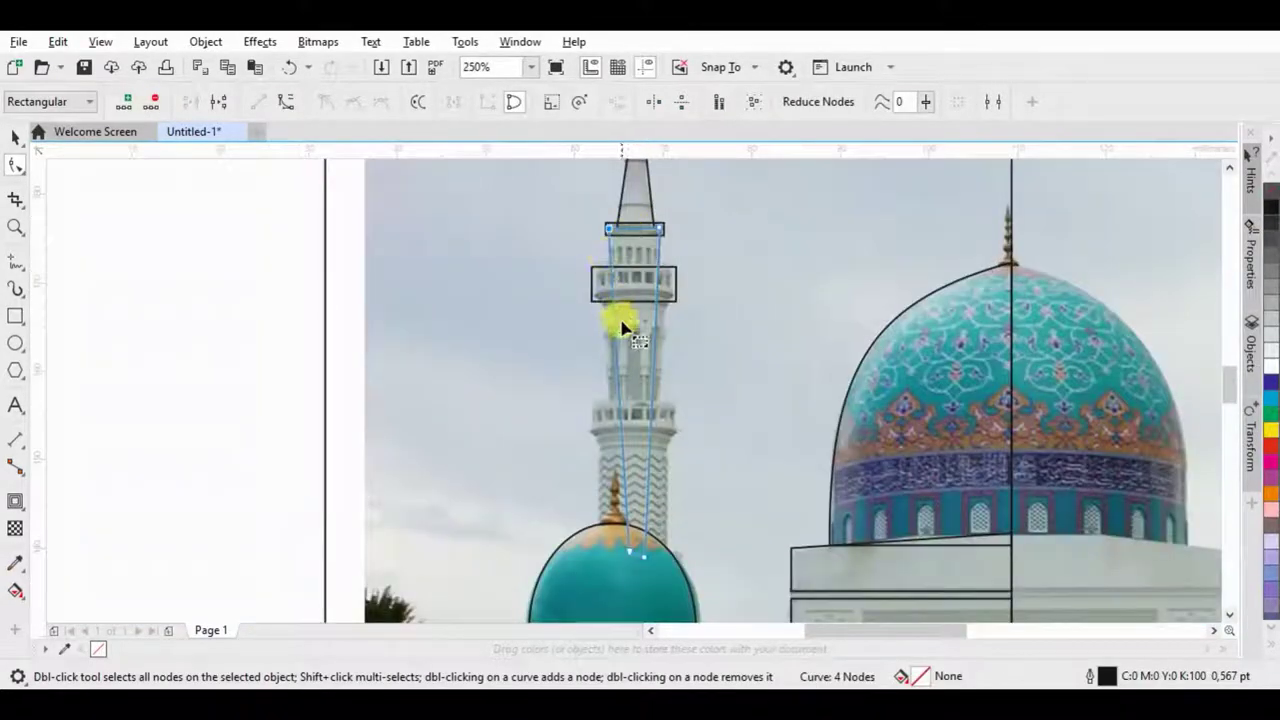
pyautogui.moveTo(630, 550)
pyautogui.mouseDown()
pyautogui.moveTo(606, 455)
pyautogui.moveTo(658, 422)
pyautogui.mouseUp()
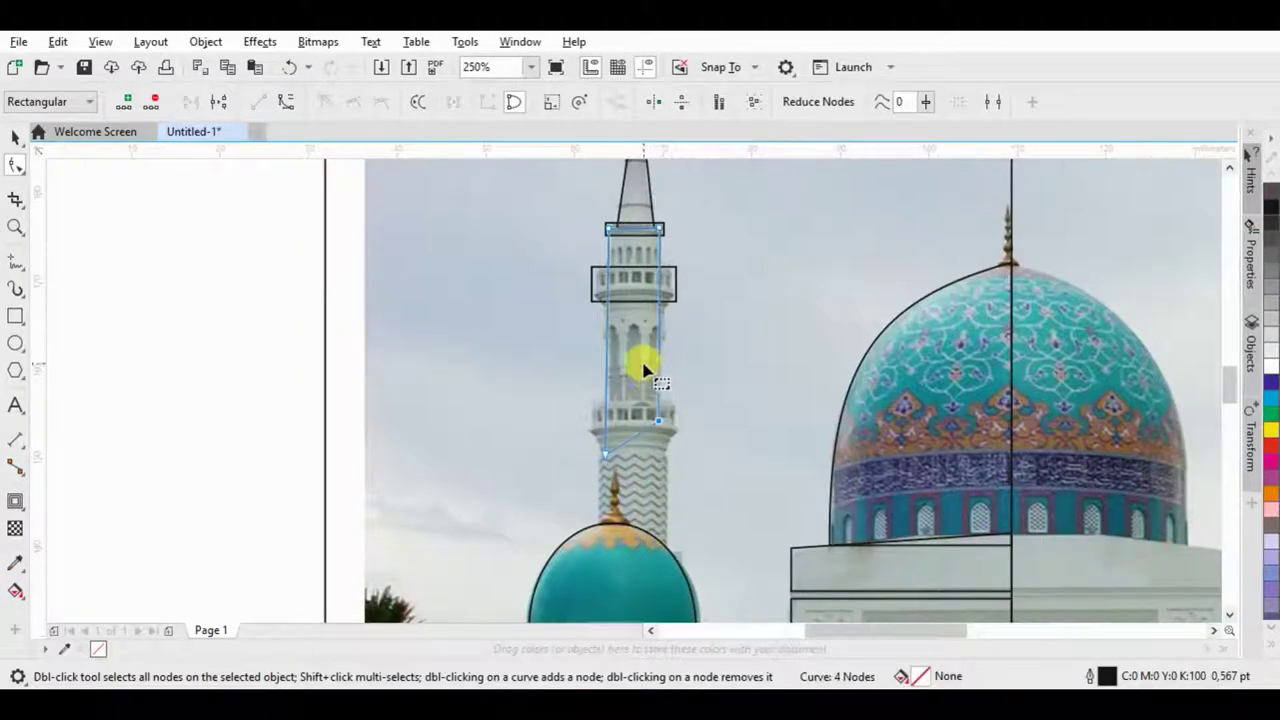
pyautogui.scroll(1, 645, 365)
pyautogui.moveTo(573, 508); pyautogui.dragTo(567, 477)
pyautogui.scroll(-1, 620, 477)
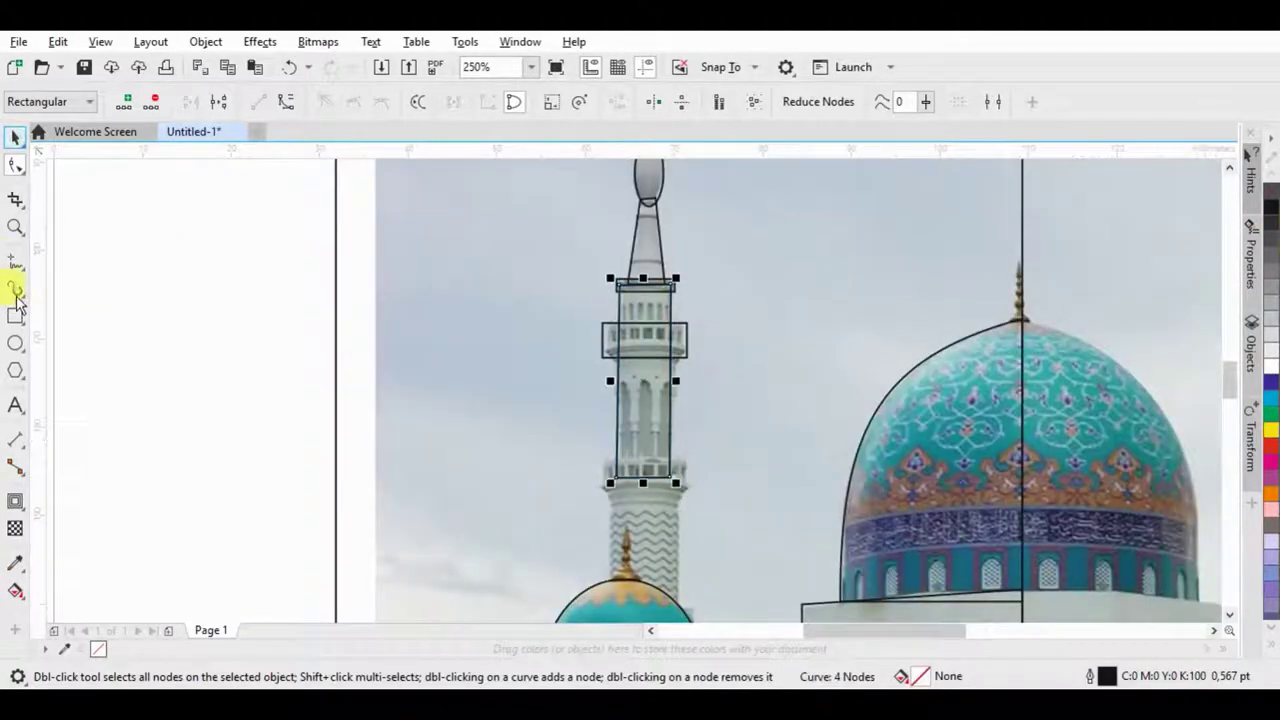
# Step: Draw rectangles over the minaret's upper shaft and arched shaft section
pyautogui.click(15, 313)
pyautogui.scroll(1, 585, 315)
pyautogui.scroll(1, 580, 293)
pyautogui.moveTo(573, 268); pyautogui.dragTo(795, 482)
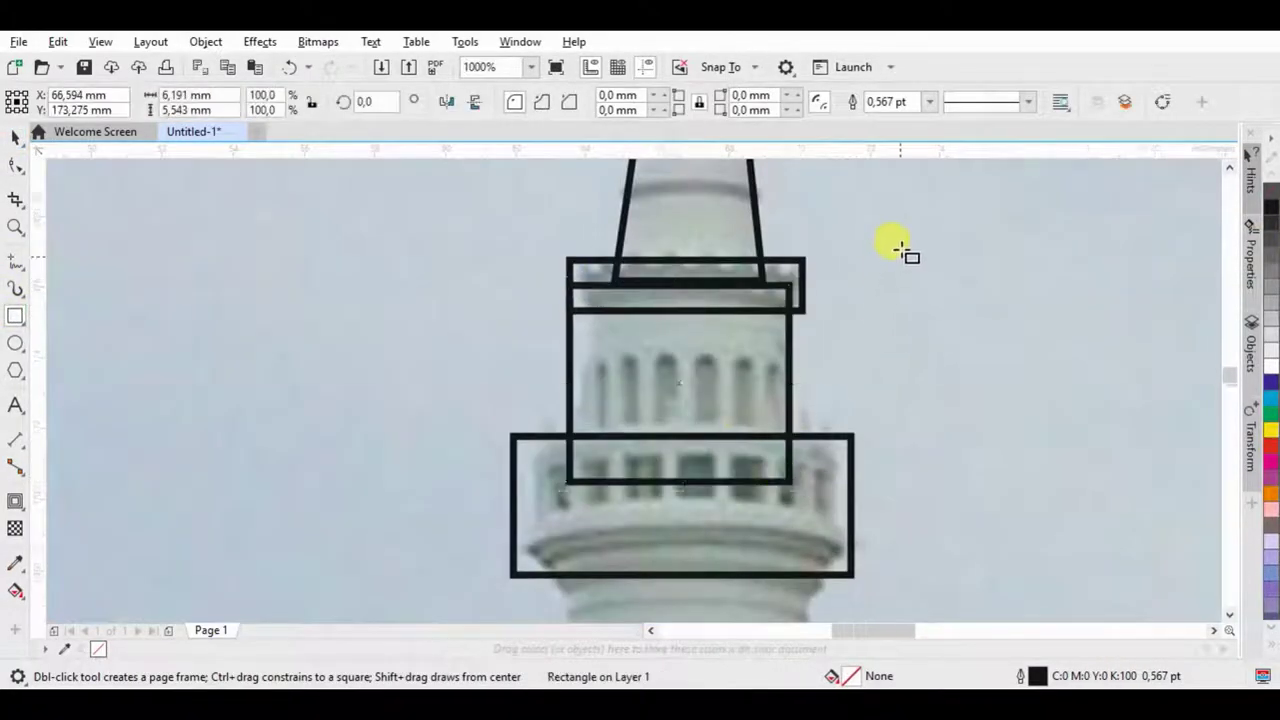
pyautogui.scroll(-1, 903, 251)
pyautogui.moveTo(778, 272)
pyautogui.mouseDown()
pyautogui.moveTo(878, 420)
pyautogui.moveTo(893, 506)
pyautogui.mouseUp()
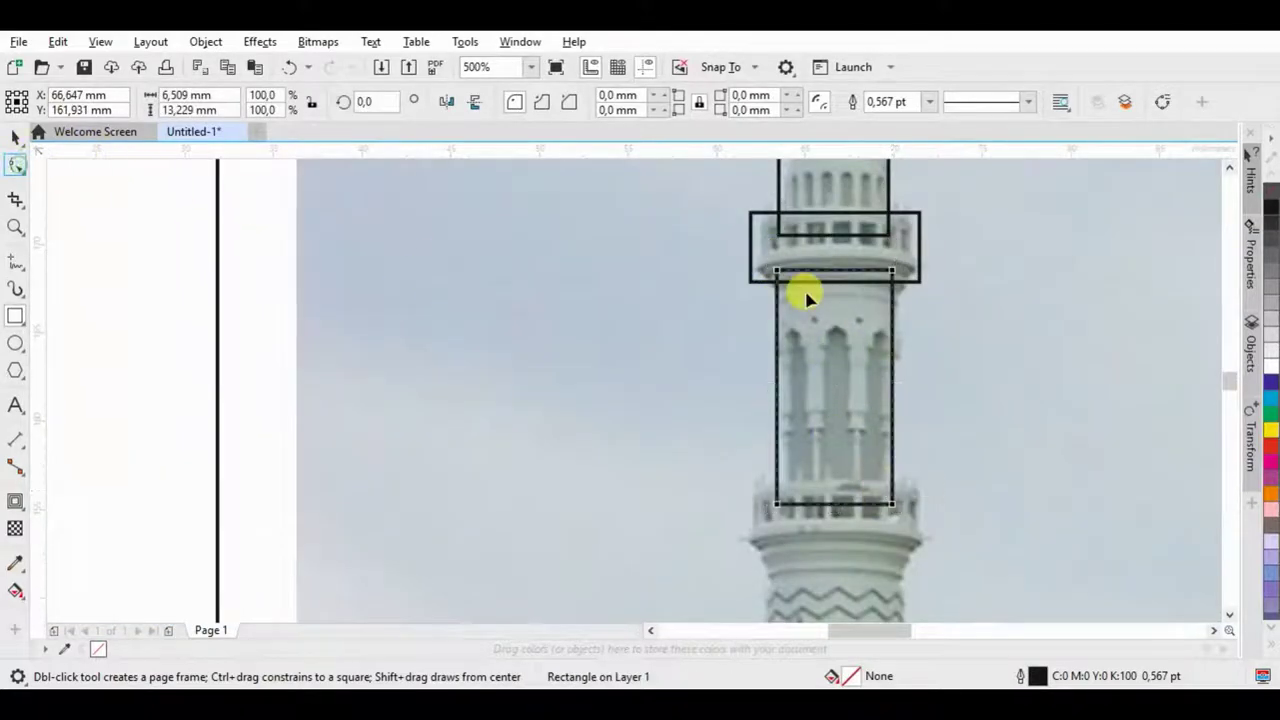
pyautogui.scroll(1, 808, 298)
# Step: Make the balcony pointed by adding two bottom-edge nodes and pulling them down symmetrically
pyautogui.hotkey('ctrl', 'q')
pyautogui.doubleClick(757, 288)
pyautogui.moveTo(757, 288); pyautogui.dragTo(765, 317)
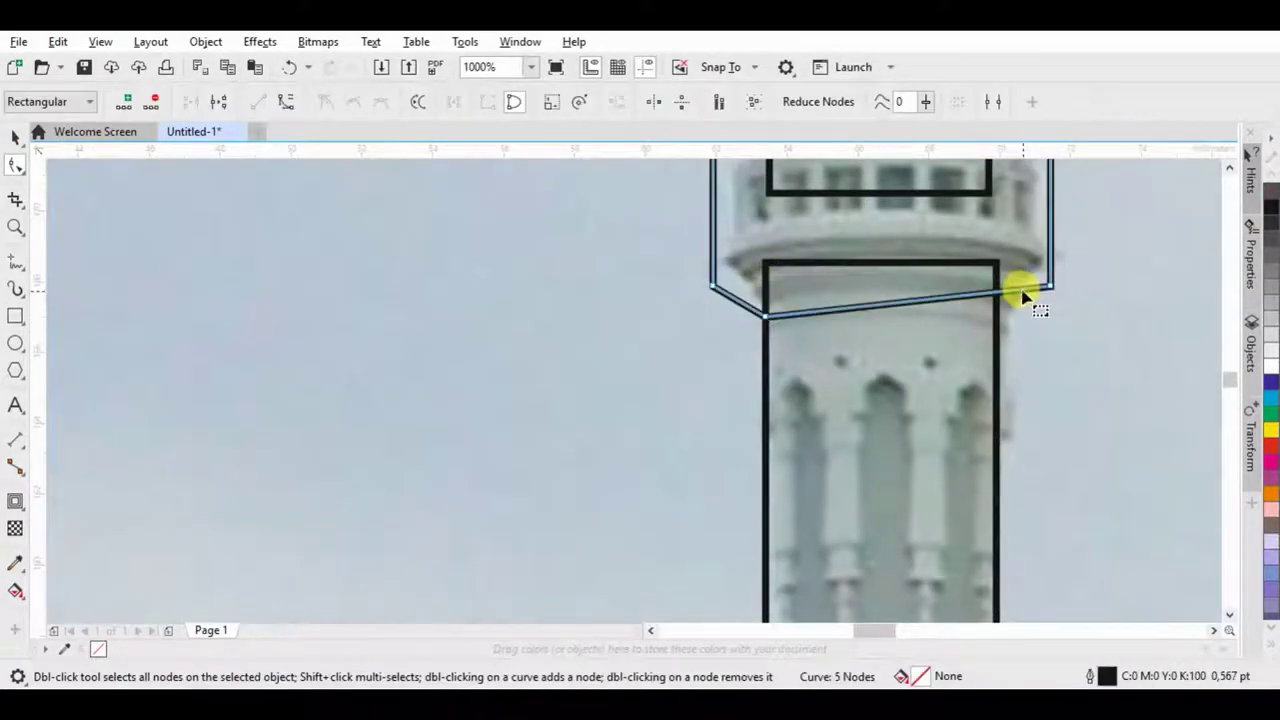
pyautogui.doubleClick(998, 293)
pyautogui.moveTo(998, 293); pyautogui.dragTo(996, 312)
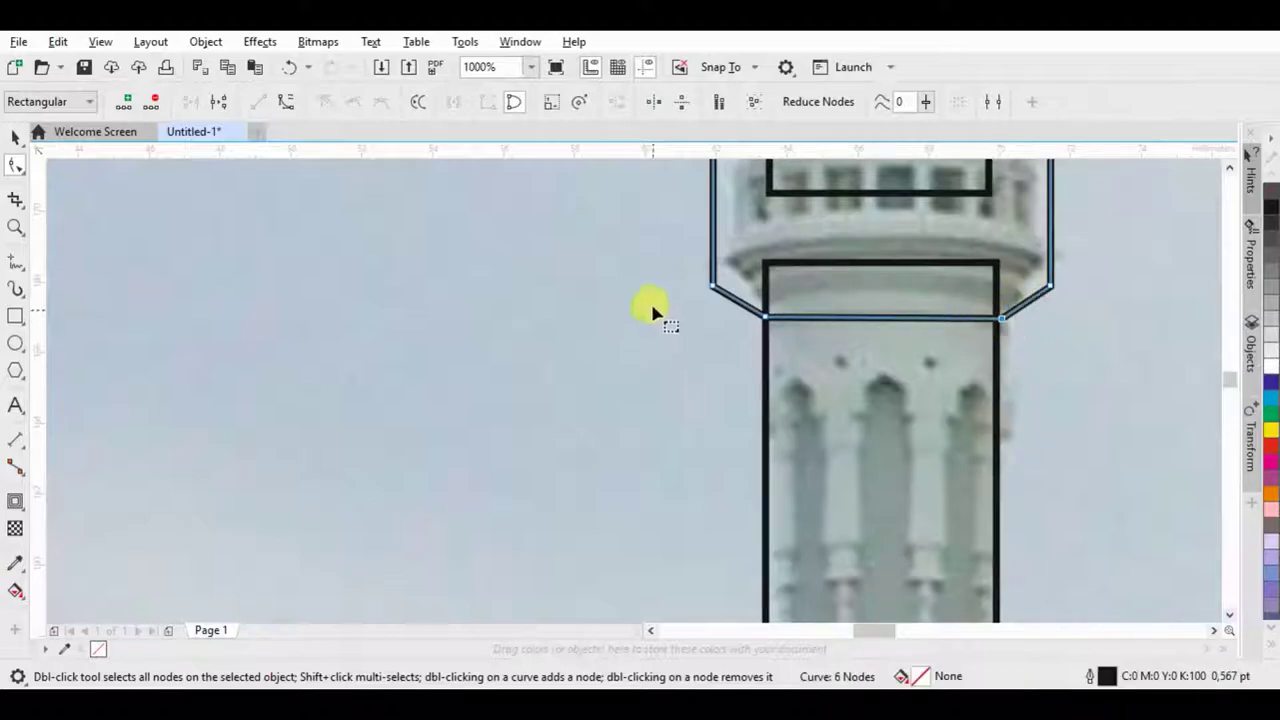
pyautogui.scroll(-2, 651, 306)
pyautogui.scroll(1, 727, 400)
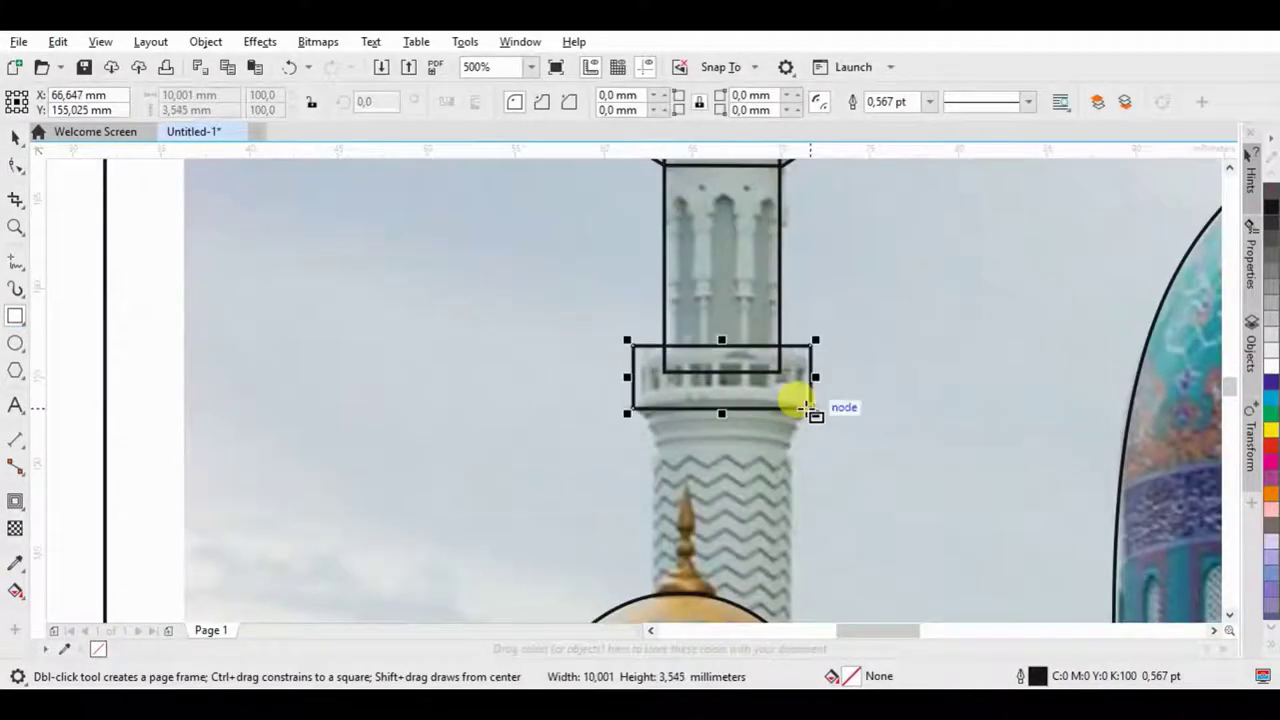
# Step: Add band rectangles below the lower balcony, stretching the thin one down to the dome
pyautogui.moveTo(810, 408); pyautogui.dragTo(810, 408)
pyautogui.scroll(1, 700, 430)
pyautogui.moveTo(590, 396)
pyautogui.mouseDown()
pyautogui.moveTo(898, 430)
pyautogui.moveTo(612, 474)
pyautogui.mouseUp()
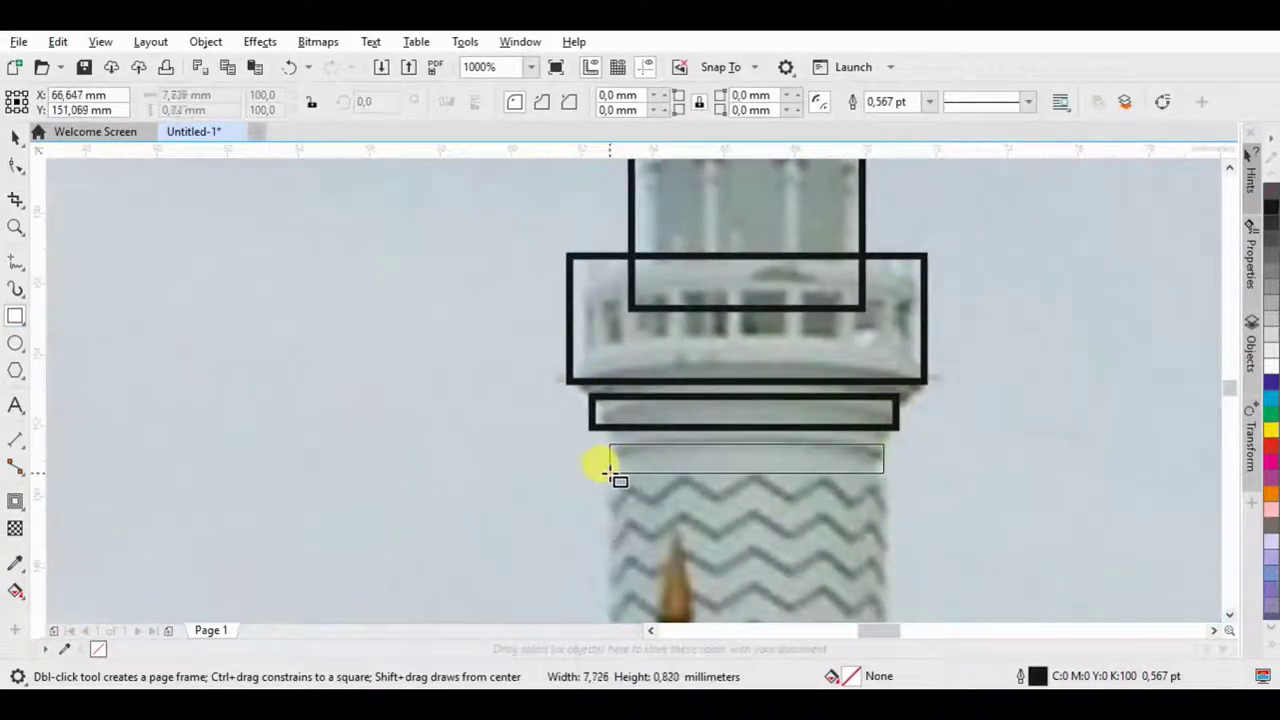
pyautogui.scroll(-1, 610, 470)
pyautogui.moveTo(724, 323); pyautogui.dragTo(737, 543)
pyautogui.scroll(1, 710, 400)
pyautogui.click(25, 275)
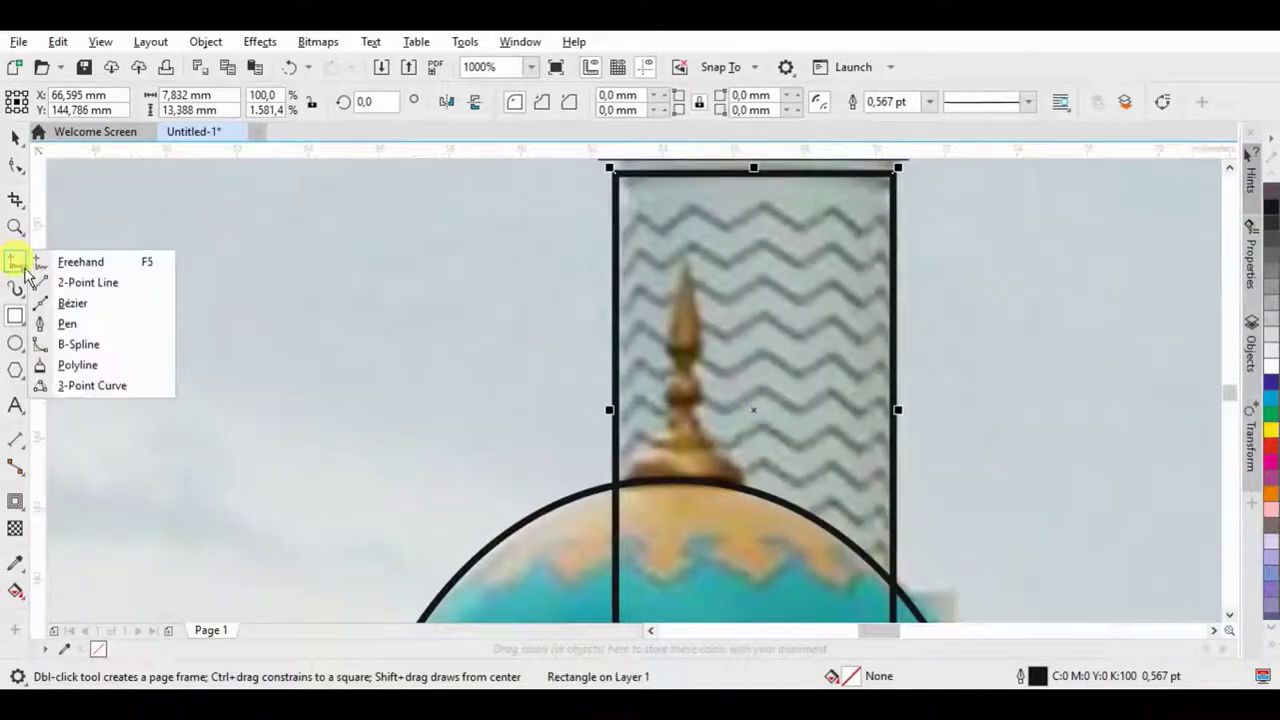
# Step: Draw the pointed finial outline as a closed three-point shape
pyautogui.scroll(1, 707, 262)
pyautogui.click(641, 248)
pyautogui.click(686, 433)
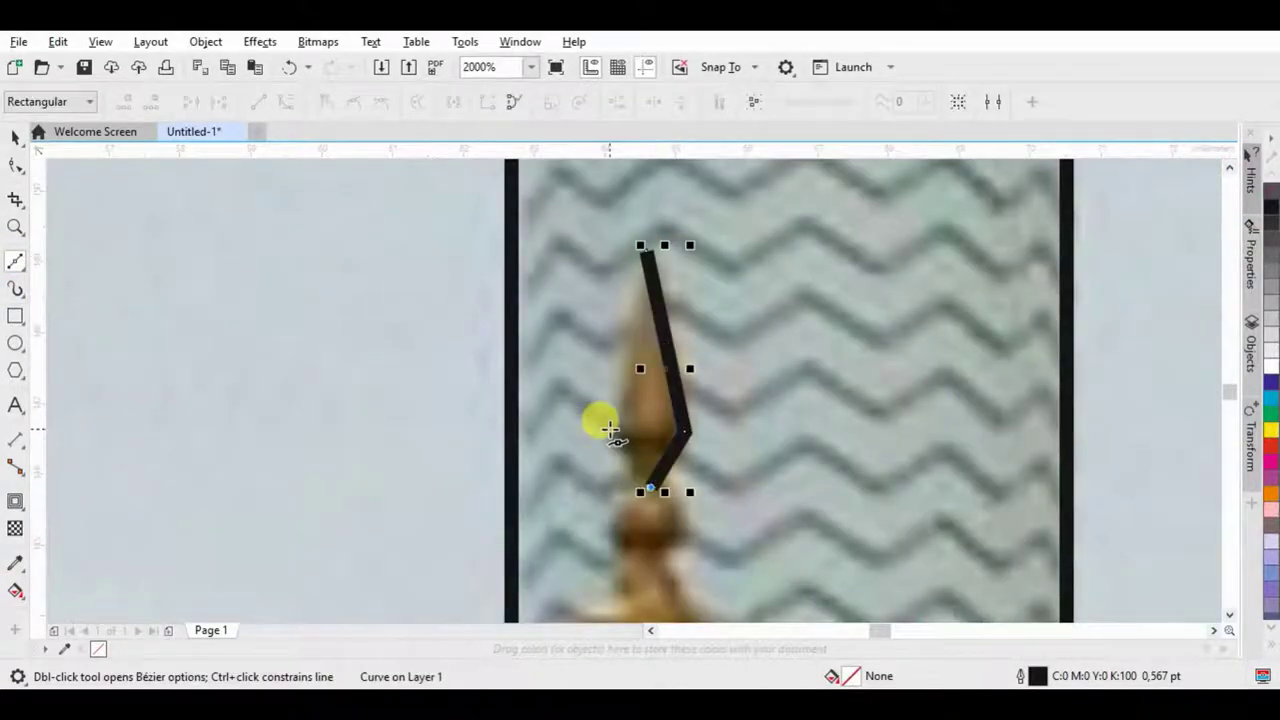
pyautogui.click(645, 252)
pyautogui.scroll(-4, 666, 443)
pyautogui.scroll(3, 651, 271)
pyautogui.scroll(-3, 657, 486)
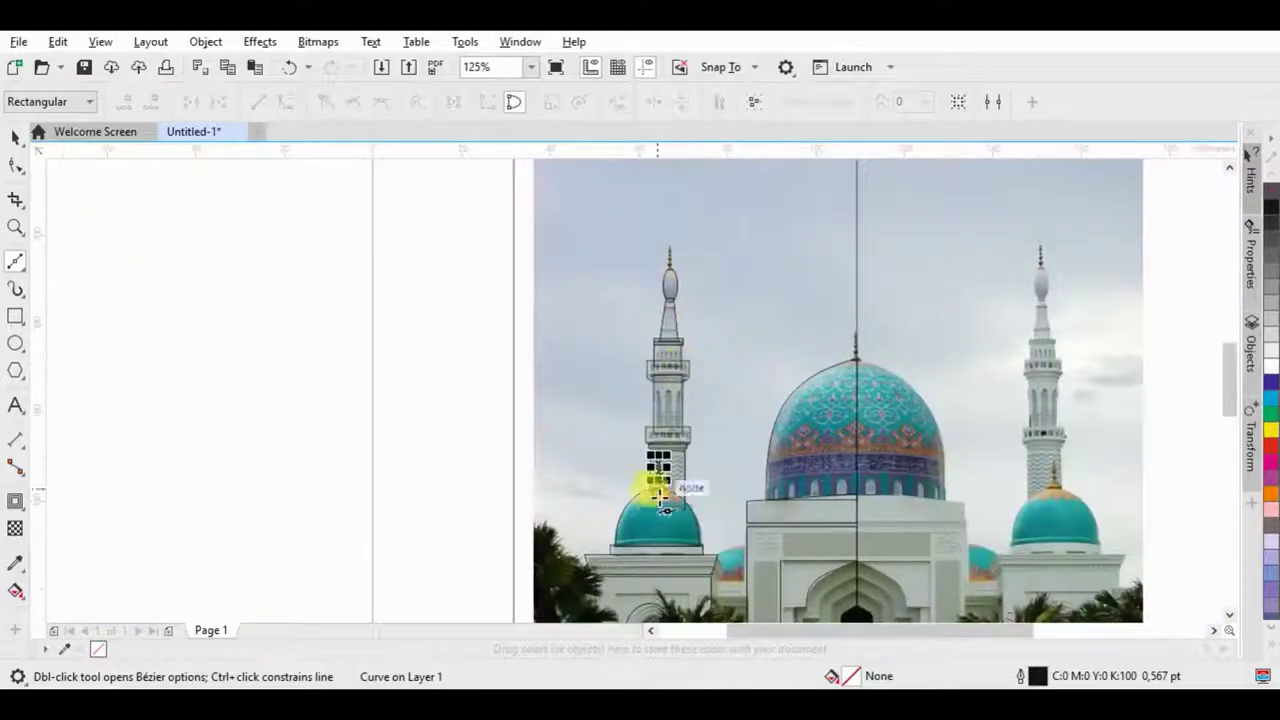
pyautogui.scroll(4, 680, 450)
# Step: Draw three ellipses for the finial's rings: a small circle, a wide base, a tall link
pyautogui.click(15, 343)
pyautogui.moveTo(563, 340); pyautogui.dragTo(665, 472)
pyautogui.scroll(-1, 582, 435)
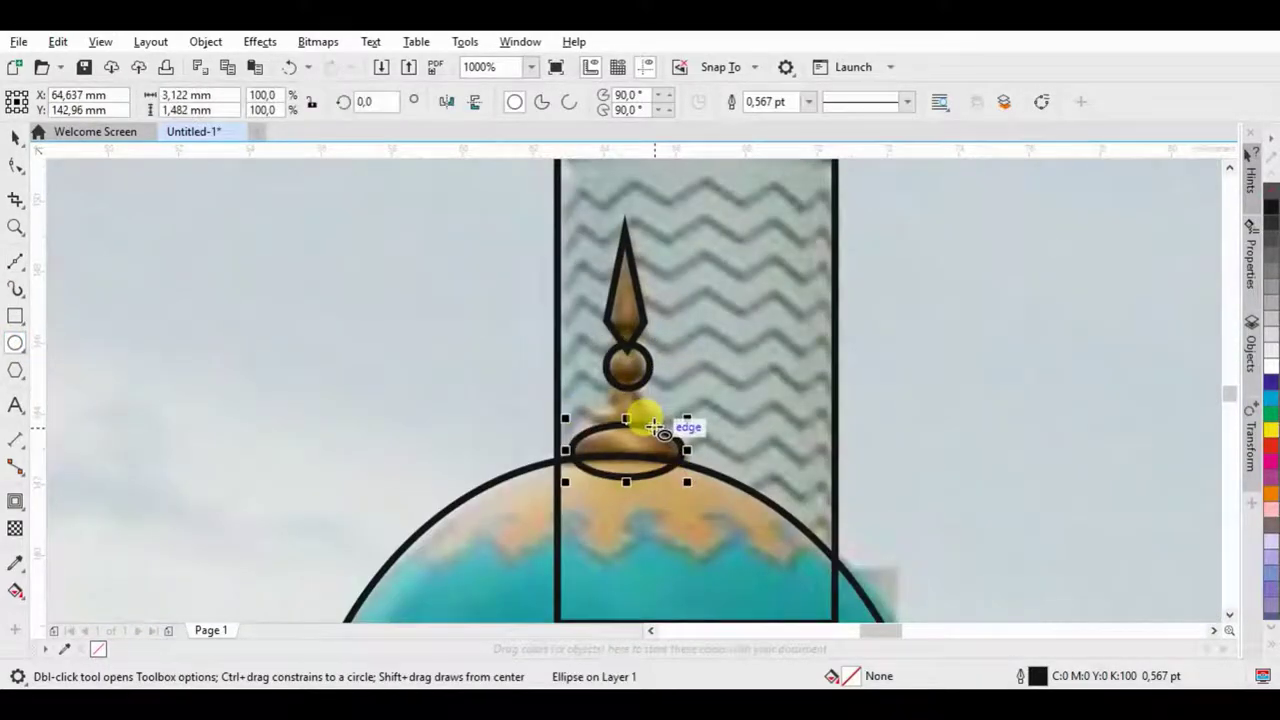
pyautogui.scroll(1, 643, 420)
pyautogui.moveTo(548, 362); pyautogui.dragTo(655, 432)
pyautogui.moveTo(568, 290); pyautogui.dragTo(630, 500)
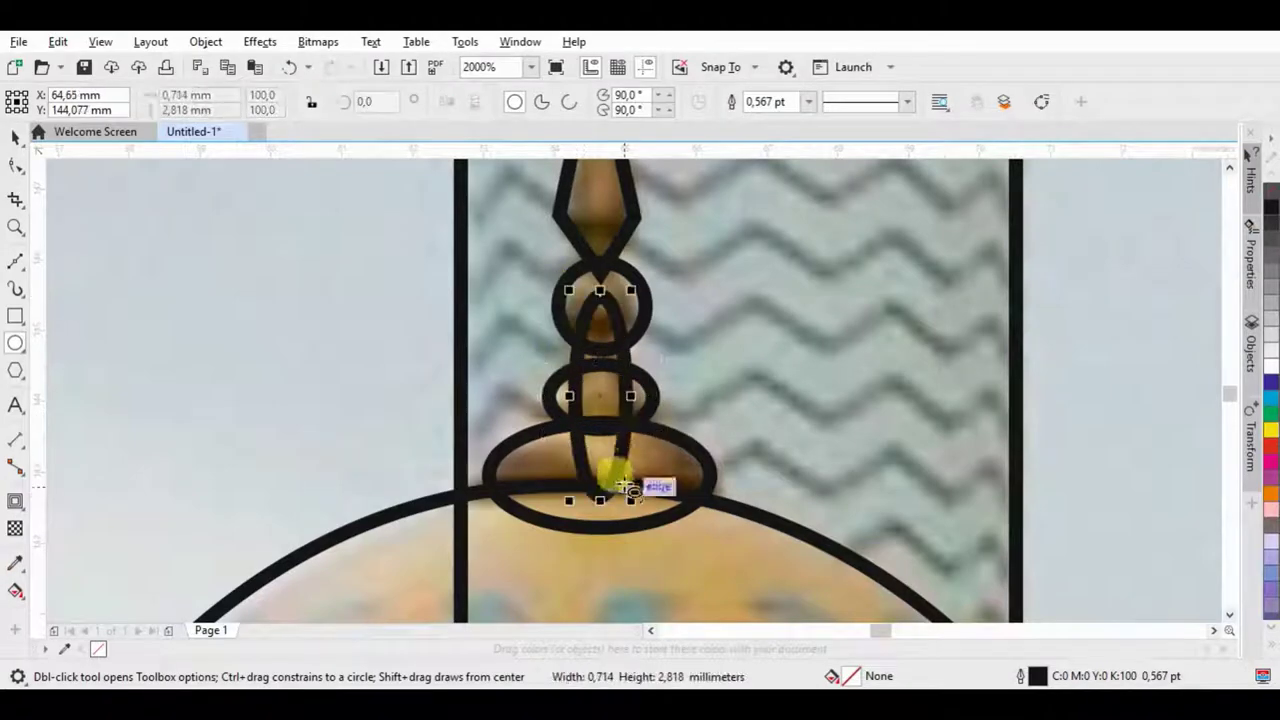
# Step: Move the finial shapes onto the minaret's bead column at its top
pyautogui.press('space')
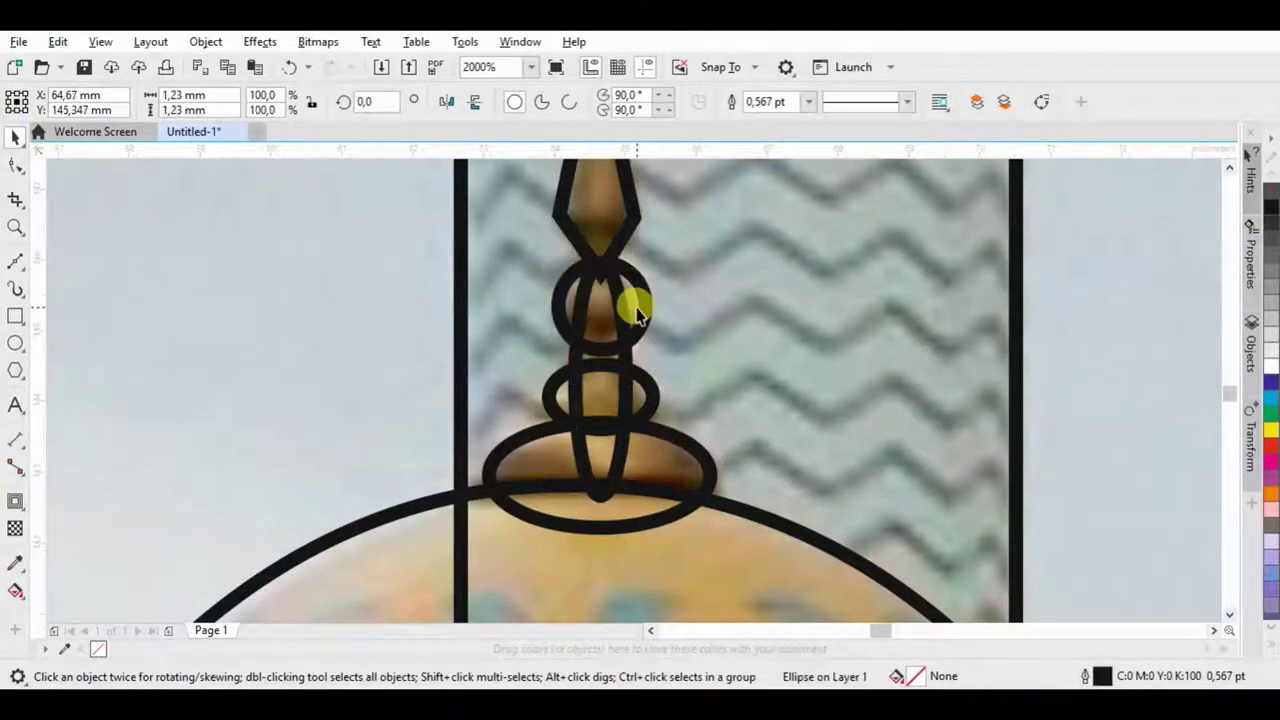
pyautogui.keyDown('shift'); pyautogui.click(634, 300); pyautogui.keyUp('shift')
pyautogui.scroll(-4, 694, 543)
pyautogui.moveTo(712, 338); pyautogui.dragTo(709, 311)
pyautogui.scroll(3, 709, 311)
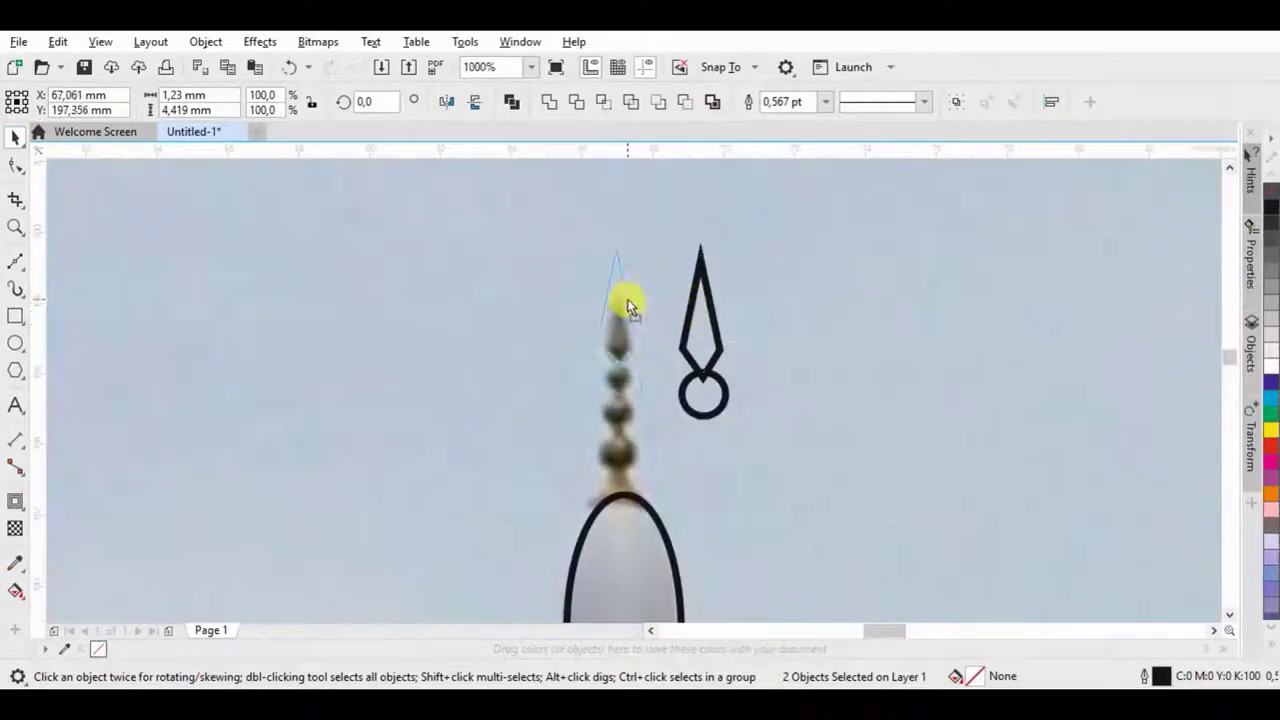
pyautogui.scroll(2, 640, 371)
pyautogui.moveTo(628, 305); pyautogui.dragTo(627, 431)
# Step: Fill the lower bead ring black, narrow the ring column, and combine the minaret outlines
pyautogui.click(639, 447)
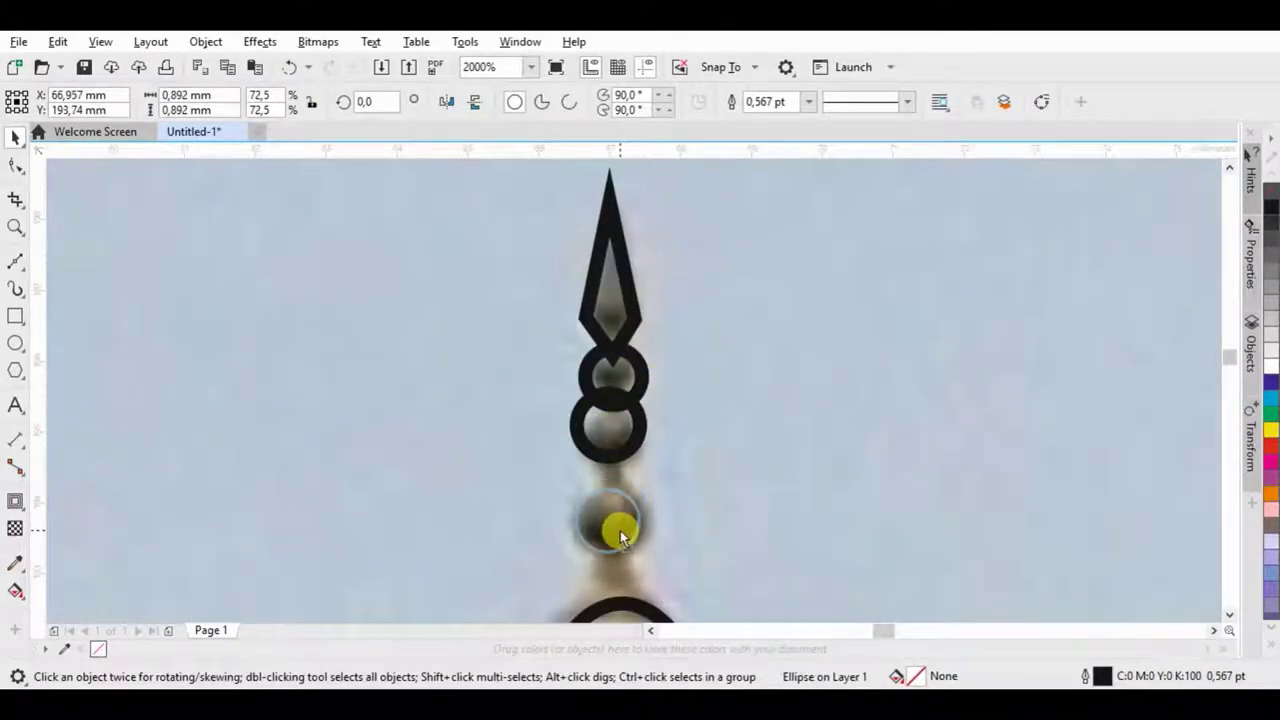
pyautogui.click(645, 458)
pyautogui.moveTo(650, 467); pyautogui.dragTo(636, 396)
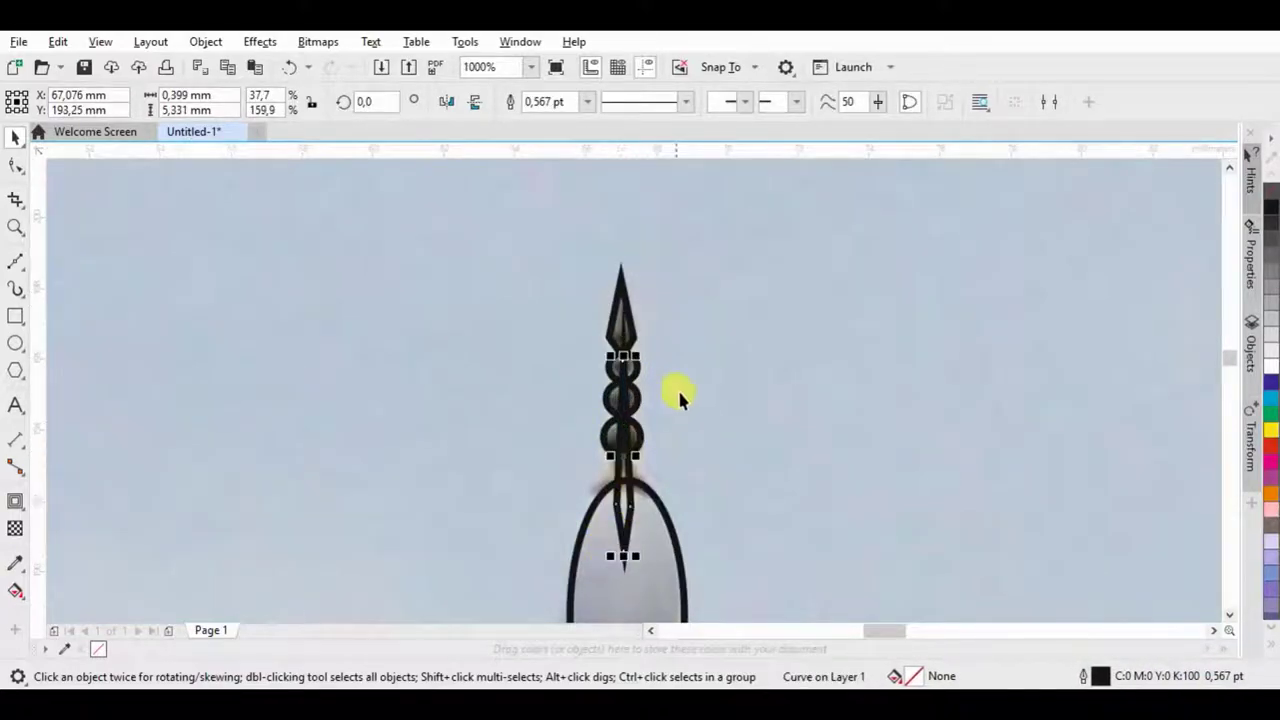
pyautogui.scroll(-10, 677, 391)
pyautogui.moveTo(289, 266); pyautogui.dragTo(775, 570)
pyautogui.click(550, 101)
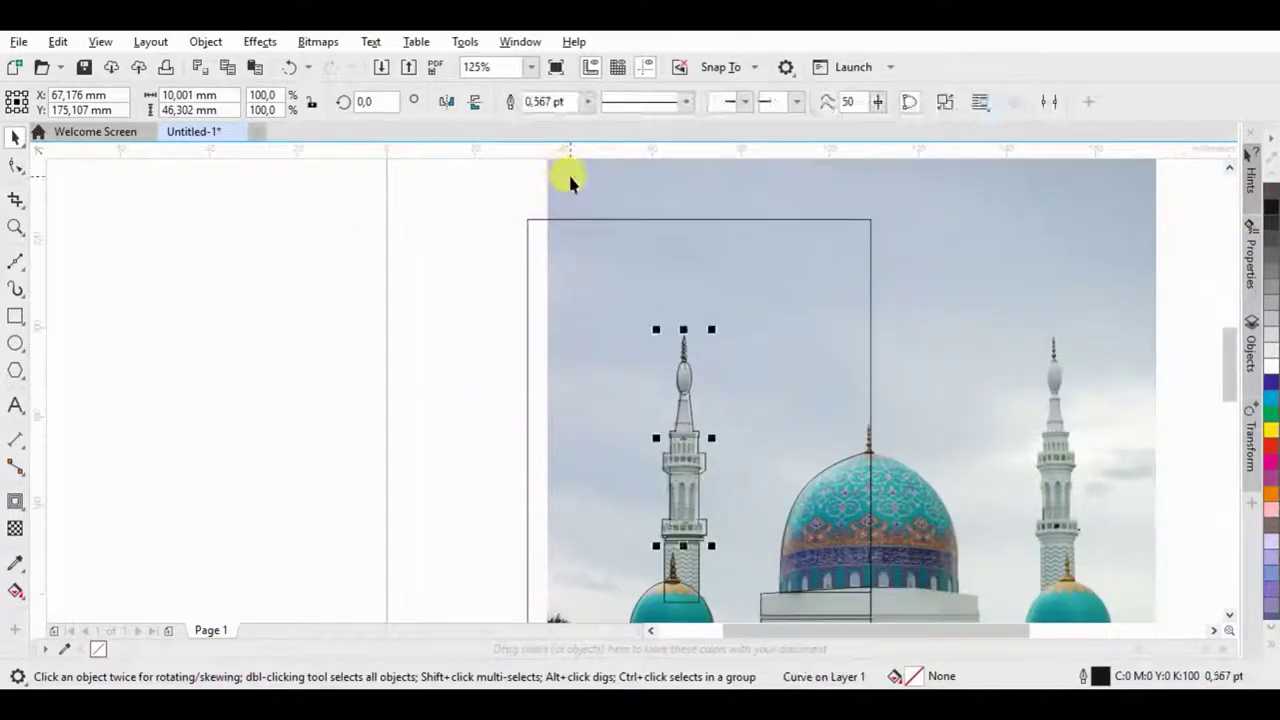
# Step: Combine the five finial pieces into one curve and centre the balcony curve over the band
pyautogui.scroll(3, 666, 409)
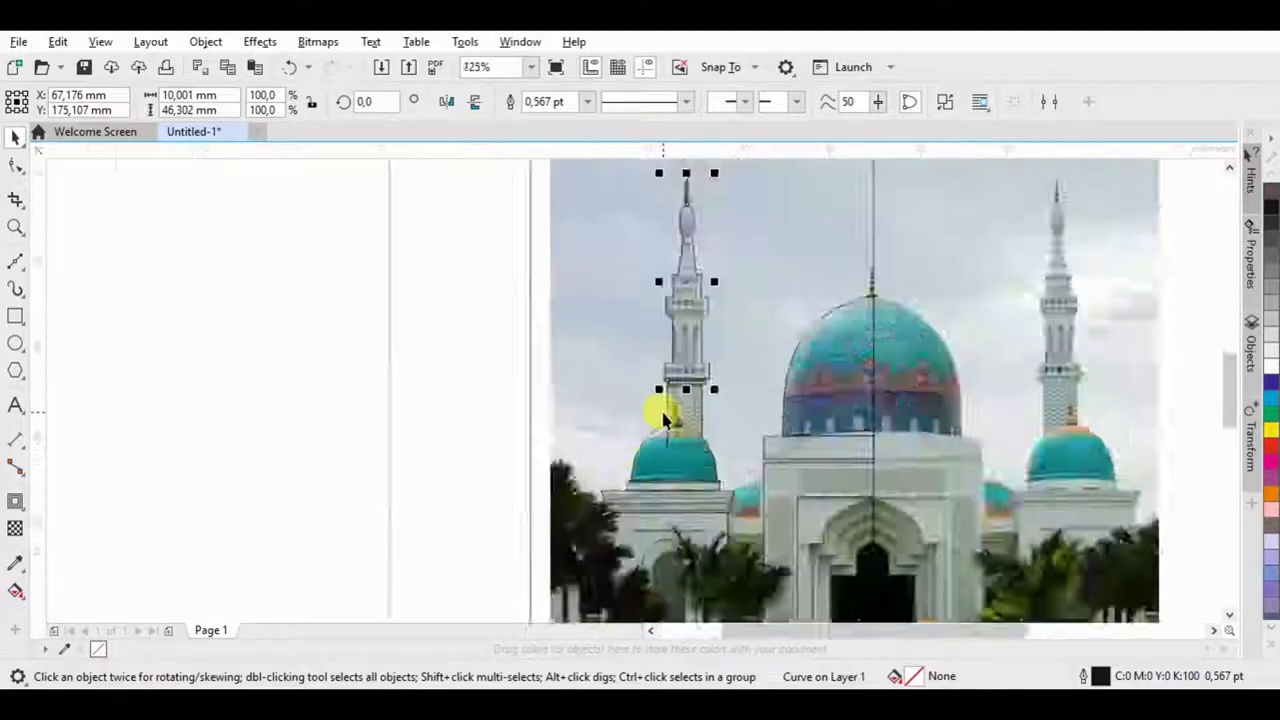
pyautogui.moveTo(337, 508); pyautogui.dragTo(695, 343)
pyautogui.click(550, 101)
pyautogui.click(732, 364)
pyautogui.scroll(6, 732, 364)
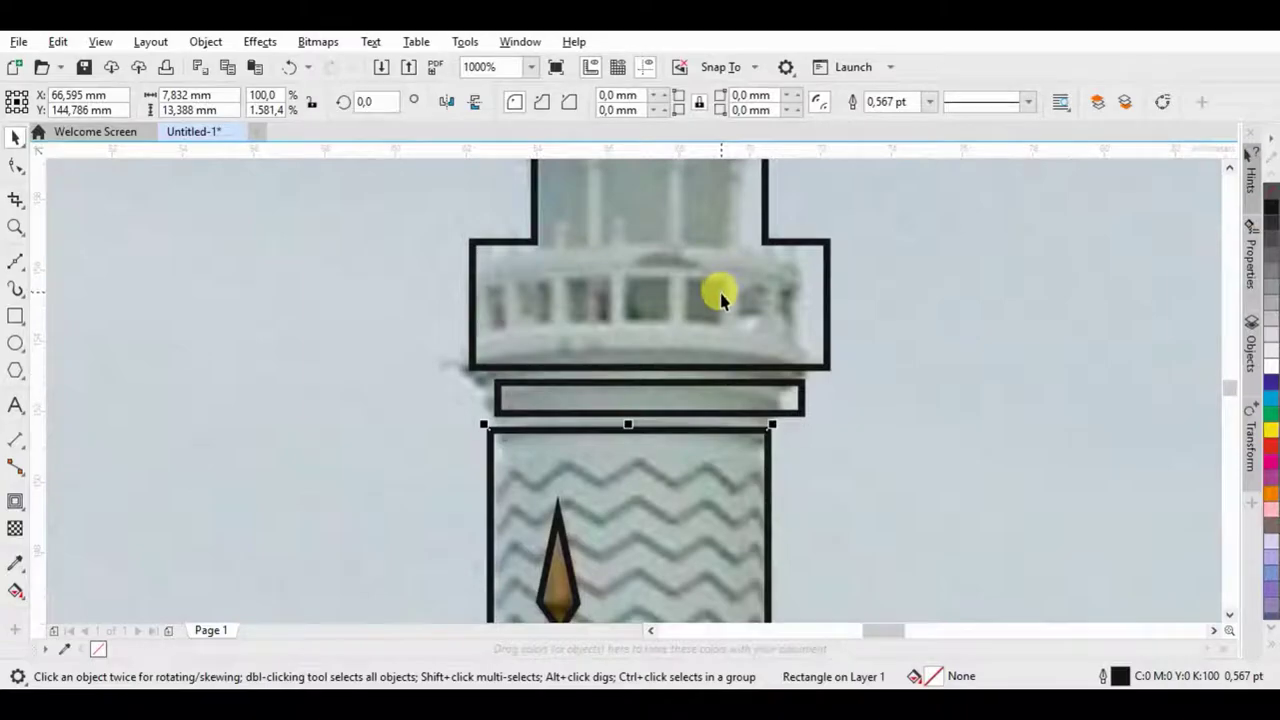
pyautogui.keyDown('shift'); pyautogui.click(727, 405); pyautogui.keyUp('shift')
pyautogui.press('c')
pyautogui.click(723, 391)
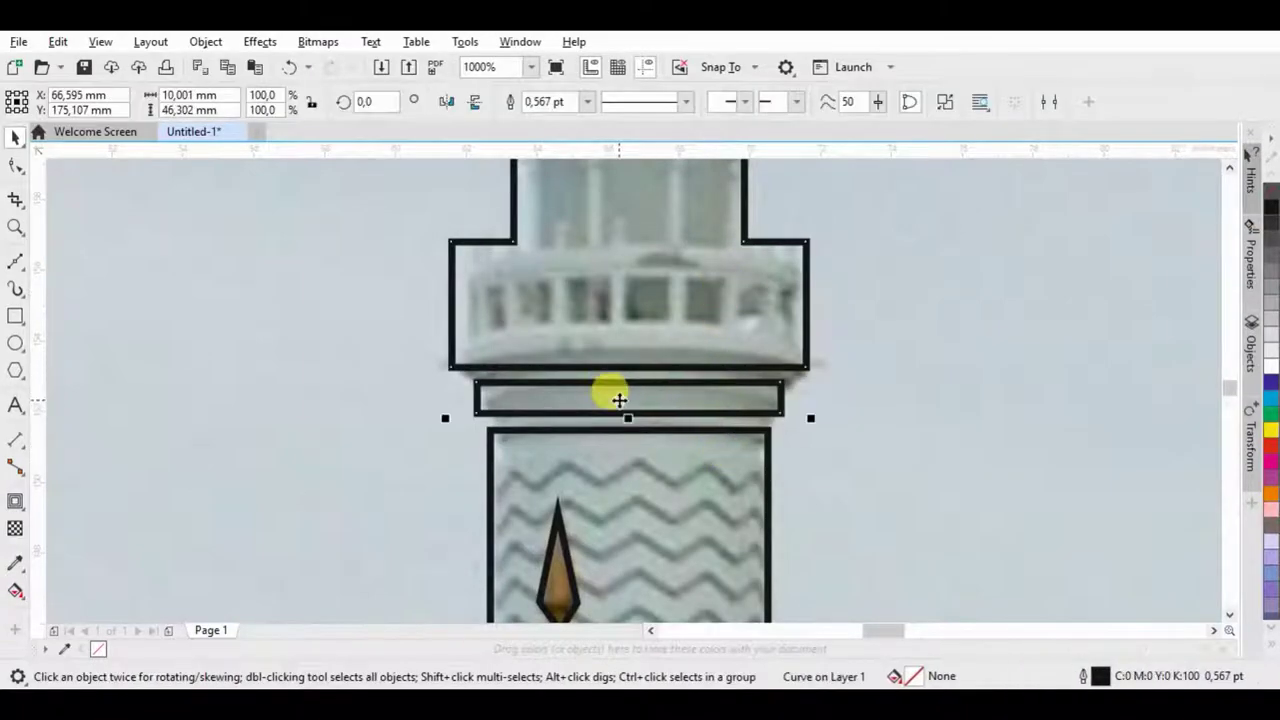
pyautogui.press('F10')
pyautogui.press('F6')
# Step: Weld a thin band rectangle into the balcony curve and pull its bottom corners inward
pyautogui.moveTo(468, 356); pyautogui.dragTo(790, 432)
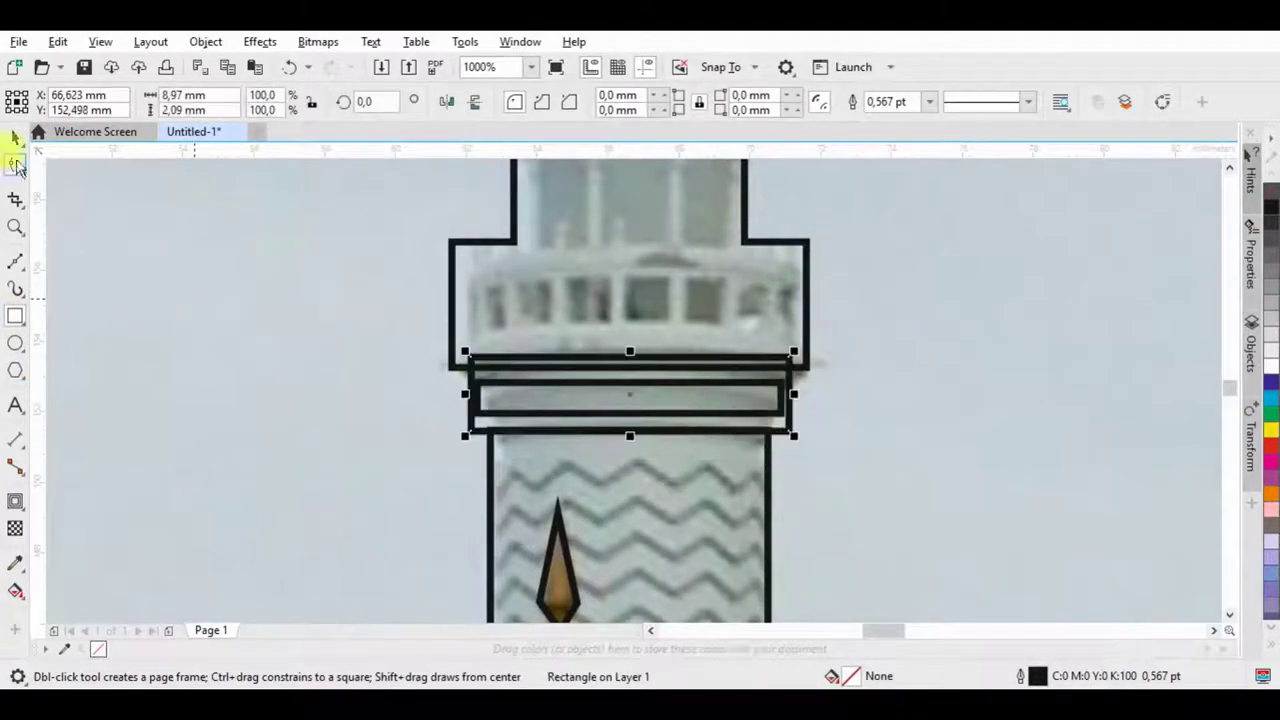
pyautogui.press('space')
pyautogui.keyDown('shift'); pyautogui.click(612, 237); pyautogui.keyUp('shift')
pyautogui.click(549, 101)
pyautogui.press('F10')
pyautogui.moveTo(468, 432); pyautogui.dragTo(490, 432)
pyautogui.moveTo(790, 432); pyautogui.dragTo(770, 435)
# Step: Nudge a node on the upper balcony's left edge downward
pyautogui.scroll(-3, 700, 506)
pyautogui.scroll(3, 675, 312)
pyautogui.scroll(-3, 675, 312)
pyautogui.scroll(3, 686, 260)
pyautogui.moveTo(571, 312); pyautogui.dragTo(572, 332)
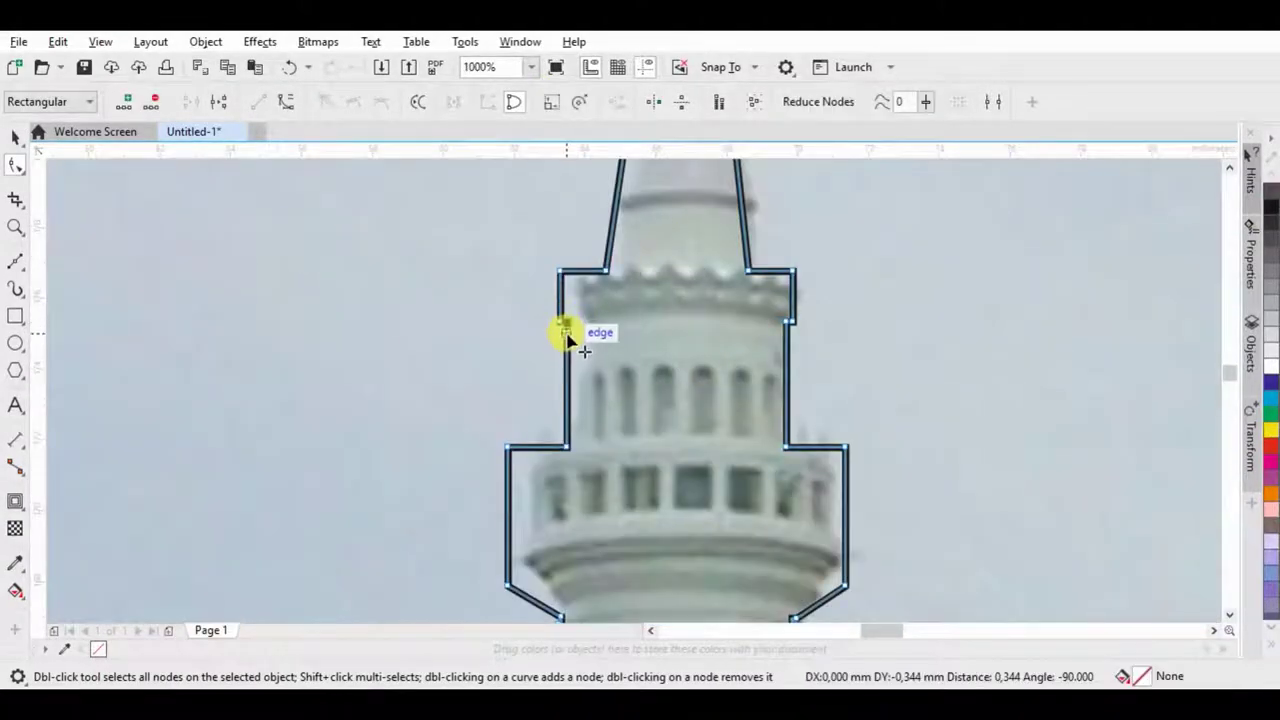
# Step: Select another shape with the minaret and apply a shaping command to both
pyautogui.press('space')
pyautogui.scroll(-3, 740, 305)
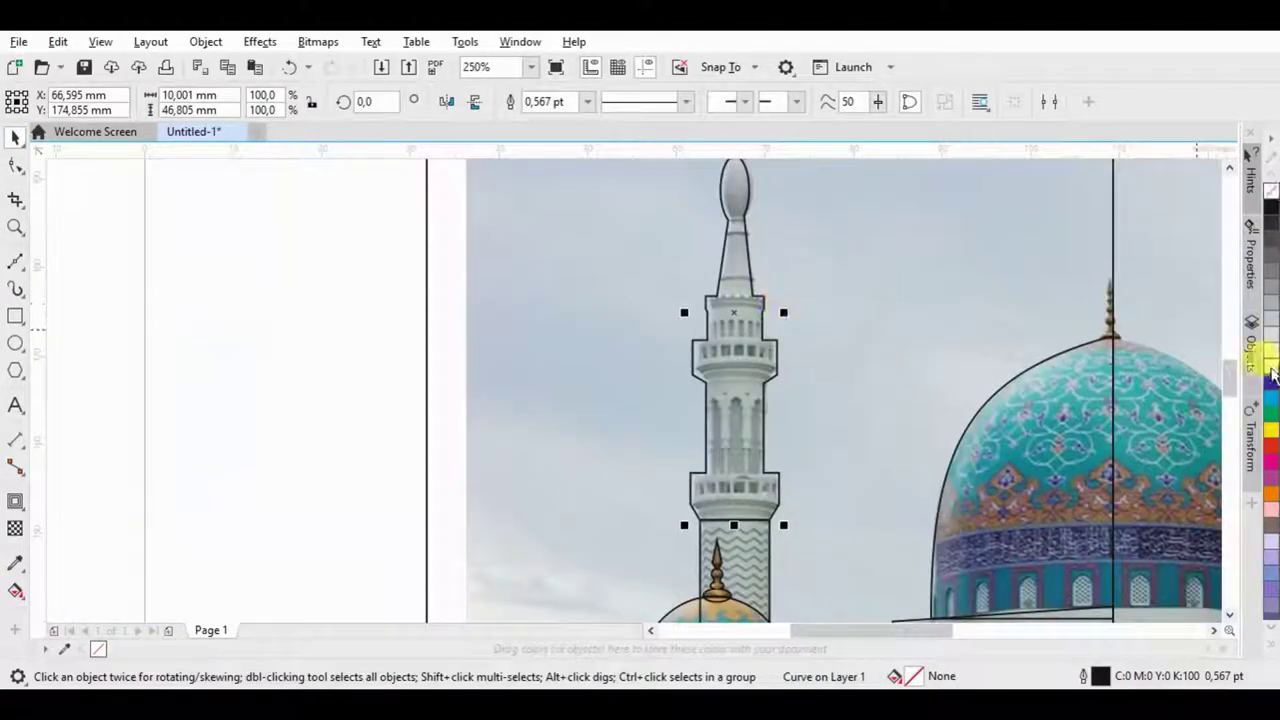
pyautogui.scroll(-1, 937, 318)
pyautogui.scroll(-2, 668, 228)
pyautogui.scroll(2, 740, 470)
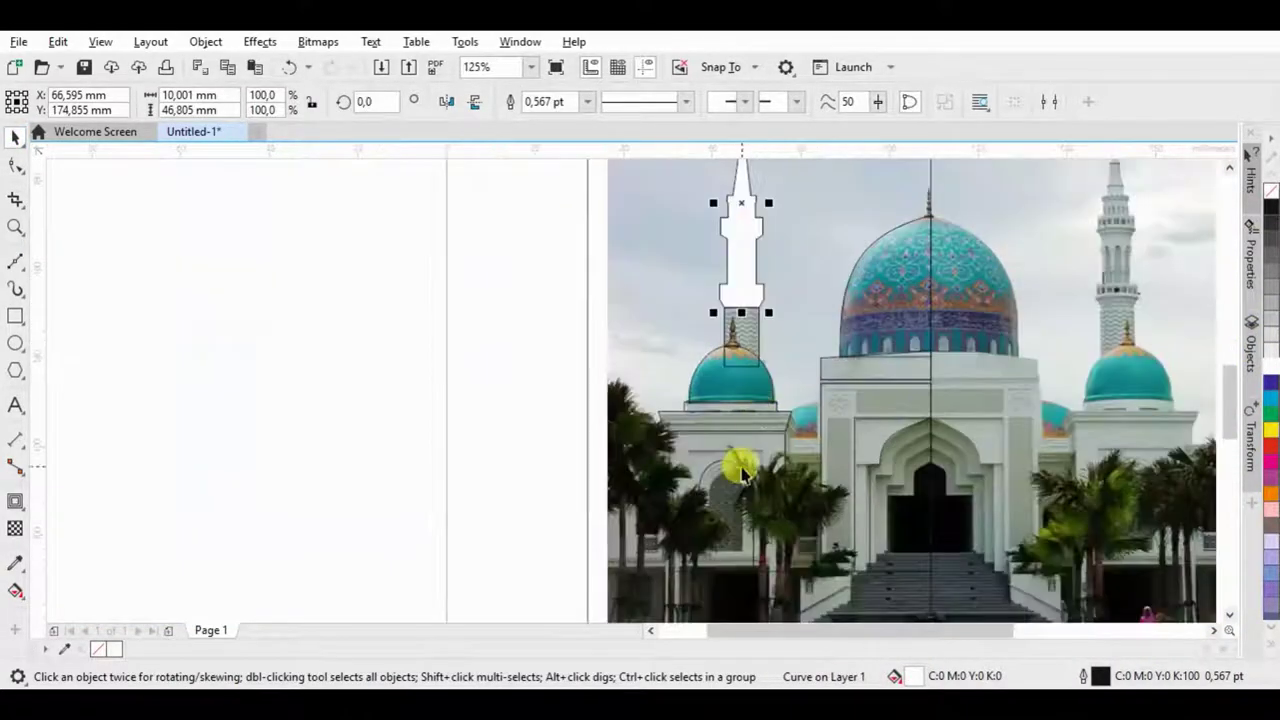
pyautogui.keyDown('shift'); pyautogui.click(757, 437); pyautogui.keyUp('shift')
pyautogui.click(668, 102)
pyautogui.scroll(-1, 622, 420)
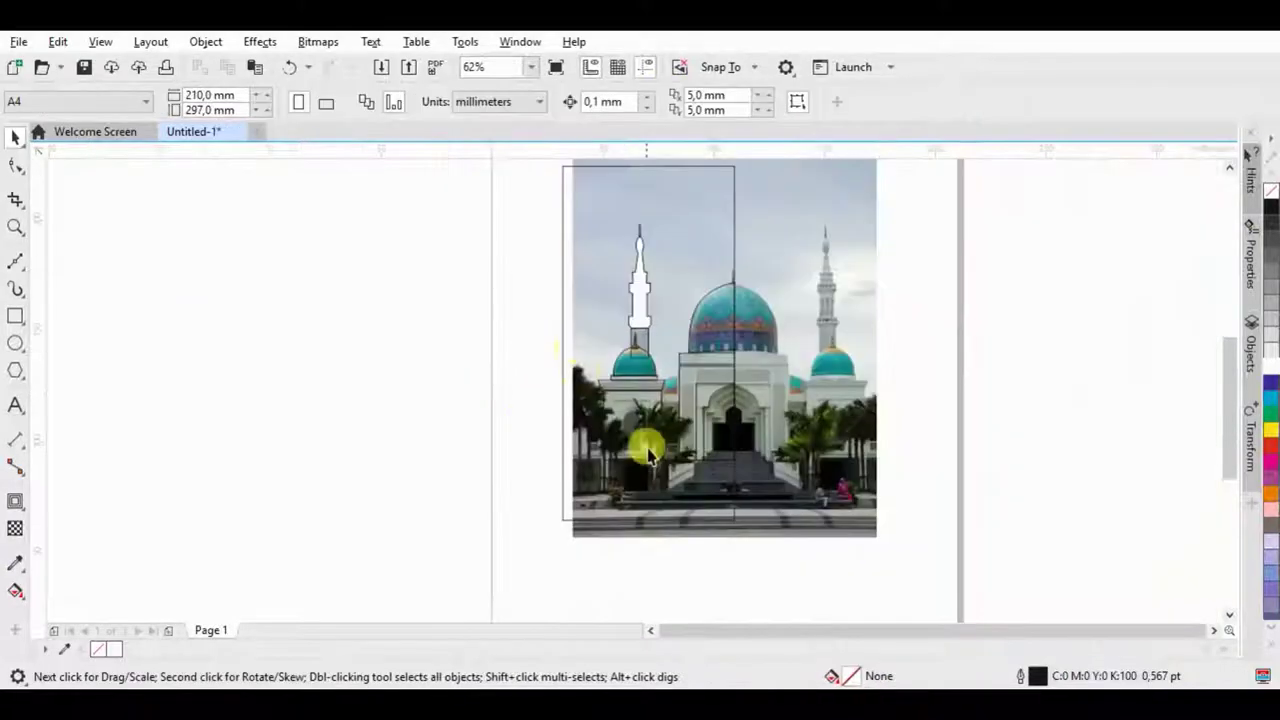
# Step: Undo the shaping command and clear the selection
pyautogui.scroll(2, 685, 365)
pyautogui.hotkey('ctrl', 'z')
pyautogui.scroll(-2, 700, 350)
pyautogui.click(769, 279)
pyautogui.scroll(2, 625, 290)
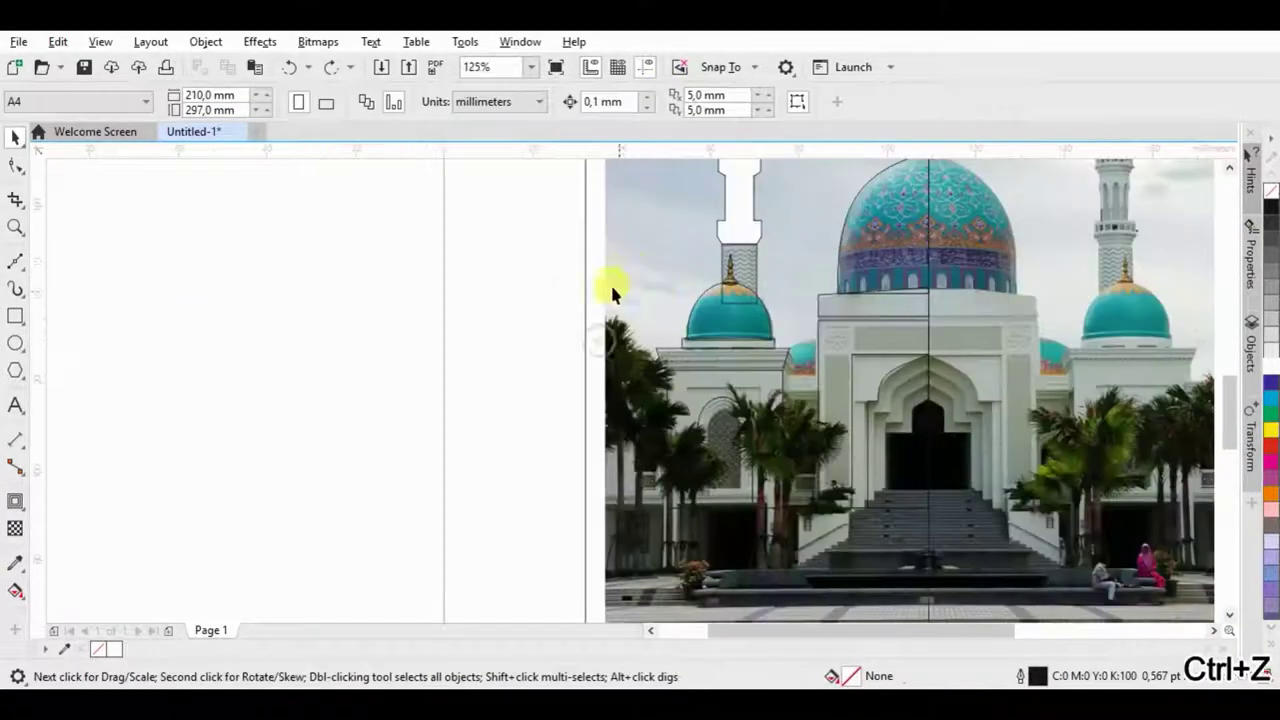
pyautogui.hotkey('ctrl', 'shift', 'z')
pyautogui.scroll(2, 533, 240)
# Step: Combine the four left-dome pieces into one curve and bring it to the front
pyautogui.click(549, 101)
pyautogui.moveTo(446, 246); pyautogui.dragTo(966, 505)
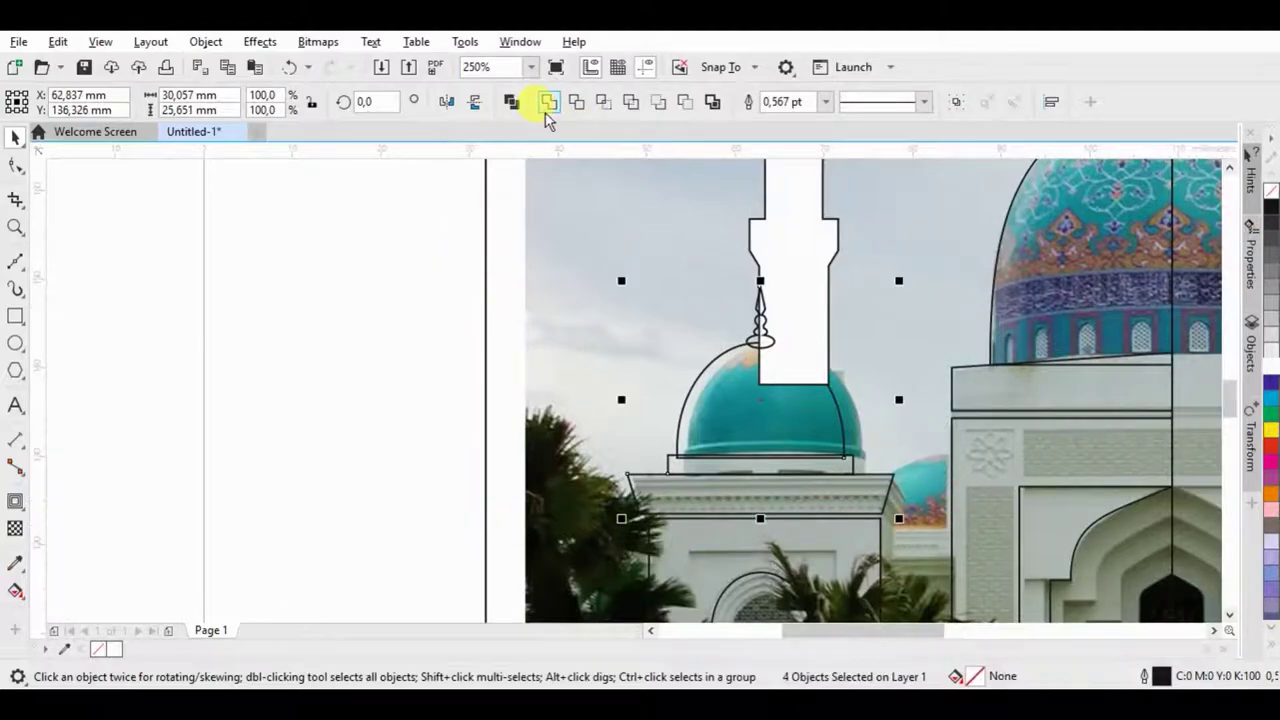
pyautogui.click(543, 101)
pyautogui.hotkey('ctrl', 'Home')
pyautogui.scroll(-2, 412, 365)
pyautogui.click(452, 390)
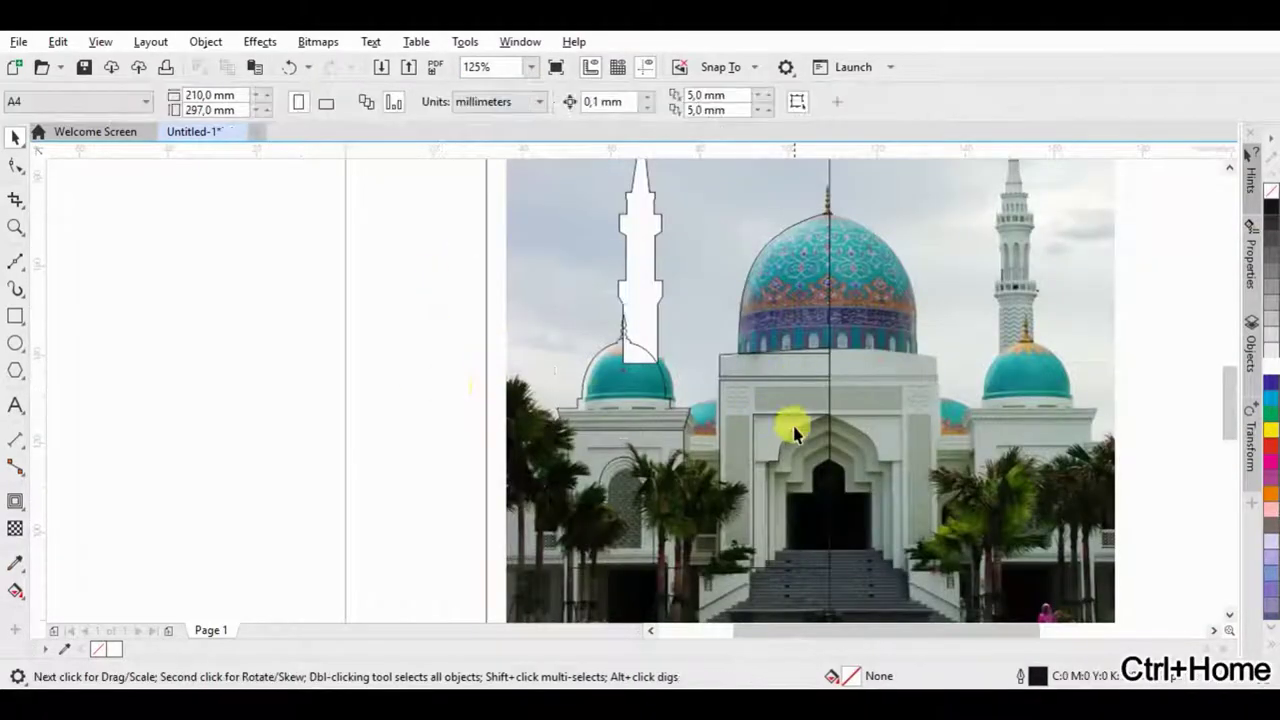
# Step: Move the tracing left off the mosque photo and select the small dome and body
pyautogui.click(826, 477)
pyautogui.scroll(-2, 863, 277)
pyautogui.scroll(-2, 700, 492)
pyautogui.press('Escape')
pyautogui.moveTo(700, 492); pyautogui.dragTo(531, 449)
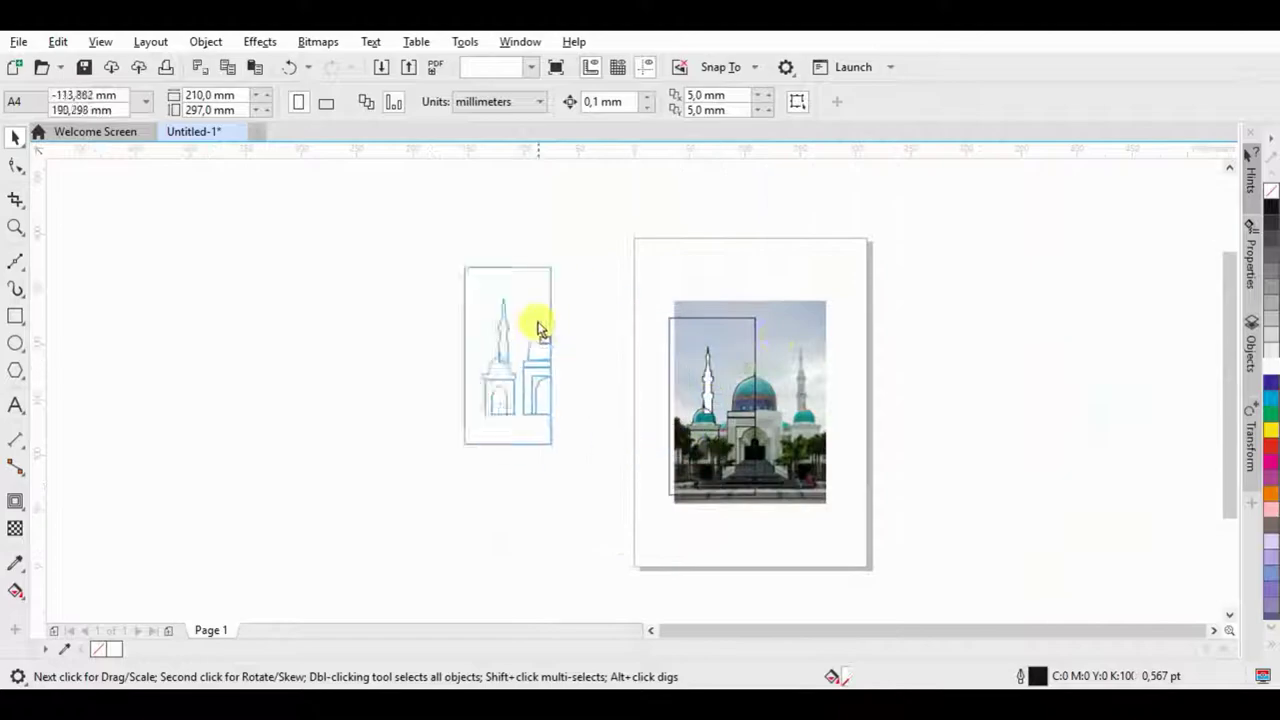
pyautogui.scroll(2, 592, 359)
pyautogui.scroll(2, 463, 380)
pyautogui.click(257, 351)
pyautogui.click(1270, 398)
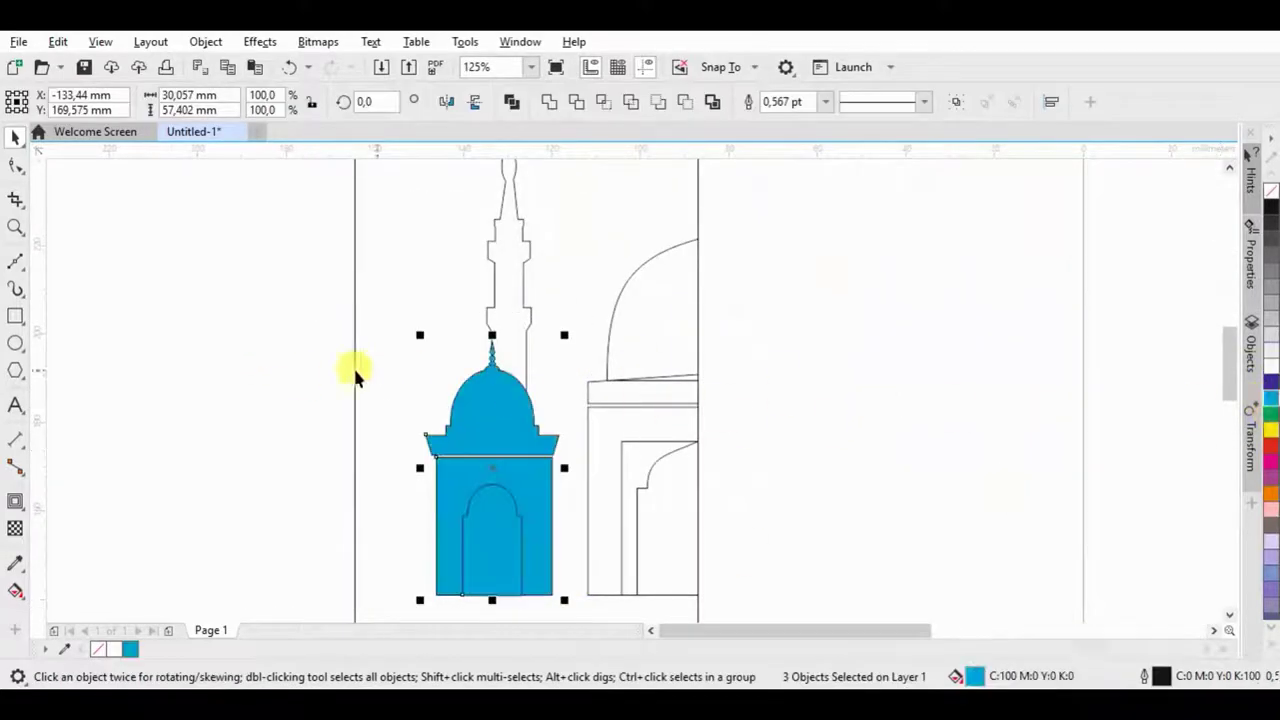
# Step: Fill the selected shapes blue and make the dome slightly shorter
pyautogui.click(352, 371)
pyautogui.scroll(2, 440, 430)
pyautogui.click(534, 449)
pyautogui.moveTo(540, 246); pyautogui.dragTo(575, 260)
pyautogui.scroll(1, 415, 573)
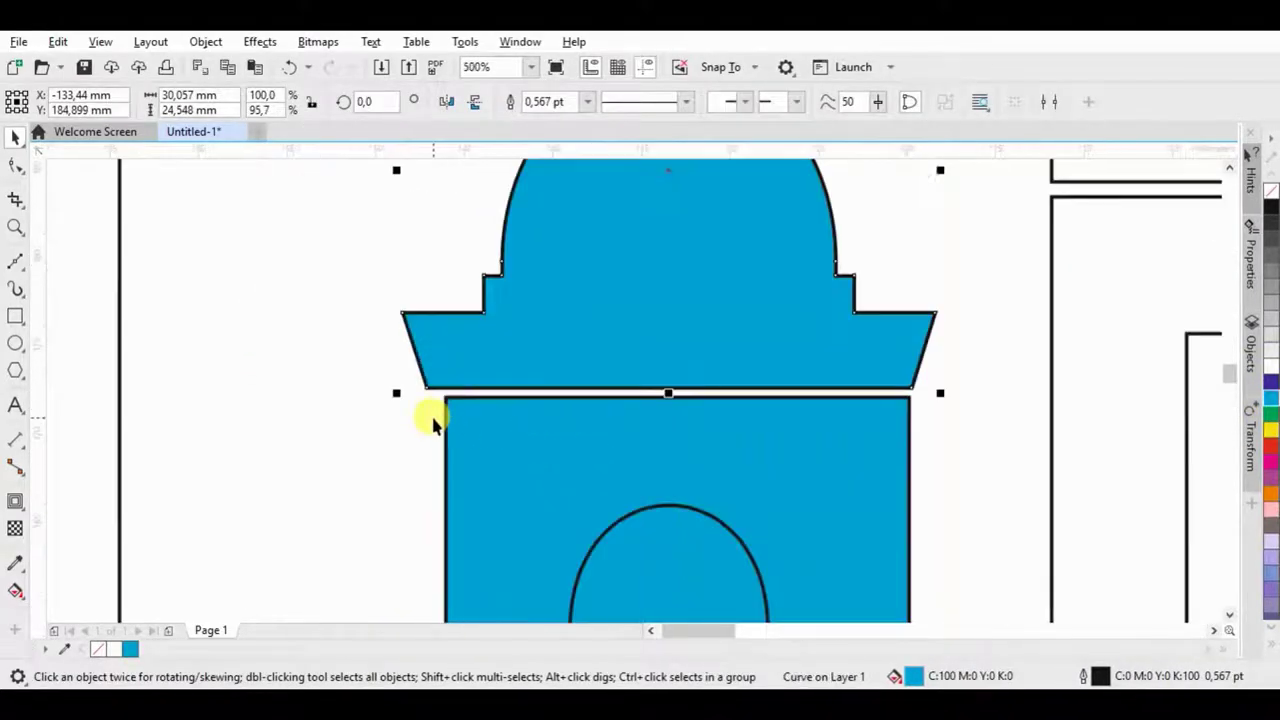
pyautogui.moveTo(447, 394); pyautogui.dragTo(451, 394)
pyautogui.scroll(-2, 451, 394)
# Step: Try welding the dome and body together, then undo the weld
pyautogui.keyDown('shift'); pyautogui.click(660, 400); pyautogui.keyUp('shift')
pyautogui.click(506, 100)
pyautogui.scroll(-1, 614, 366)
pyautogui.hotkey('ctrl', 'z')
pyautogui.scroll(1, 580, 294)
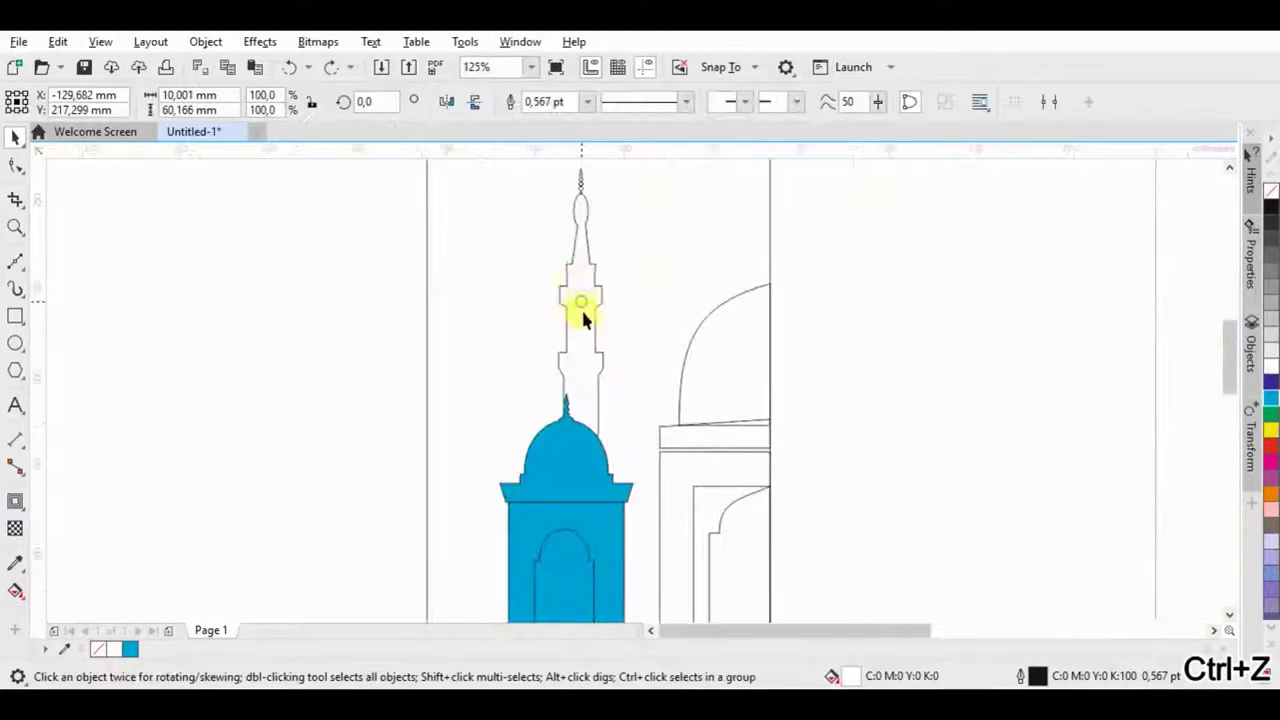
pyautogui.scroll(-1, 460, 433)
pyautogui.scroll(2, 637, 334)
# Step: Give the dome a thick outward contour, break it apart, and weld it into the dome
pyautogui.click(575, 360)
pyautogui.click(15, 500)
pyautogui.moveTo(578, 360); pyautogui.dragTo(611, 337)
pyautogui.hotkey('ctrl', 'k')
pyautogui.click(15, 135)
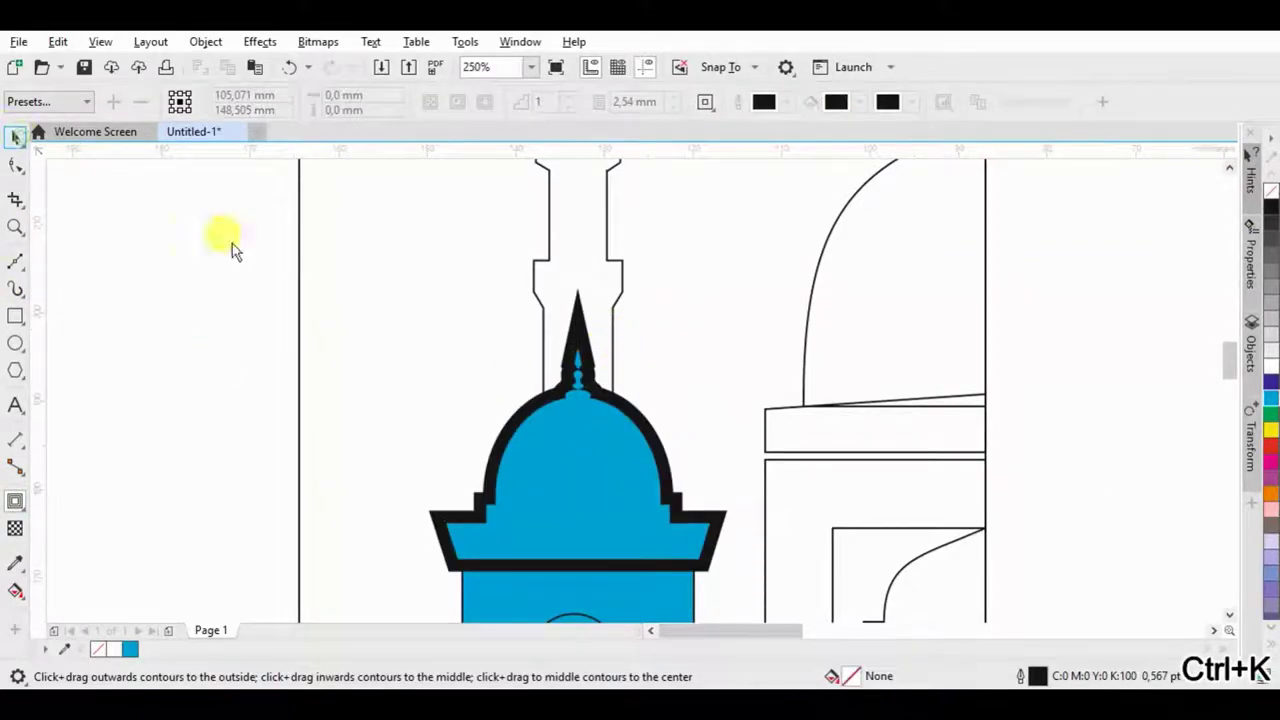
pyautogui.click(686, 104)
pyautogui.scroll(-1, 670, 334)
pyautogui.scroll(2, 437, 370)
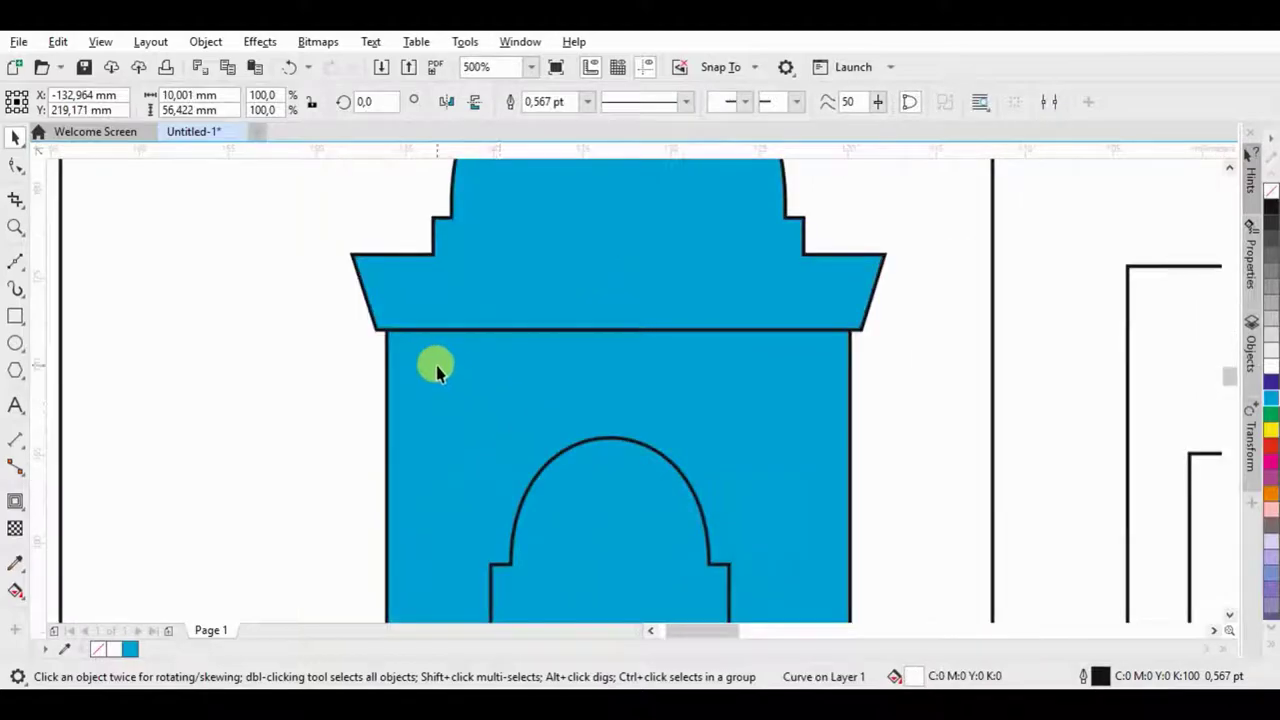
# Step: Draw a thin rectangular strip beneath the dome's base
pyautogui.press('F6')
pyautogui.moveTo(377, 333); pyautogui.dragTo(822, 352)
pyautogui.press('space')
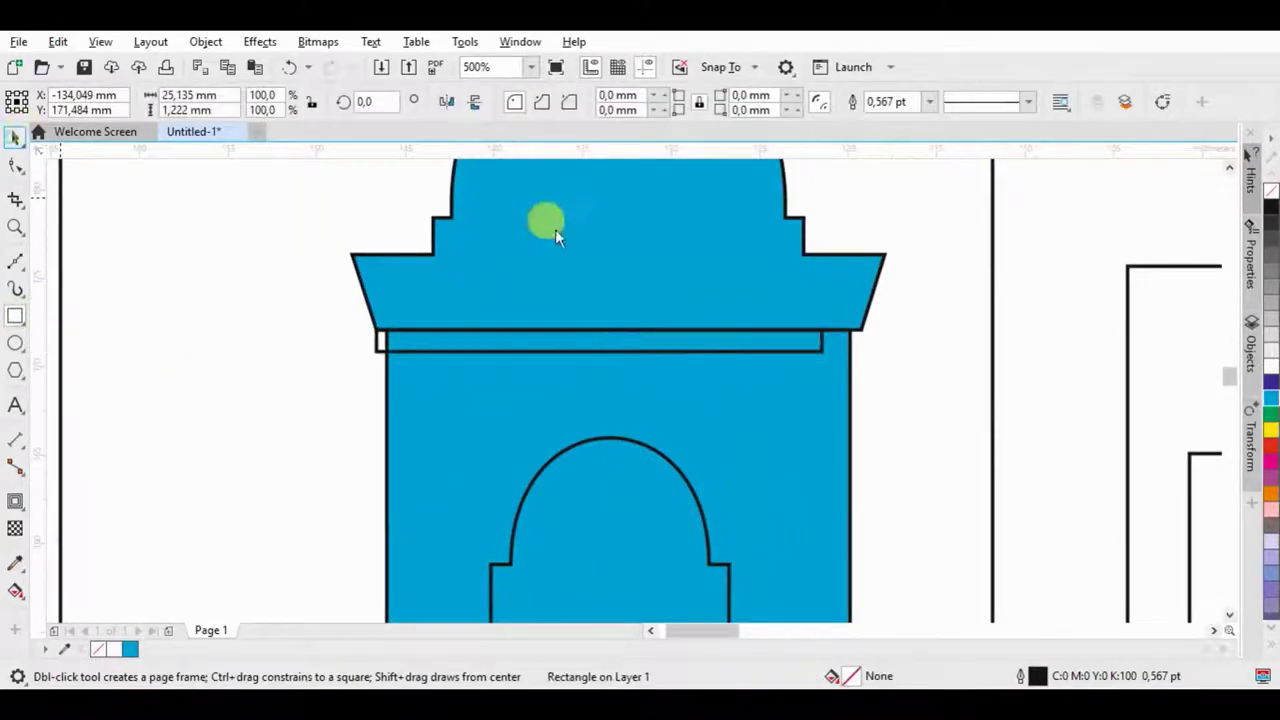
# Step: Weld the thin strip into the dome
pyautogui.keyDown('shift'); pyautogui.click(471, 209); pyautogui.keyUp('shift')
pyautogui.click(686, 104)
pyautogui.scroll(-2, 594, 394)
pyautogui.scroll(2, 705, 345)
# Step: Cut the arch out of the blue body and nudge its bottom nodes upward
pyautogui.keyDown('shift'); pyautogui.click(705, 345); pyautogui.keyUp('shift')
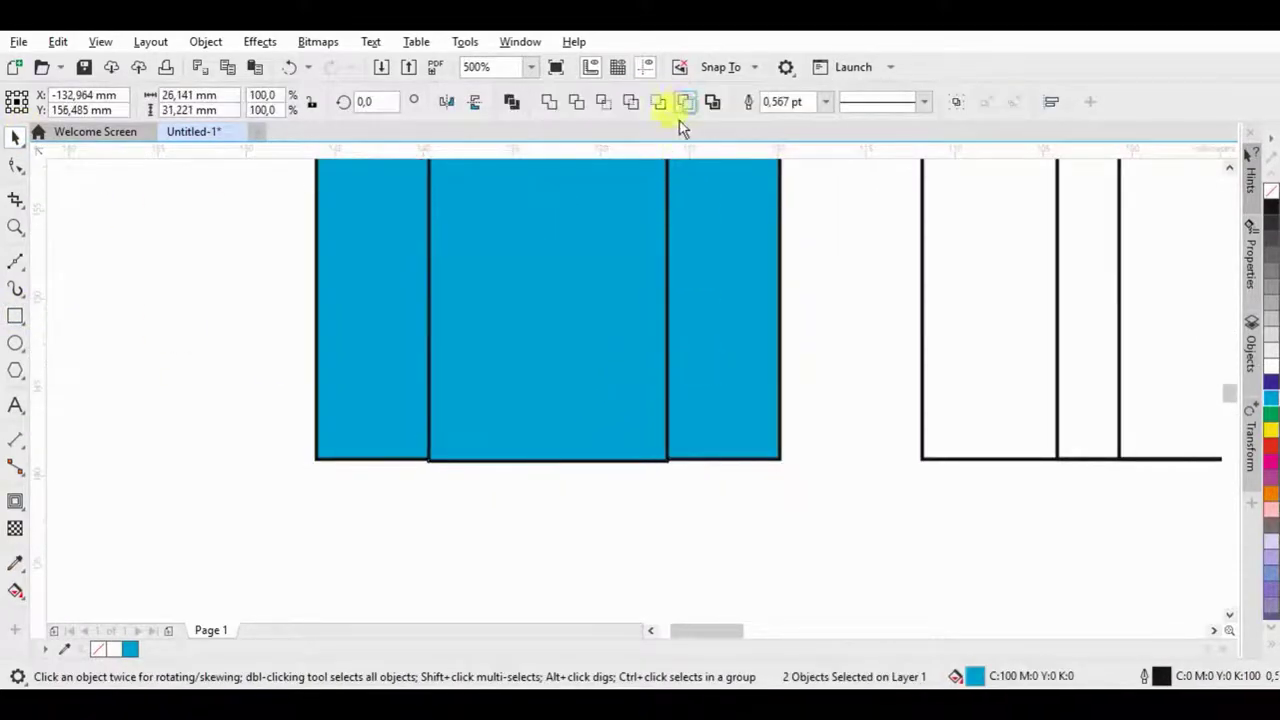
pyautogui.click(685, 103)
pyautogui.scroll(-3, 260, 349)
pyautogui.scroll(1, 500, 451)
pyautogui.press('F10')
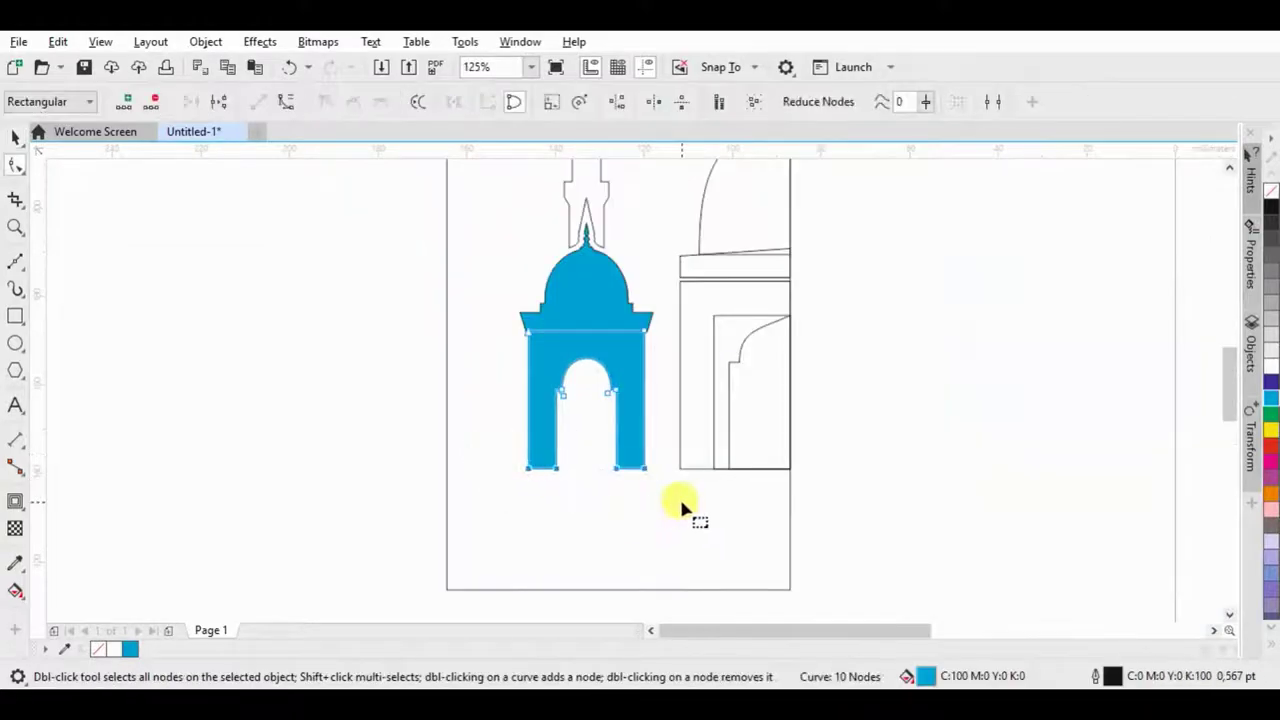
pyautogui.hotkey('shift', 'Up')
pyautogui.click(15, 137)
# Step: Move the arched body up to sit just beneath the dome
pyautogui.click(608, 284)
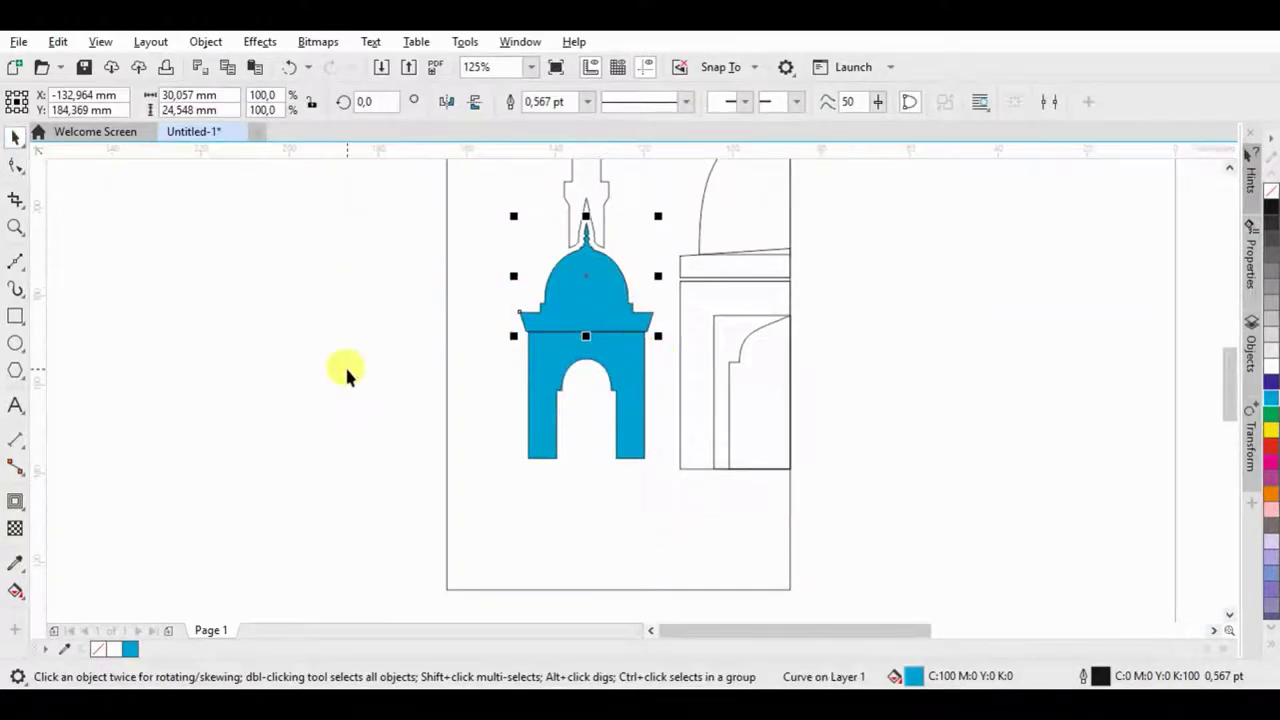
pyautogui.click(634, 365)
pyautogui.keyDown('shift'); pyautogui.click(737, 437); pyautogui.keyUp('shift')
pyautogui.press('Escape')
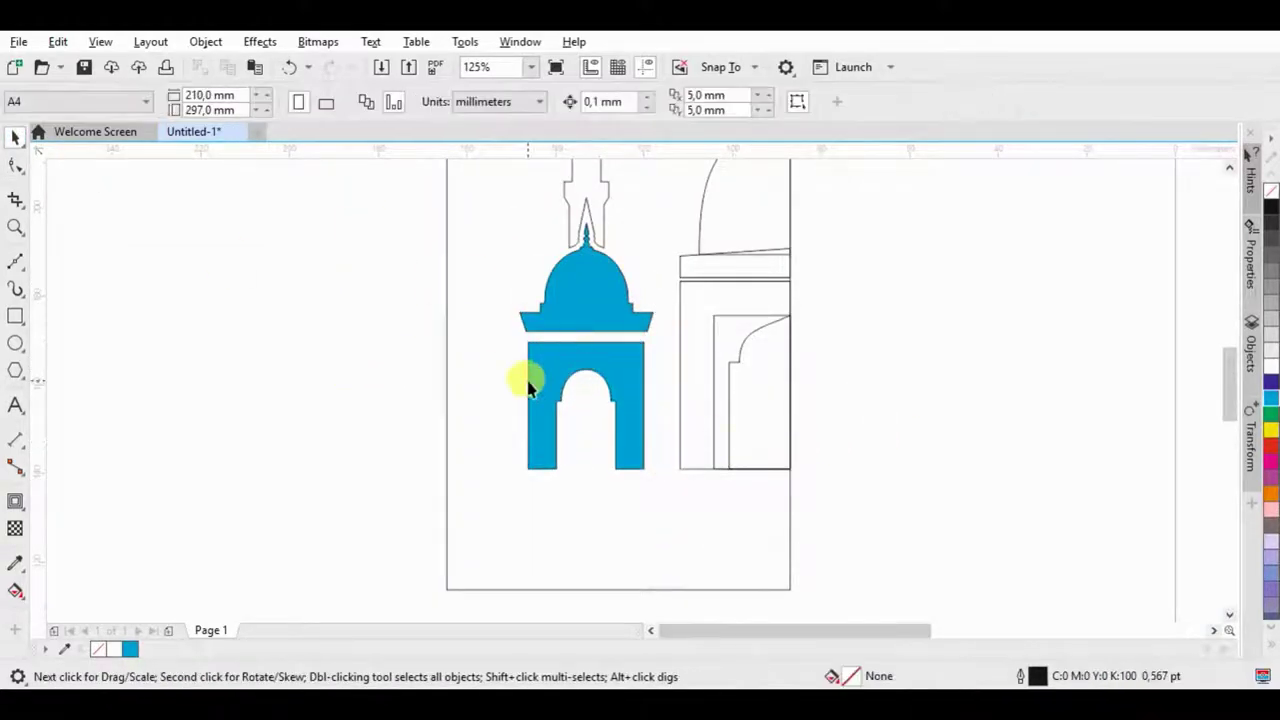
pyautogui.scroll(2, 534, 371)
pyautogui.click(509, 380)
pyautogui.moveTo(509, 380); pyautogui.dragTo(510, 367)
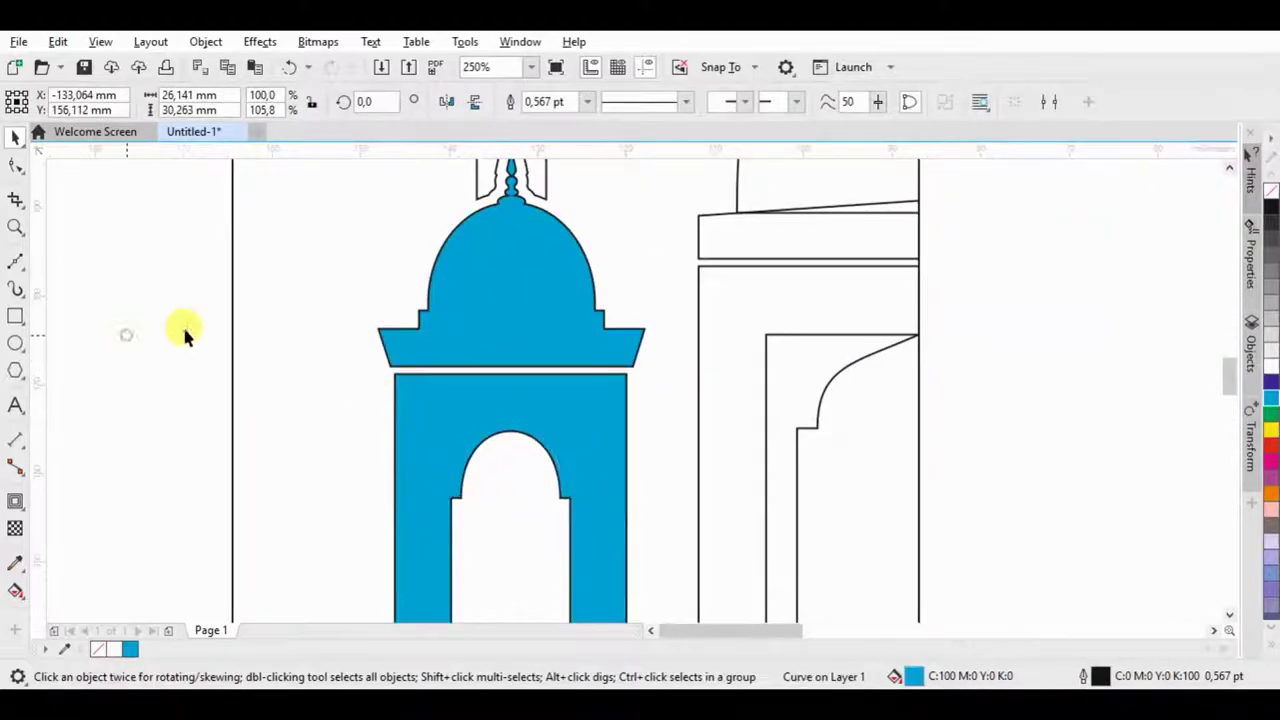
pyautogui.scroll(-2, 183, 327)
# Step: Fill the minaret, dome and remaining mosque parts solid black
pyautogui.moveTo(306, 580)
pyautogui.mouseDown()
pyautogui.moveTo(707, 200)
pyautogui.moveTo(709, 178)
pyautogui.mouseUp()
pyautogui.click(1270, 206)
pyautogui.scroll(-2, 411, 354)
pyautogui.moveTo(697, 279); pyautogui.dragTo(540, 536)
pyautogui.click(1270, 206)
# Step: Combine two lower dome-body pieces into one curve filled light grey
pyautogui.moveTo(690, 562); pyautogui.dragTo(557, 409)
pyautogui.click(685, 101)
pyautogui.hotkey('ctrl', 'z')
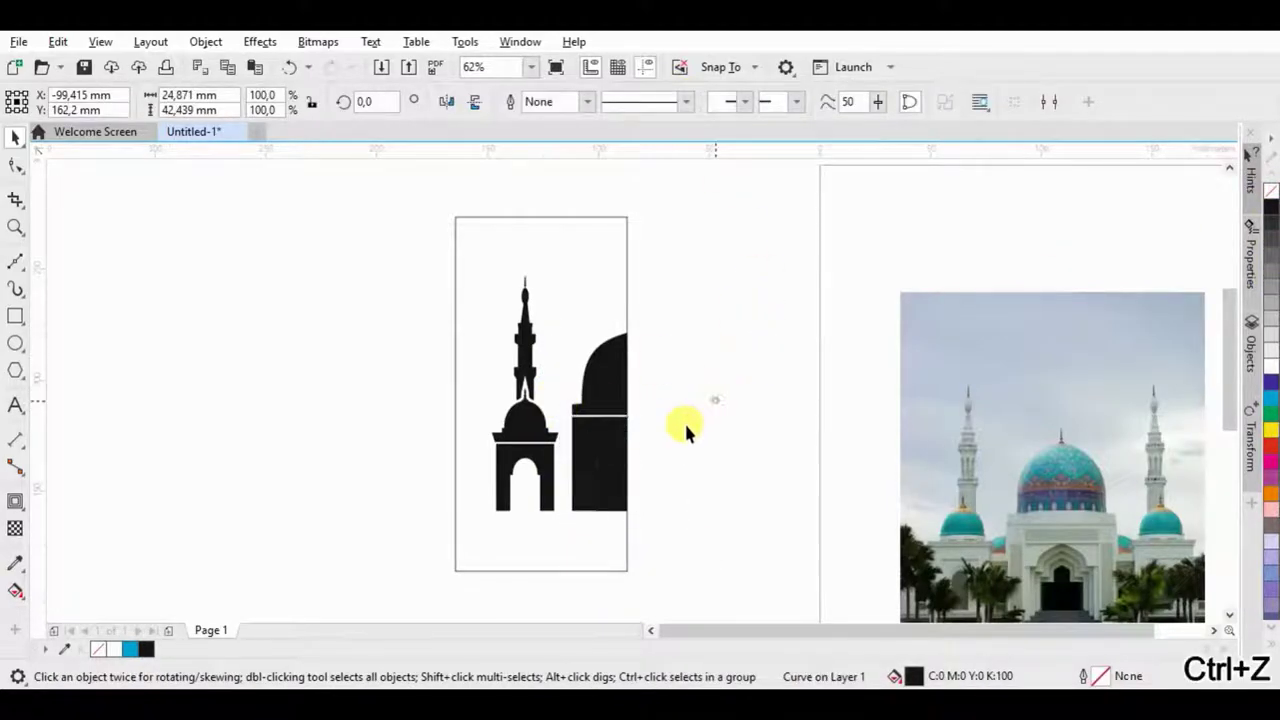
pyautogui.scroll(2, 684, 421)
pyautogui.keyDown('shift'); pyautogui.click(606, 417); pyautogui.keyUp('shift')
pyautogui.click(712, 101)
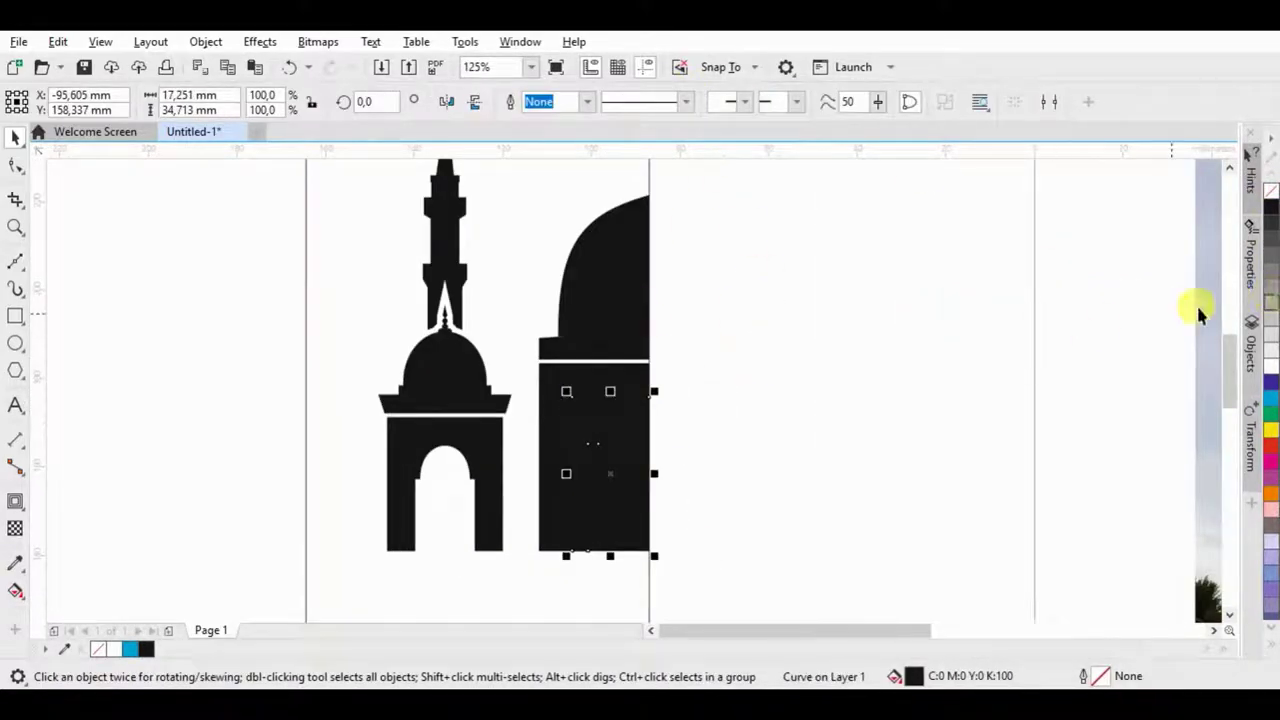
pyautogui.click(1270, 302)
pyautogui.click(886, 414)
# Step: Convert the big dome's lower rectangle to curves and reshape it into a top bar and post
pyautogui.click(603, 388)
pyautogui.hotkey('ctrl', 'q')
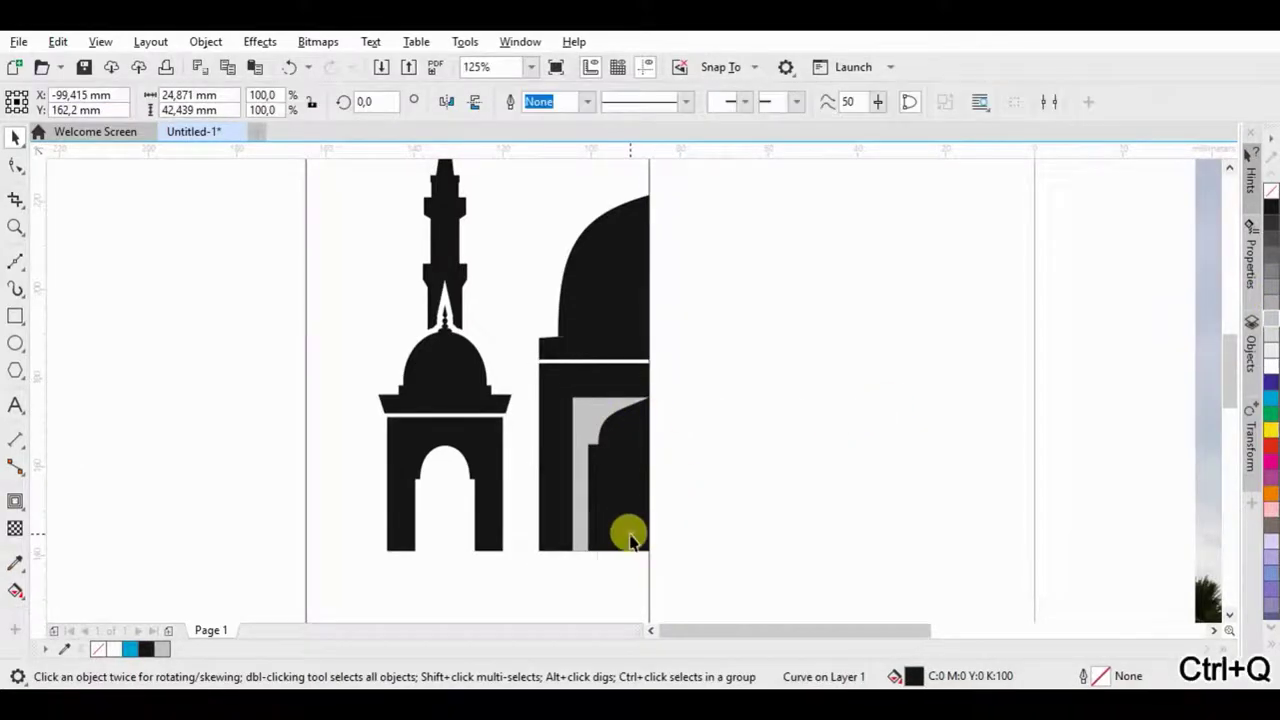
pyautogui.press('F10')
pyautogui.moveTo(648, 550); pyautogui.dragTo(580, 552)
pyautogui.doubleClick(628, 425)
pyautogui.moveTo(628, 425); pyautogui.dragTo(651, 400)
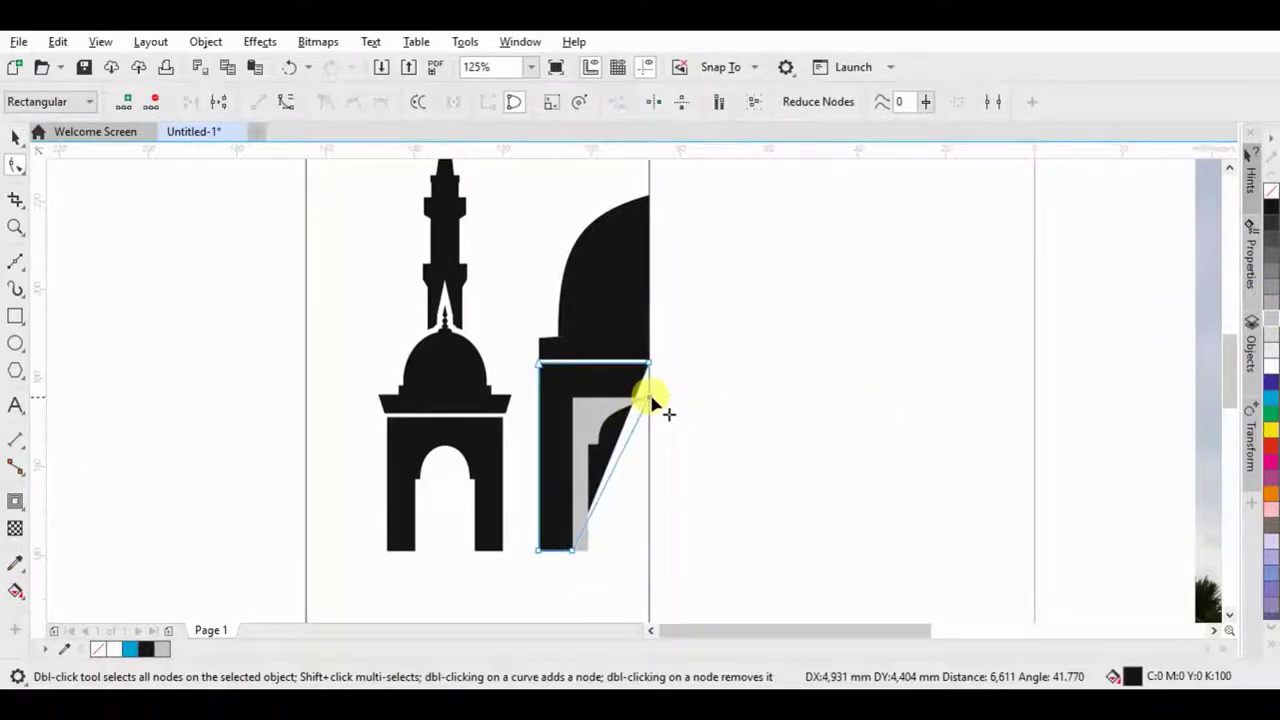
pyautogui.doubleClick(621, 463)
pyautogui.moveTo(621, 463); pyautogui.dragTo(572, 403)
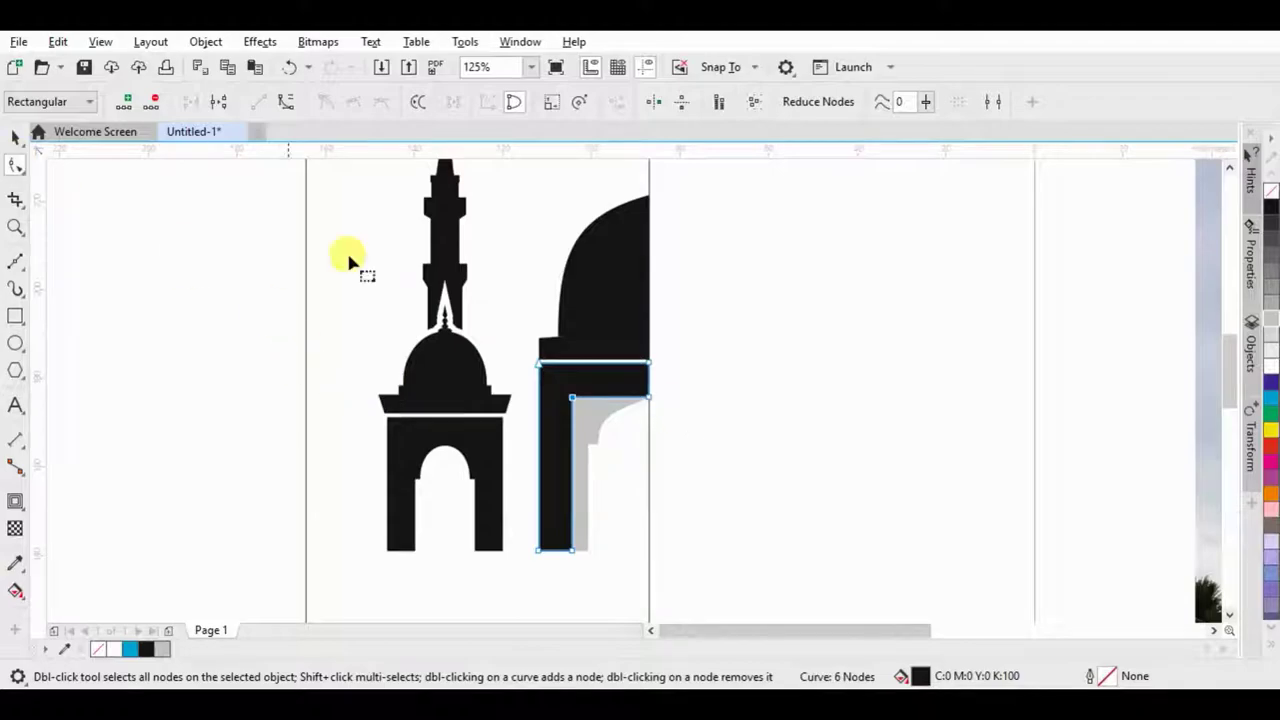
# Step: Nudge the right shape's corner nodes up and to the left
pyautogui.scroll(4, 674, 404)
pyautogui.moveTo(651, 354); pyautogui.dragTo(197, 397)
pyautogui.press('Up')
pyautogui.press('Up')
pyautogui.press('Up')
pyautogui.scroll(-4, 457, 229)
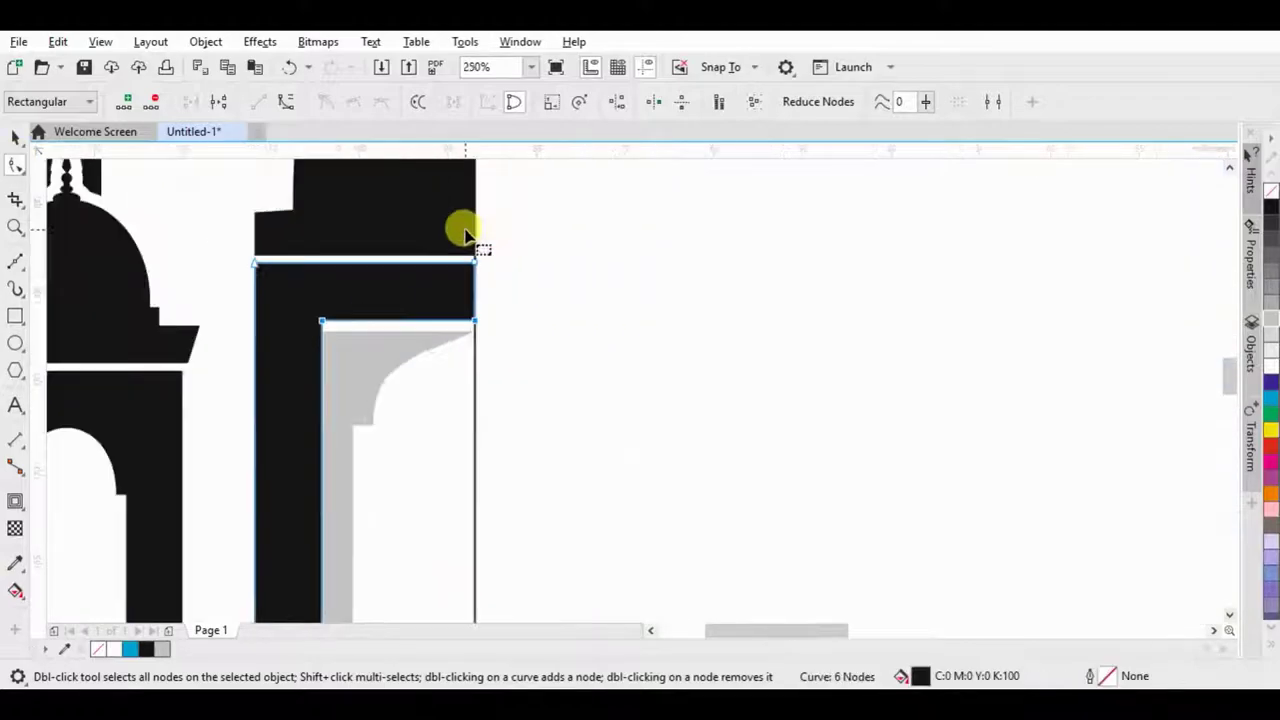
pyautogui.press('Left')
pyautogui.press('Left')
pyautogui.press('Left')
pyautogui.press('Left')
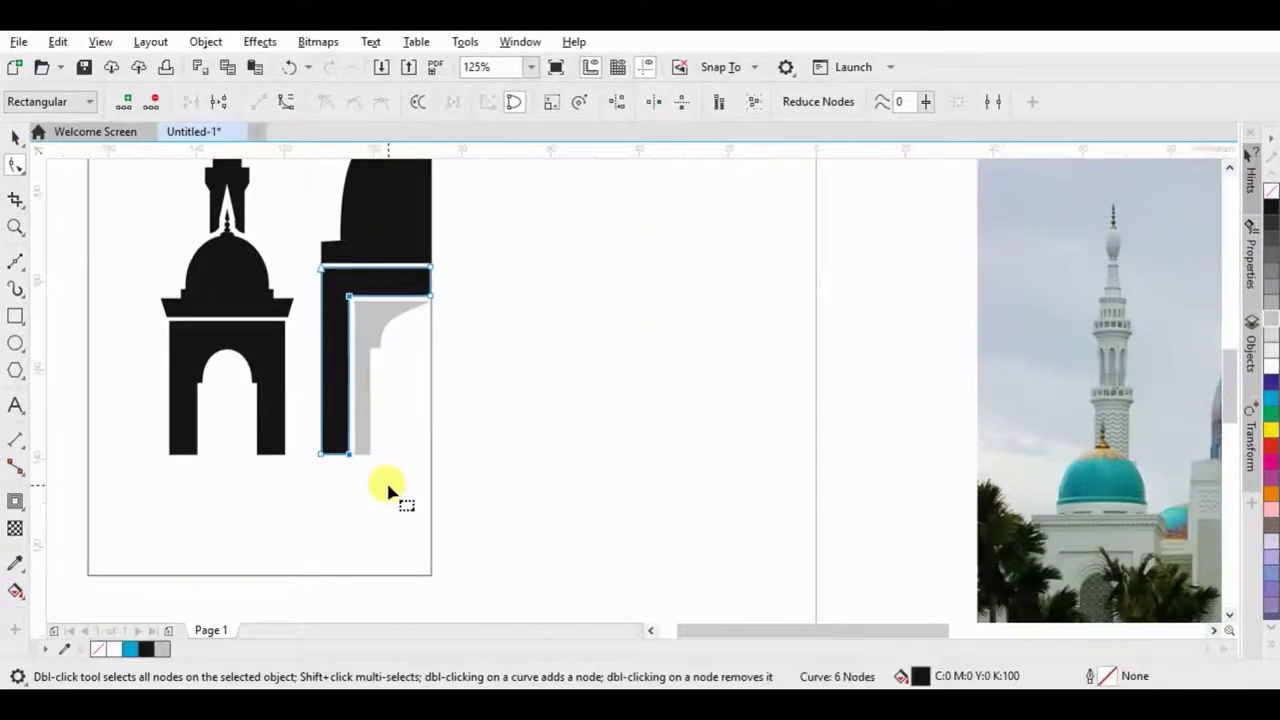
# Step: Select the gate's top black block to check its gap above the band
pyautogui.click(15, 138)
pyautogui.scroll(2, 376, 270)
pyautogui.scroll(2, 380, 300)
pyautogui.click(382, 358)
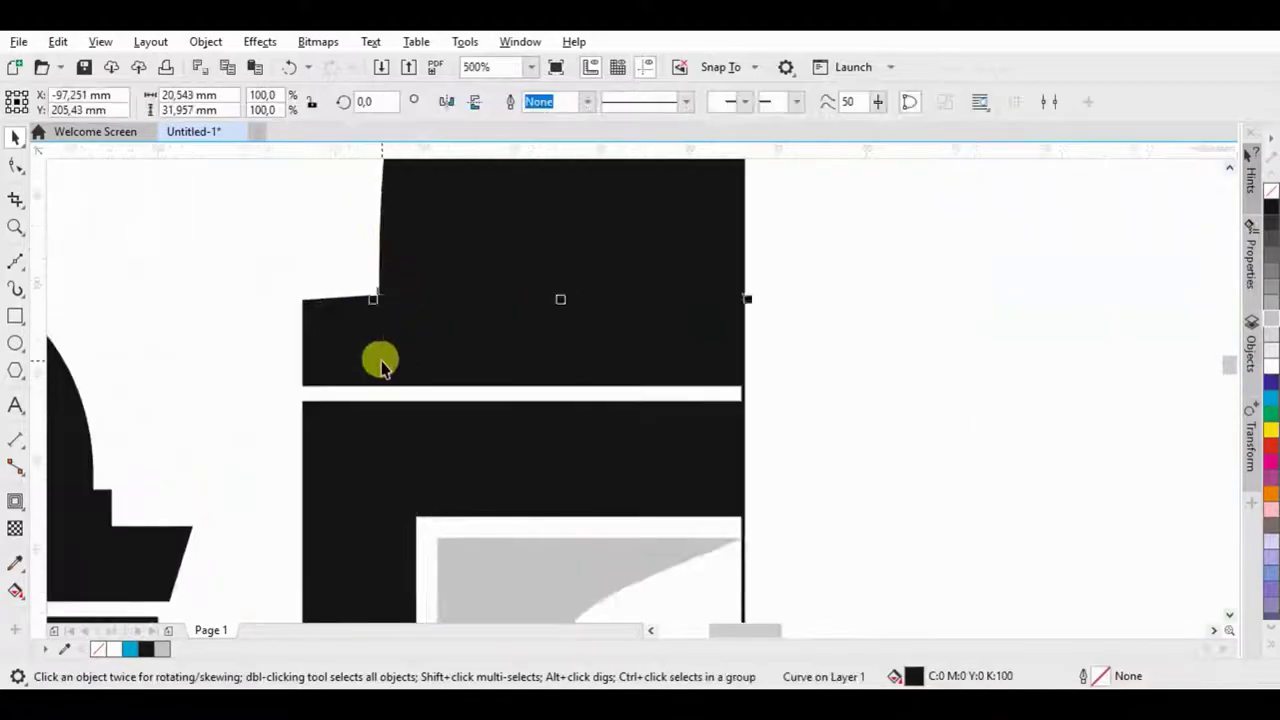
pyautogui.keyDown('shift'); pyautogui.click(541, 177); pyautogui.keyUp('shift')
pyautogui.click(894, 271)
pyautogui.scroll(-6, 894, 271)
# Step: Duplicate the half mosque, mirror the copy horizontally, and align the dome halves
pyautogui.click(543, 255)
pyautogui.moveTo(626, 497); pyautogui.dragTo(360, 180)
pyautogui.moveTo(470, 360); pyautogui.dragTo(355, 360)
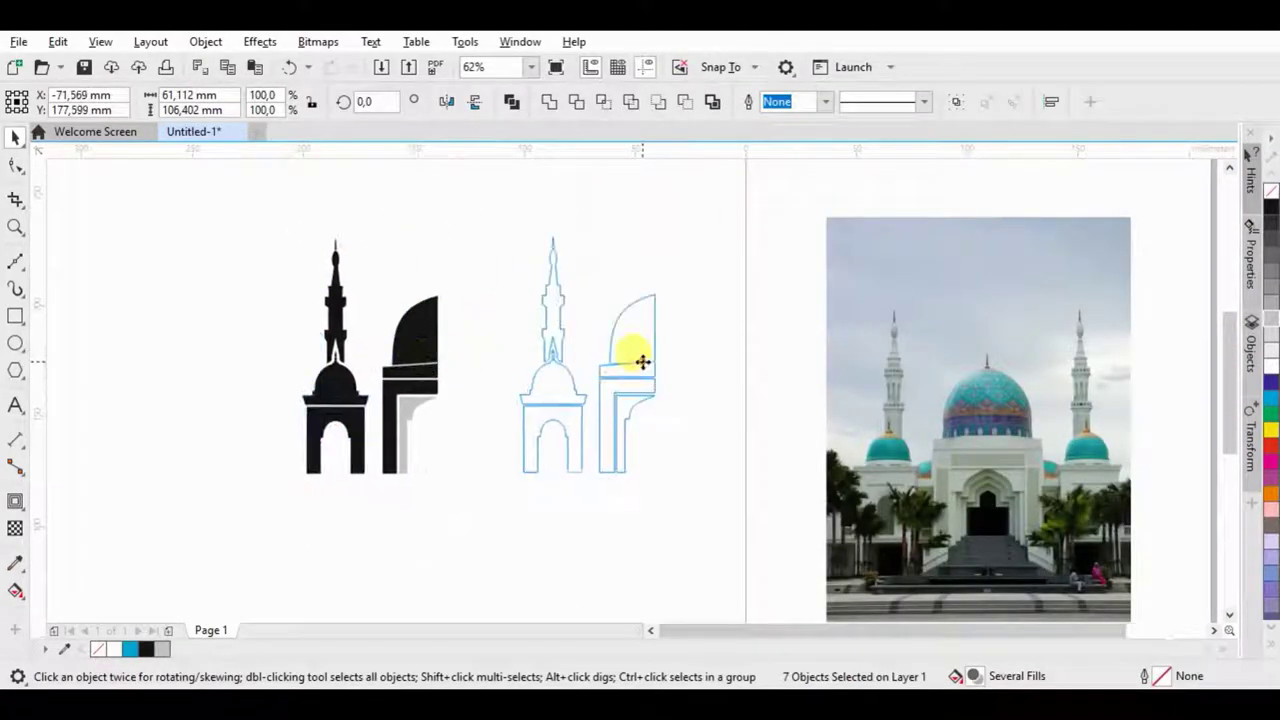
pyautogui.moveTo(541, 360); pyautogui.dragTo(643, 360)
pyautogui.click(446, 101)
pyautogui.moveTo(503, 286); pyautogui.dragTo(429, 280)
# Step: Weld the two dome halves together and stretch the band beneath the dome wider
pyautogui.scroll(2, 434, 314)
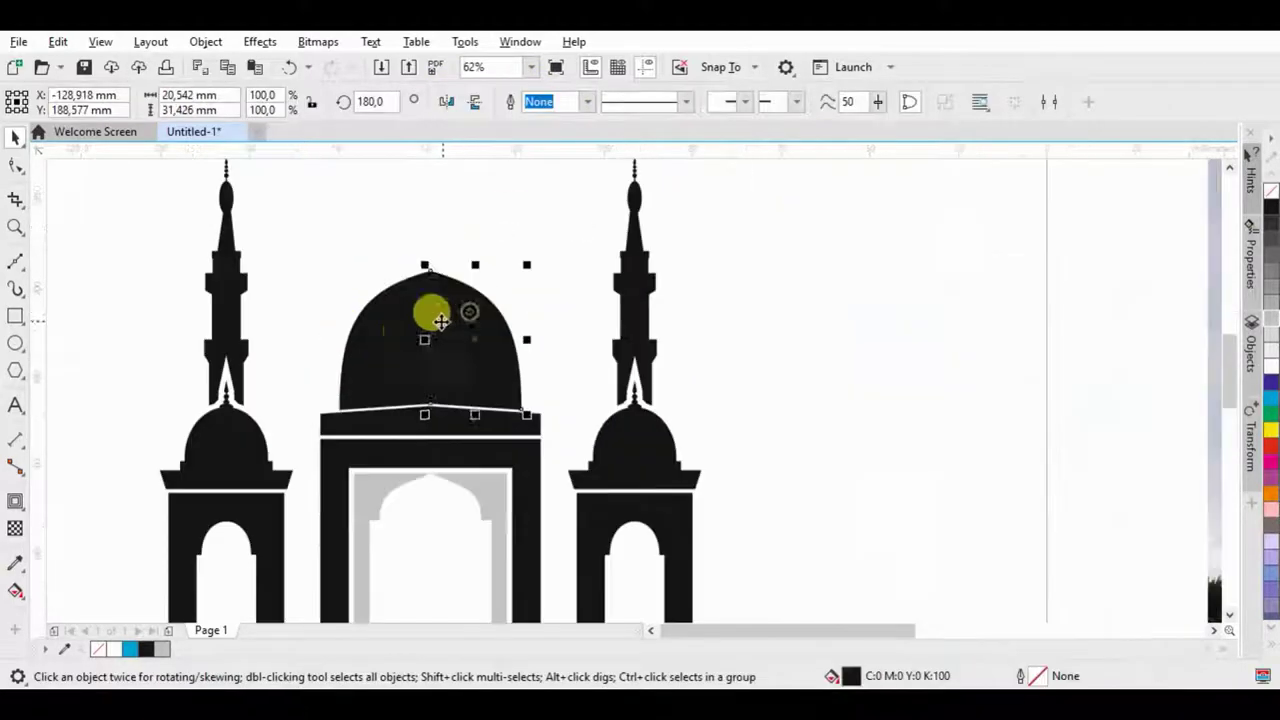
pyautogui.click(551, 105)
pyautogui.click(360, 423)
pyautogui.keyDown('shift'); pyautogui.click(537, 343); pyautogui.keyUp('shift')
pyautogui.click(509, 417)
pyautogui.scroll(2, 509, 417)
pyautogui.moveTo(538, 424)
pyautogui.mouseDown()
pyautogui.moveTo(555, 410)
pyautogui.moveTo(529, 414)
pyautogui.mouseUp()
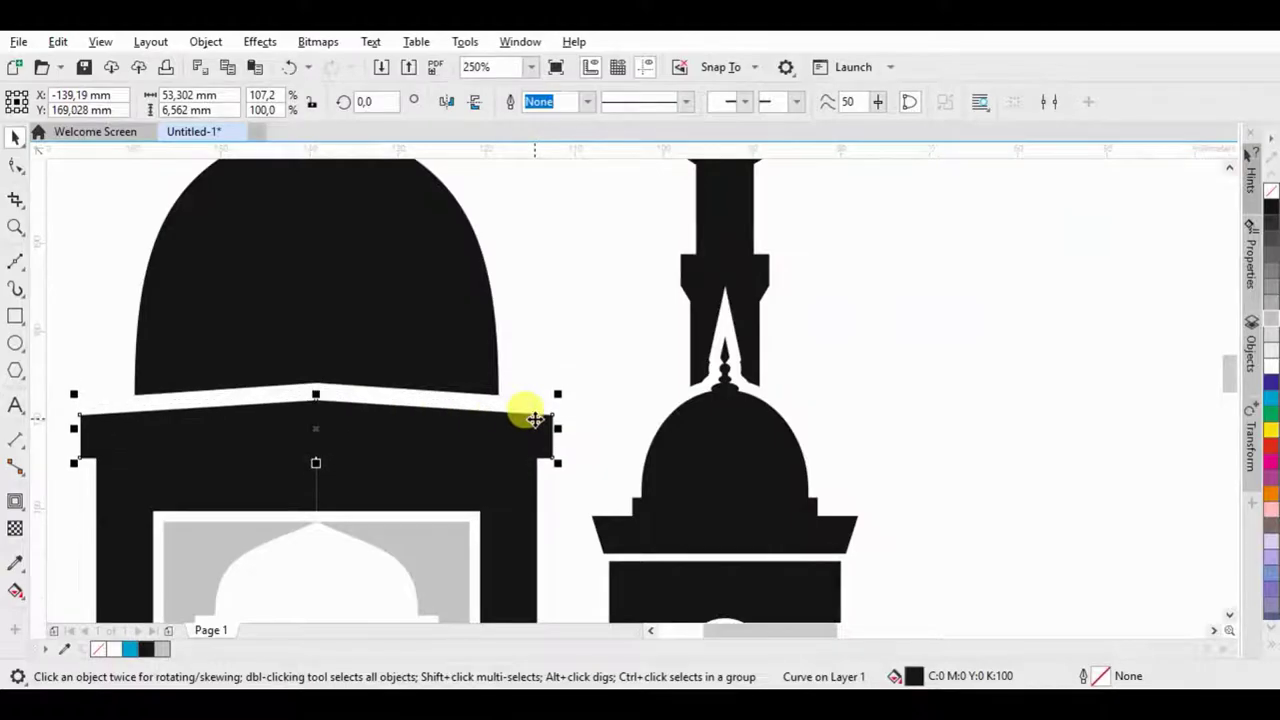
pyautogui.scroll(-2, 529, 414)
pyautogui.scroll(-2, 481, 303)
# Step: Weld the gate and its band into a single shape
pyautogui.keyDown('shift'); pyautogui.click(570, 268); pyautogui.keyUp('shift')
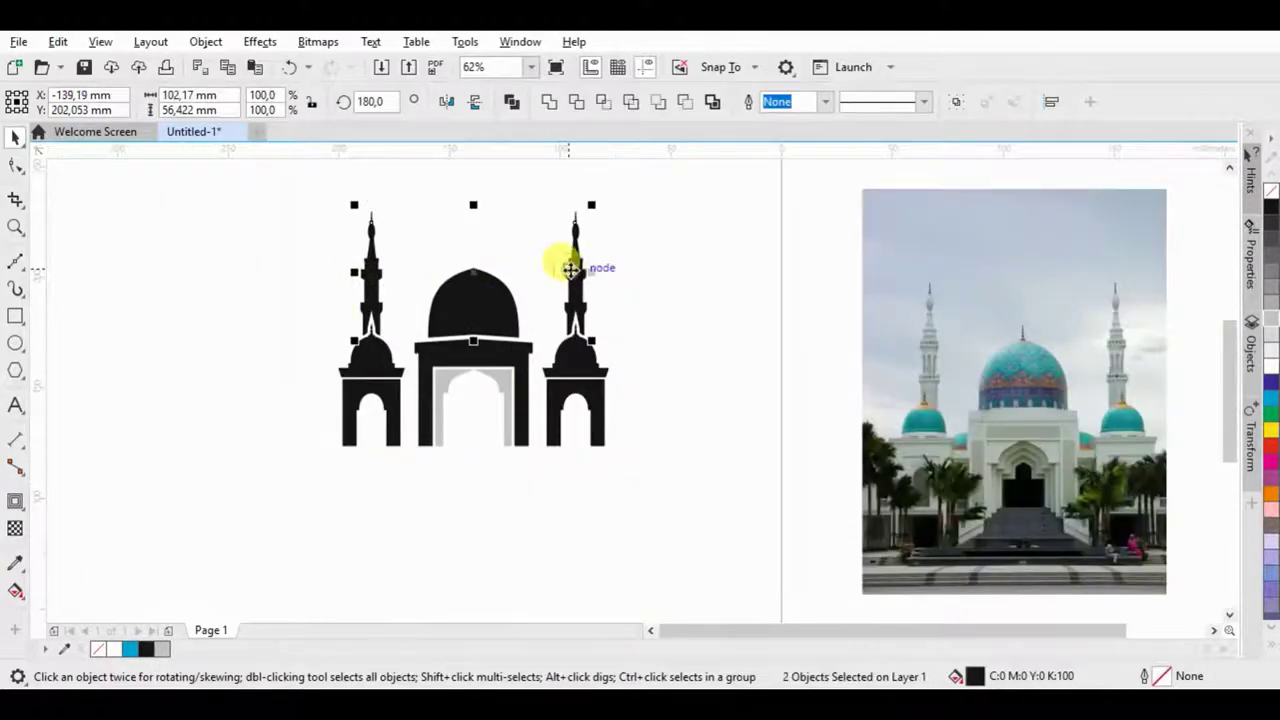
pyautogui.scroll(2, 533, 447)
pyautogui.click(471, 309)
pyautogui.keyDown('shift'); pyautogui.click(383, 309); pyautogui.keyUp('shift')
pyautogui.click(549, 101)
pyautogui.click(594, 255)
pyautogui.scroll(-2, 525, 400)
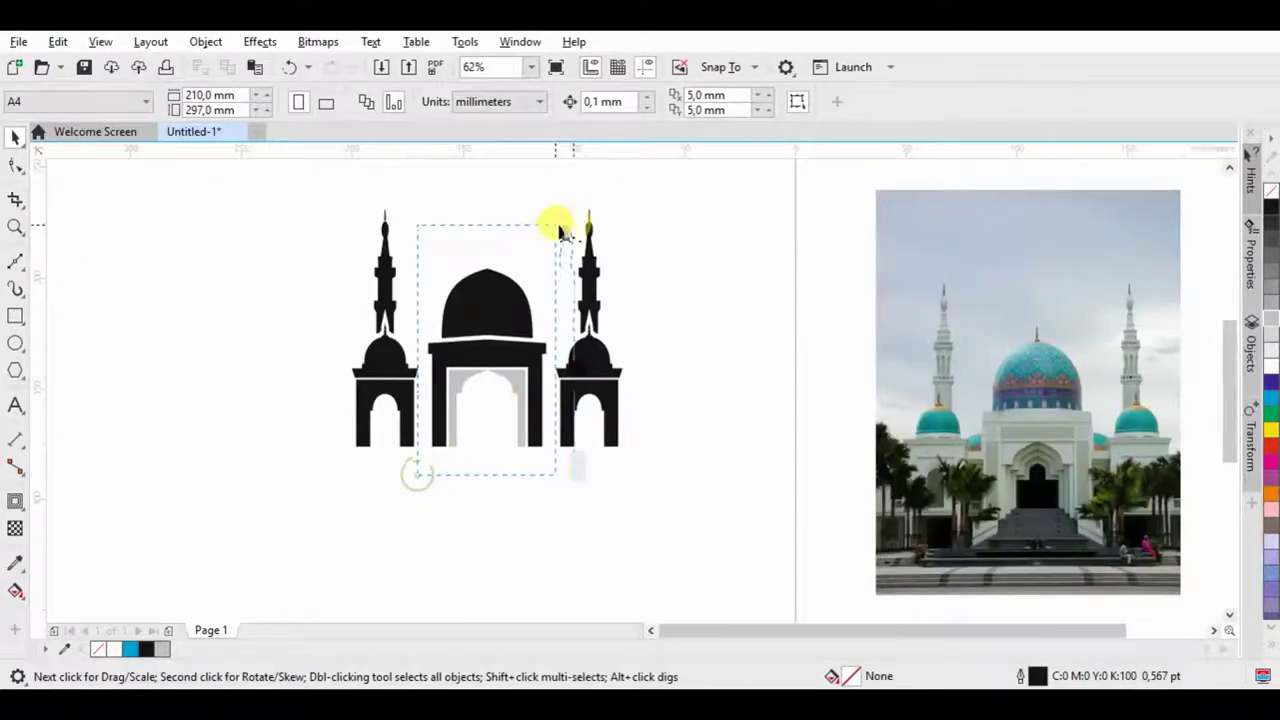
# Step: Undo the last change and reselect the mosque parts
pyautogui.moveTo(560, 230); pyautogui.dragTo(558, 229)
pyautogui.scroll(2, 529, 446)
pyautogui.hotkey('ctrl', 'z')
pyautogui.hotkey('ctrl', 'z')
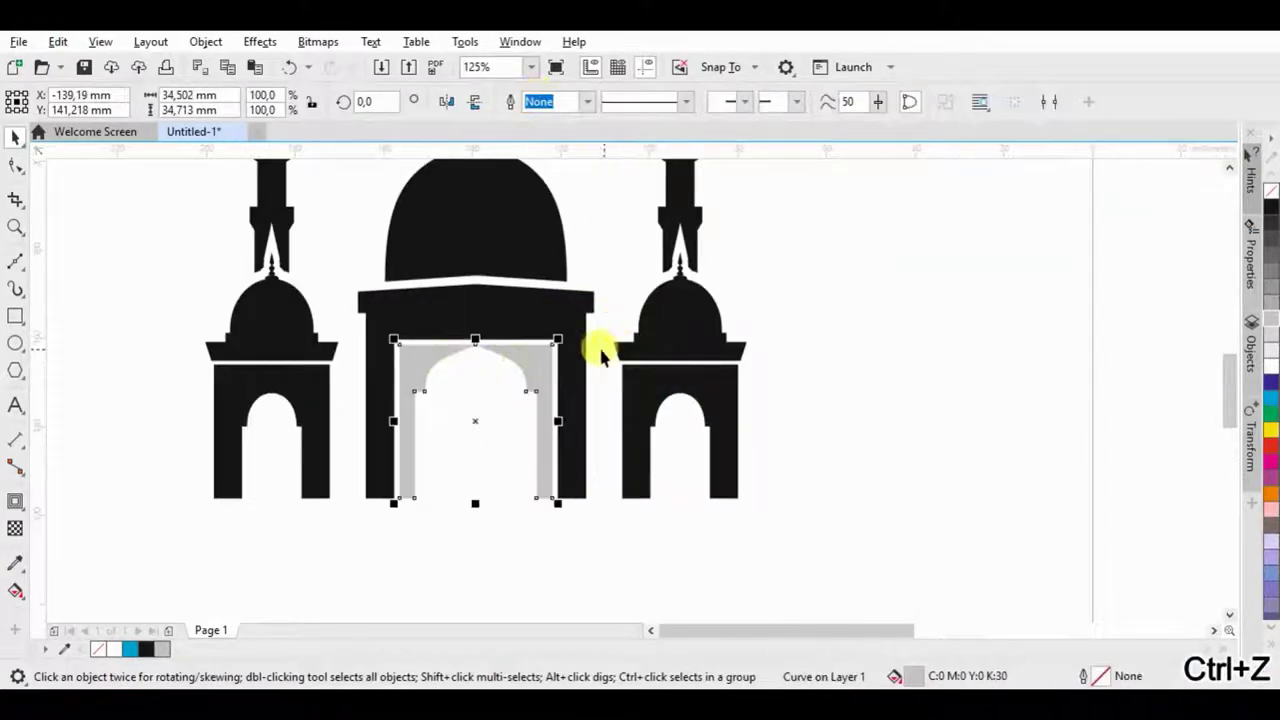
pyautogui.scroll(-2, 600, 355)
pyautogui.click(466, 491)
pyautogui.moveTo(343, 489); pyautogui.dragTo(700, 195)
# Step: Place an enlarged copy of the right minaret's spire on top of the dome
pyautogui.click(774, 366)
pyautogui.scroll(2, 634, 240)
pyautogui.click(634, 240)
pyautogui.moveTo(623, 234)
pyautogui.mouseDown()
pyautogui.moveTo(476, 262)
pyautogui.moveTo(451, 343)
pyautogui.moveTo(728, 614)
pyautogui.mouseUp()
pyautogui.scroll(2, 437, 286)
pyautogui.scroll(-2, 463, 314)
pyautogui.press('F6')
pyautogui.scroll(-2, 620, 280)
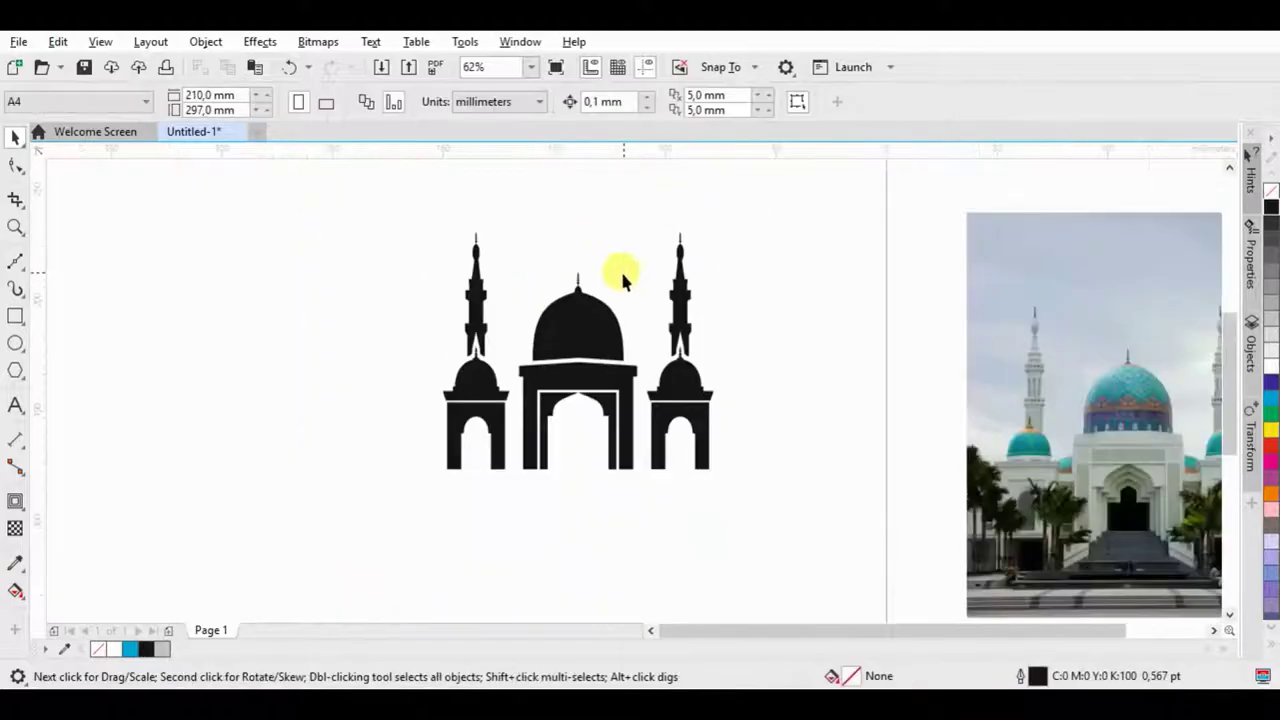
# Step: Add colours sampled from the mosque reference photo to the document palette
pyautogui.hscroll(3, 223, 357)
pyautogui.click(634, 331)
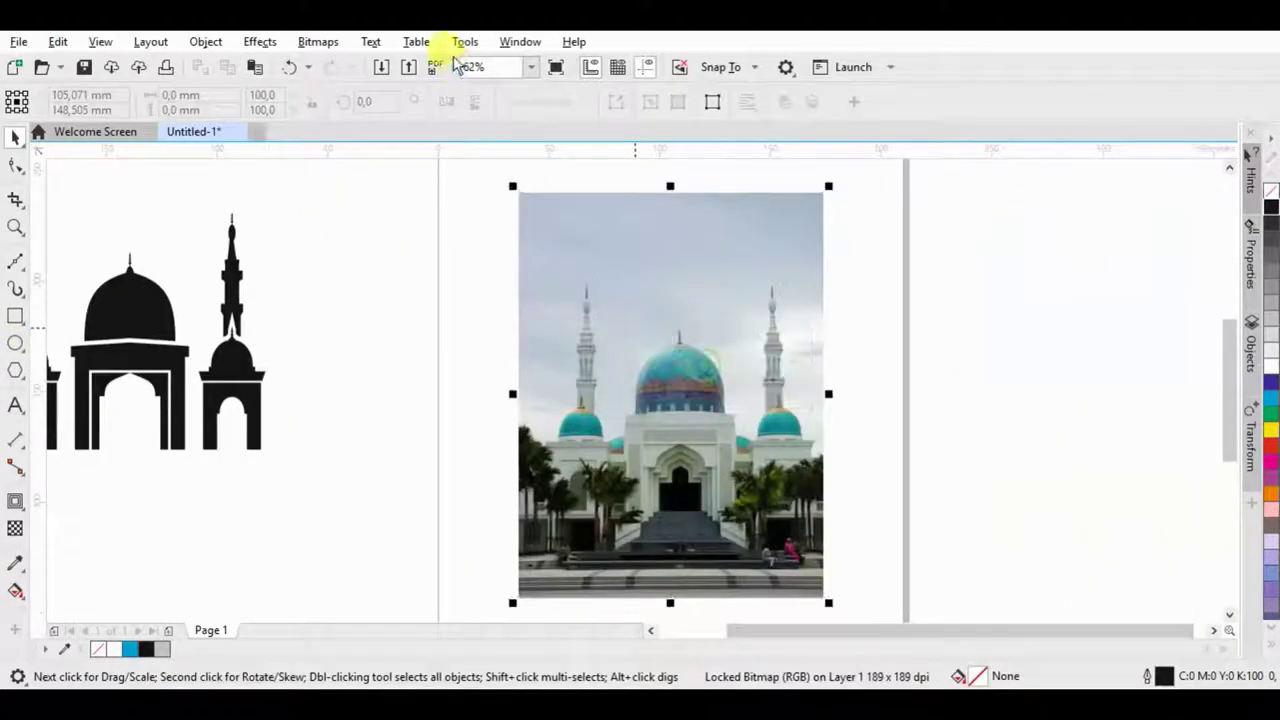
pyautogui.click(520, 41)
pyautogui.click(760, 331)
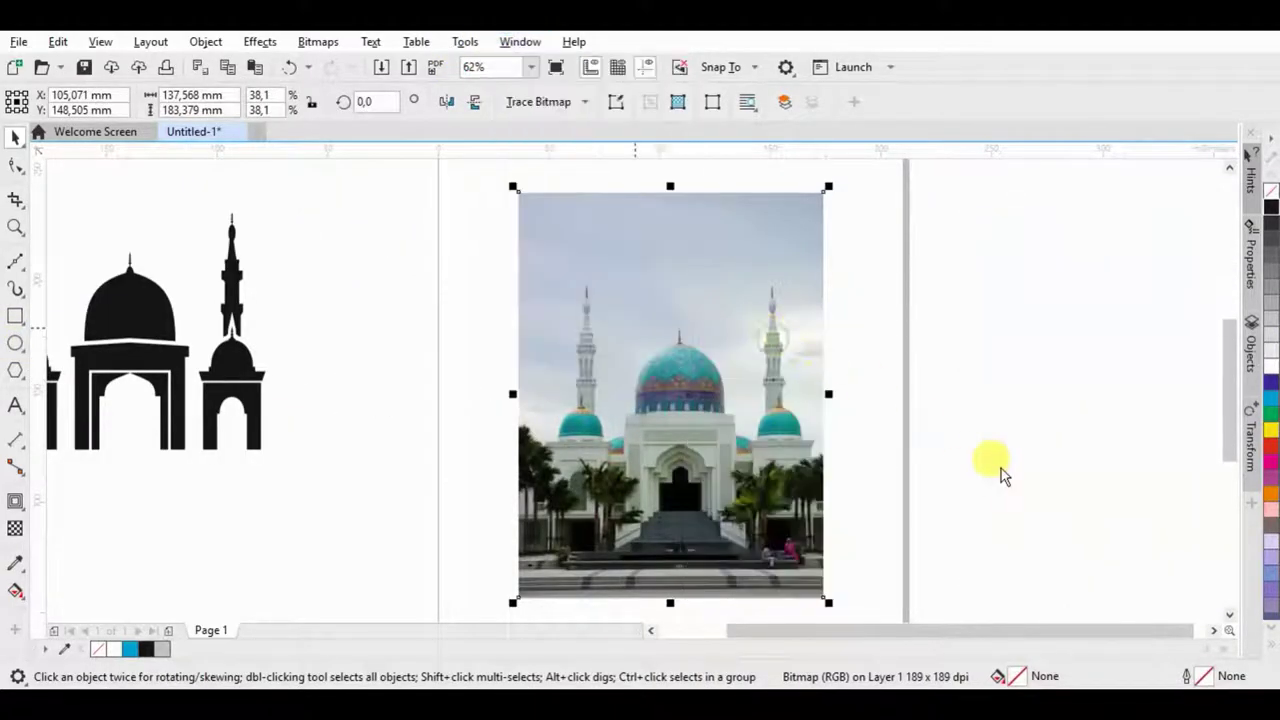
pyautogui.press('Return')
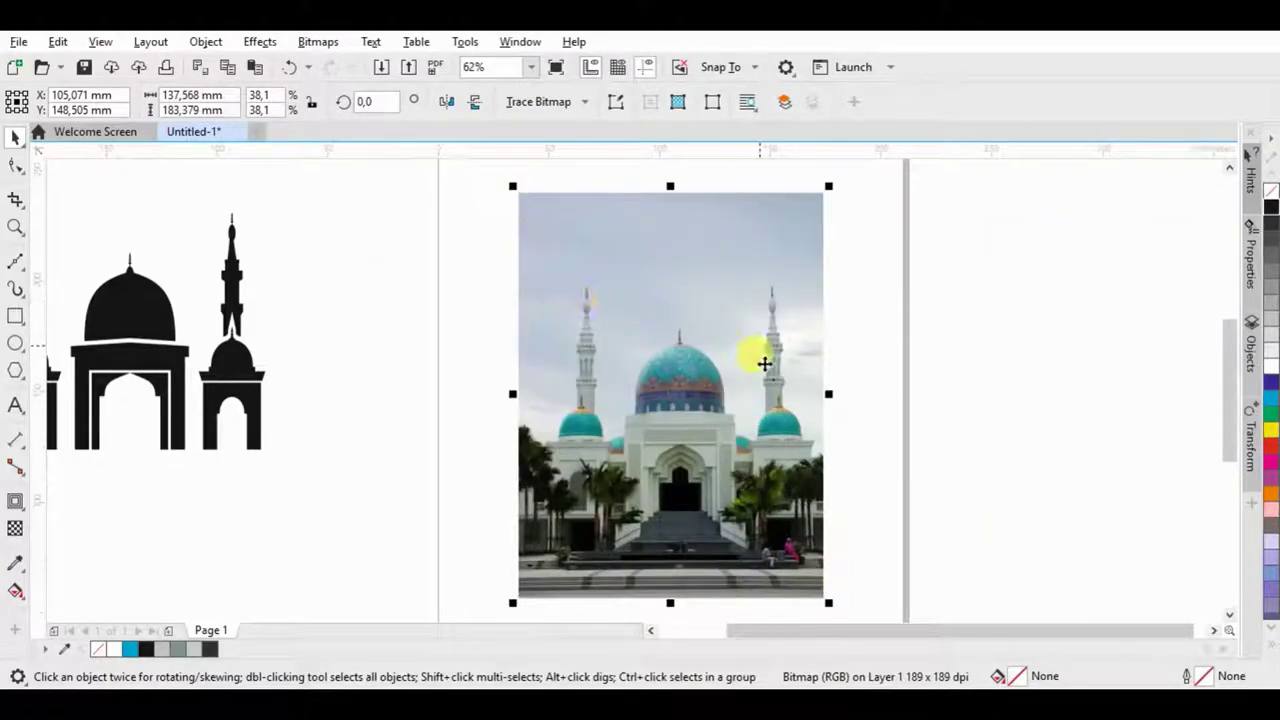
pyautogui.click(503, 45)
pyautogui.moveTo(555, 332)
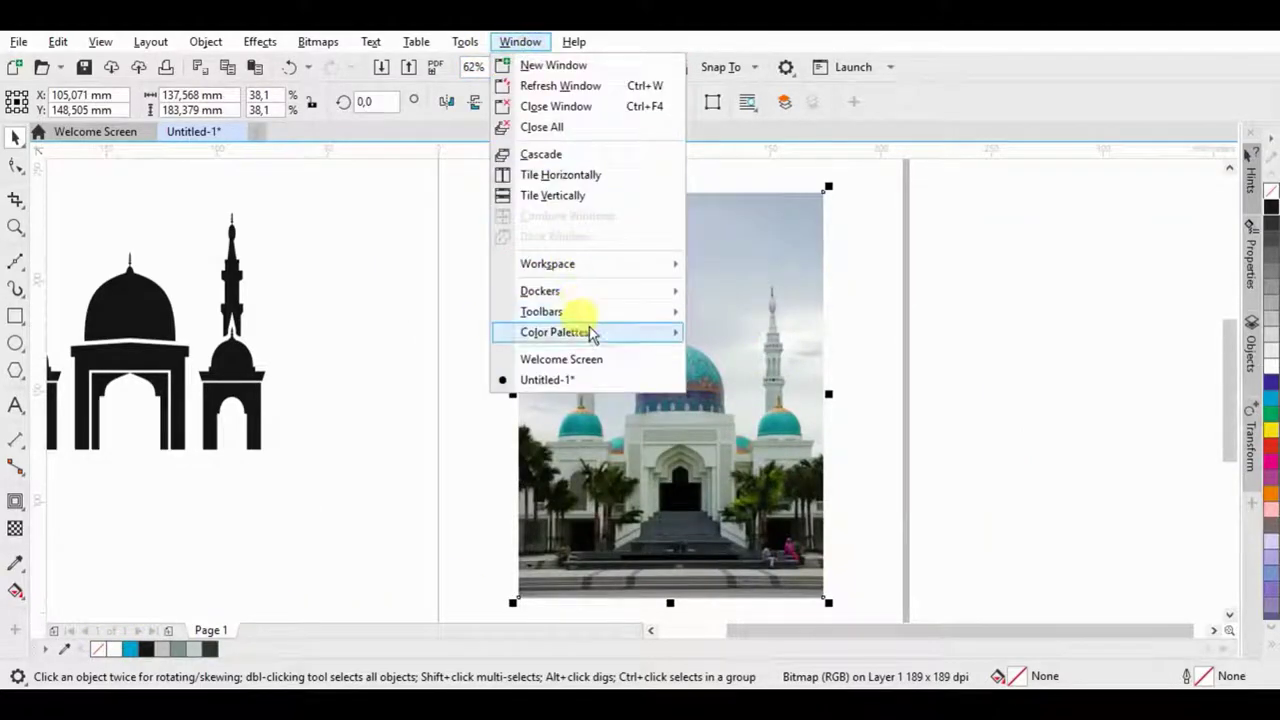
pyautogui.click(737, 334)
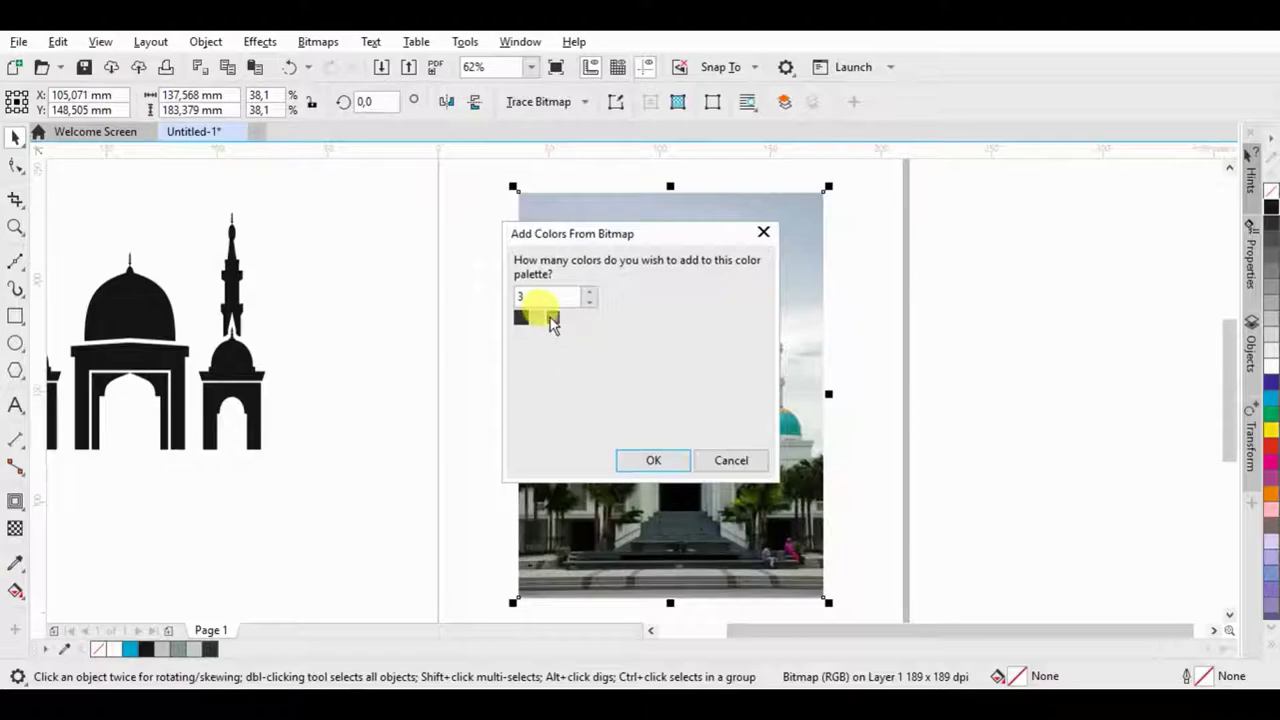
pyautogui.click(731, 460)
# Step: Remove the reference photo from the page
pyautogui.click(926, 349)
pyautogui.scroll(-2, 926, 349)
pyautogui.click(820, 343)
pyautogui.hotkey('ctrl', 'x')
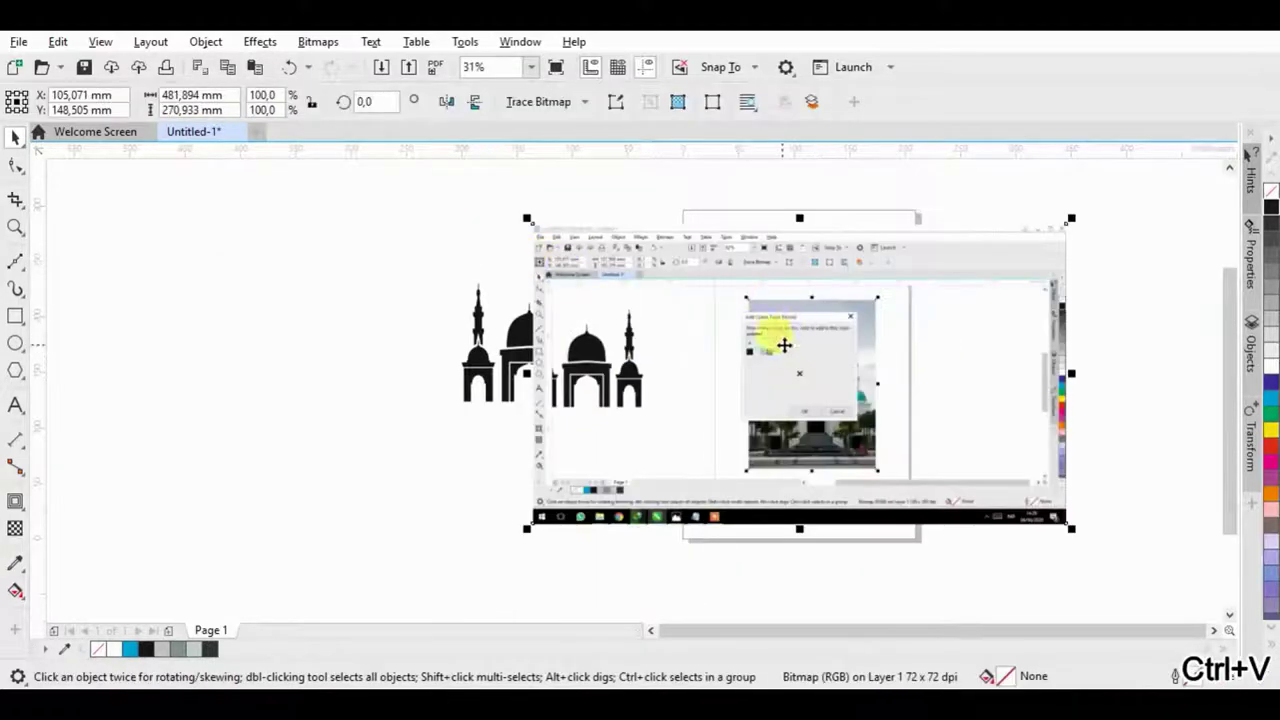
pyautogui.scroll(3, 605, 546)
# Step: Shrink the mosque silhouette and copy it into a two-by-two grid
pyautogui.click(15, 316)
pyautogui.moveTo(551, 414); pyautogui.dragTo(733, 540)
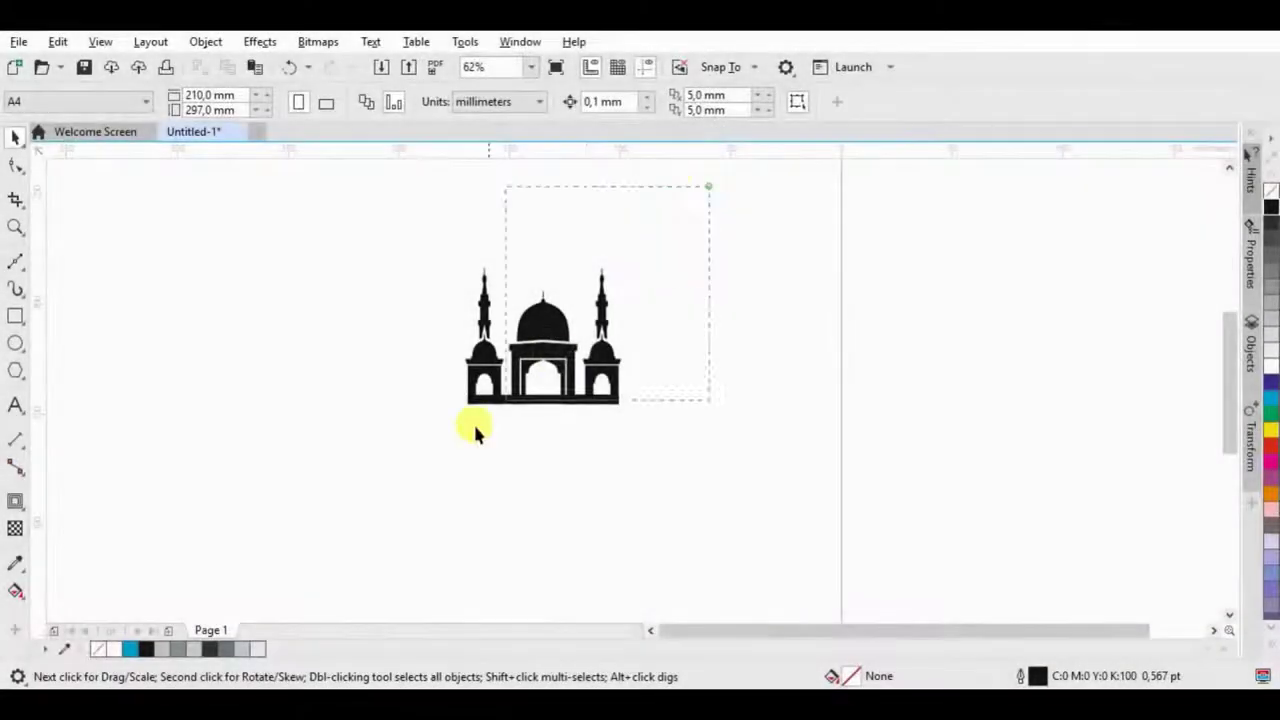
pyautogui.moveTo(709, 186); pyautogui.dragTo(474, 428)
pyautogui.scroll(2, 828, 350)
pyautogui.moveTo(664, 267); pyautogui.dragTo(630, 300)
pyautogui.moveTo(563, 360)
pyautogui.mouseDown()
pyautogui.moveTo(790, 360)
pyautogui.moveTo(745, 558)
pyautogui.moveTo(760, 555)
pyautogui.mouseUp()
pyautogui.click(814, 560)
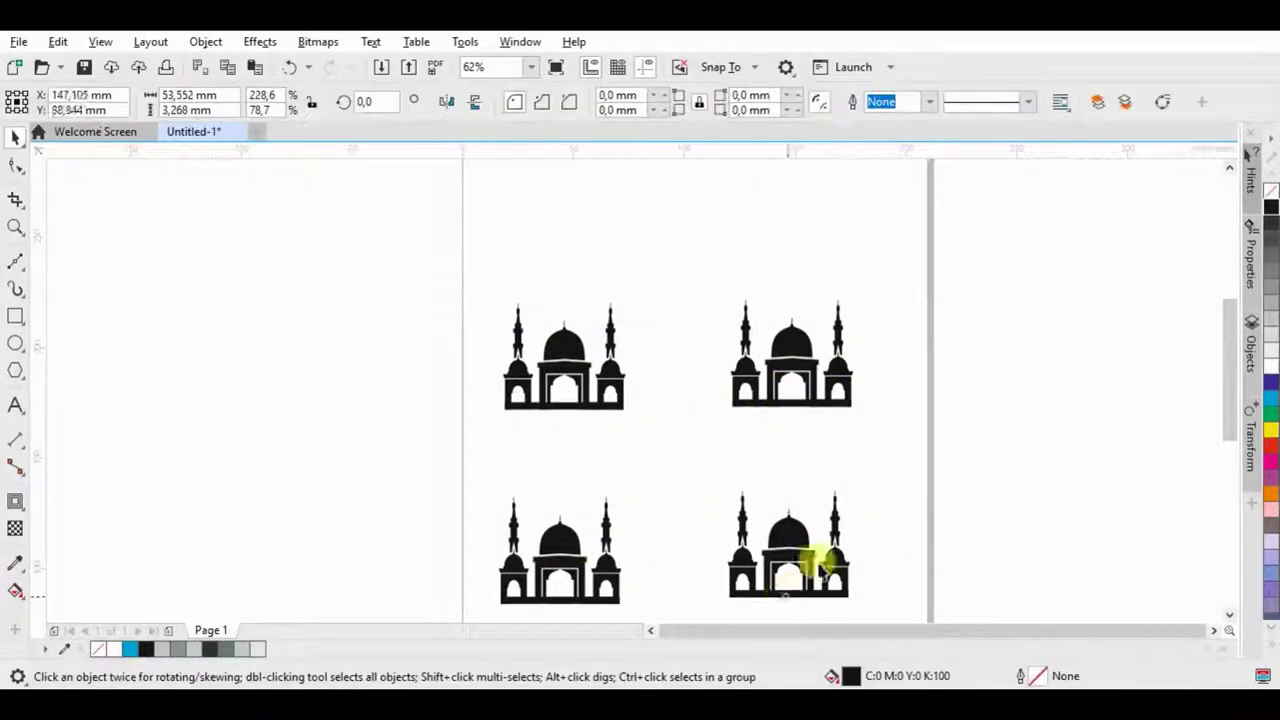
# Step: Select the bottom-right mosque's minaret and base parts and nudge them slightly left
pyautogui.scroll(-1, 866, 503)
pyautogui.scroll(4, 866, 503)
pyautogui.scroll(-2, 822, 572)
pyautogui.moveTo(840, 462); pyautogui.dragTo(957, 243)
pyautogui.keyDown('shift'); pyautogui.click(893, 490); pyautogui.keyUp('shift')
pyautogui.press('Left')
pyautogui.press('Left')
pyautogui.press('Left')
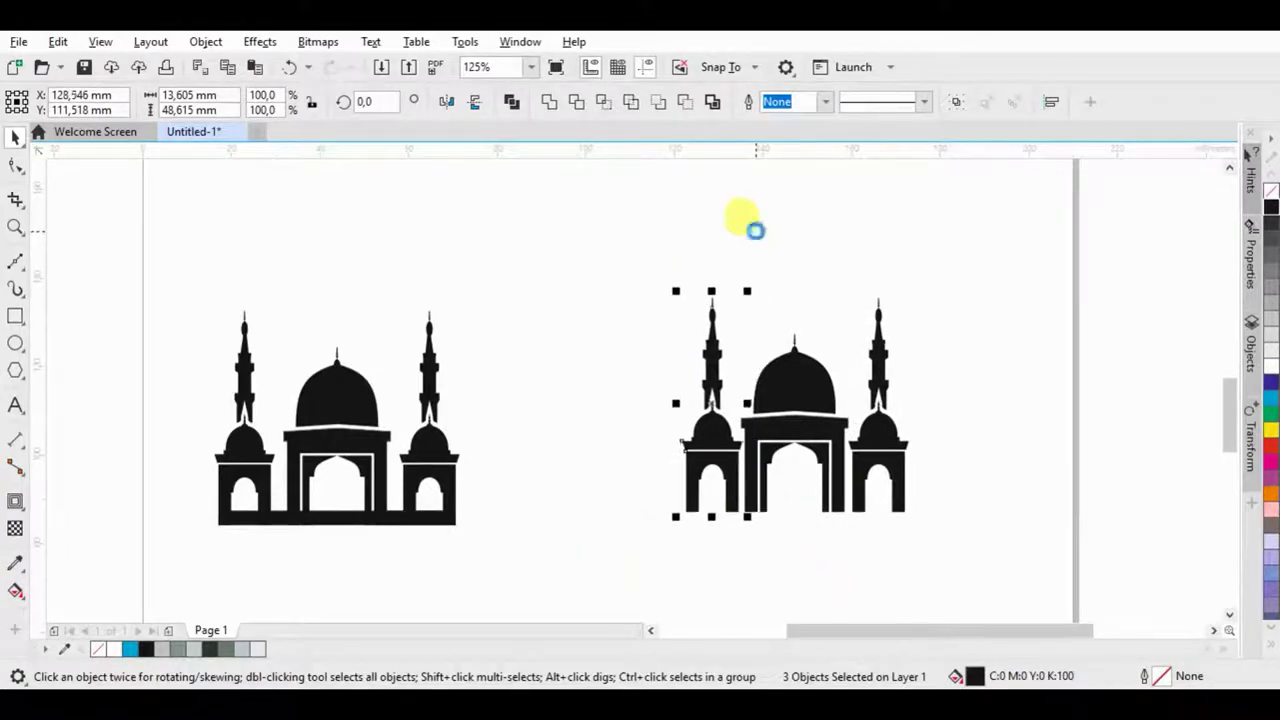
# Step: Draw a circle around the bottom-right mosque and combine the mosque parts into one curve
pyautogui.press('F7')
pyautogui.moveTo(641, 225); pyautogui.dragTo(962, 588)
pyautogui.click(14, 134)
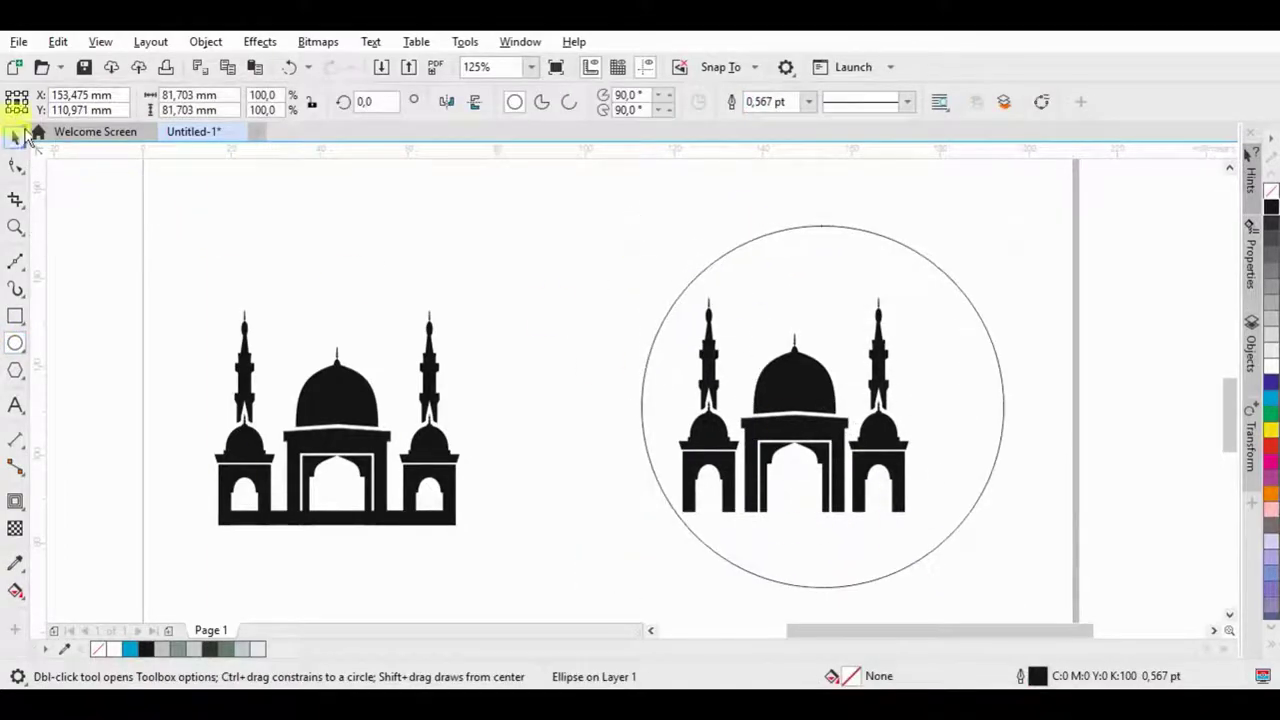
pyautogui.moveTo(623, 563)
pyautogui.mouseDown()
pyautogui.moveTo(968, 272)
pyautogui.moveTo(880, 325)
pyautogui.mouseUp()
pyautogui.hotkey('ctrl', 'l')
pyautogui.keyDown('shift'); pyautogui.click(903, 286); pyautogui.keyUp('shift')
pyautogui.moveTo(537, 272); pyautogui.dragTo(977, 520)
pyautogui.hotkey('ctrl', 'z')
pyautogui.hotkey('ctrl', 'z')
# Step: PowerClip the mosque inside the circle, filling the circle black and the mosque white
pyautogui.rightClick(908, 371)
pyautogui.click(983, 367)
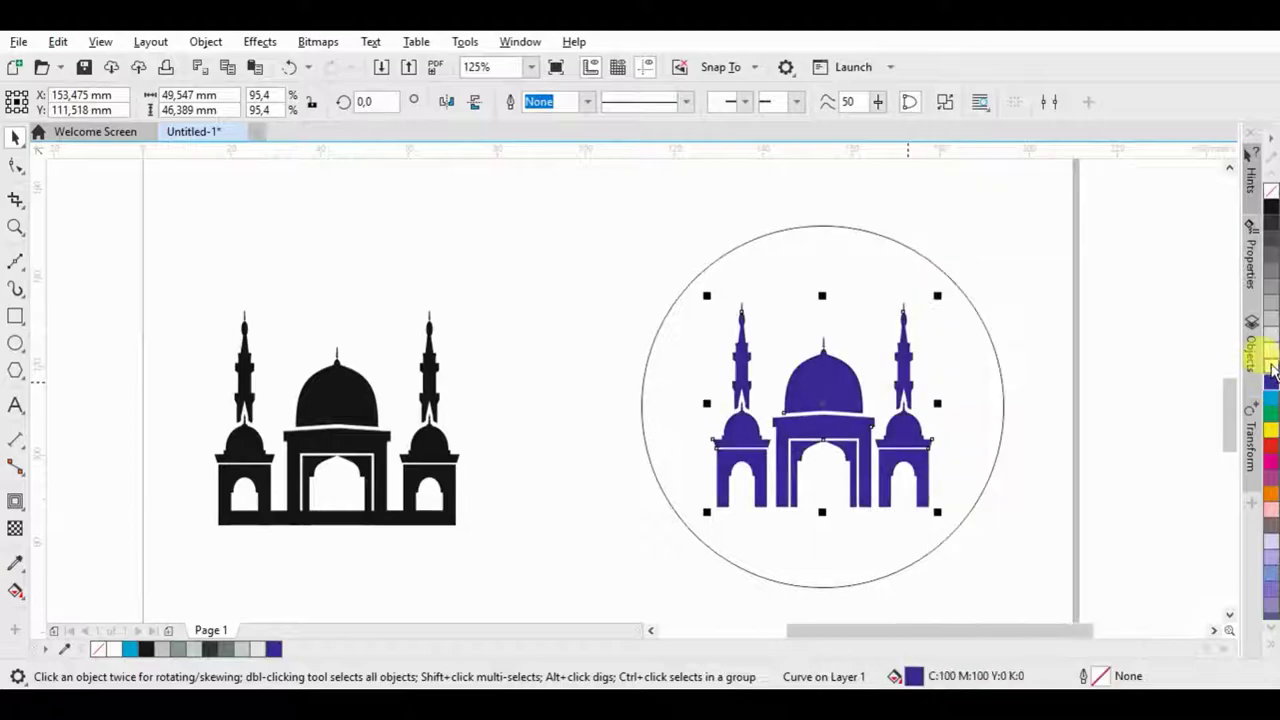
pyautogui.click(822, 250)
pyautogui.click(1270, 207)
pyautogui.hotkey('shift', 'F4')
pyautogui.scroll(2, 857, 437)
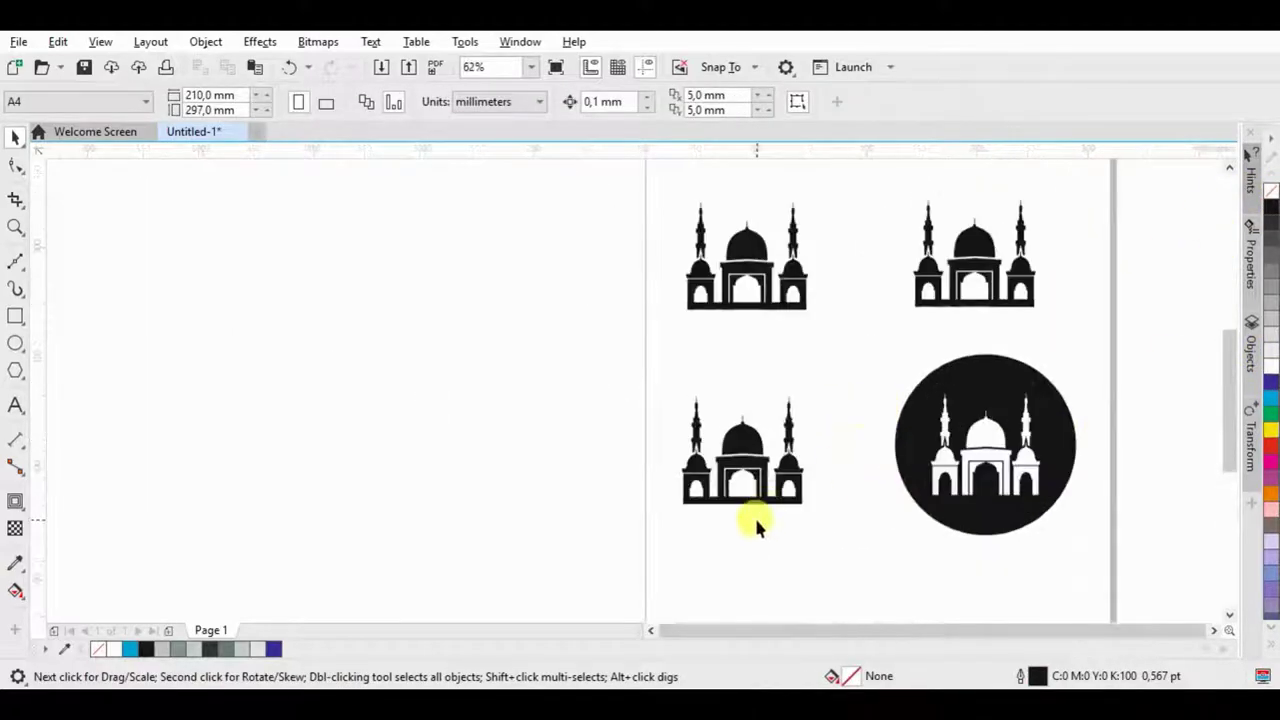
pyautogui.scroll(2, 757, 523)
pyautogui.click(15, 343)
pyautogui.scroll(-1, 570, 390)
# Step: Draw a circle below the bottom-left mosque and cut it down to an open arc curve
pyautogui.moveTo(517, 360); pyautogui.dragTo(628, 470)
pyautogui.click(15, 135)
pyautogui.click(569, 102)
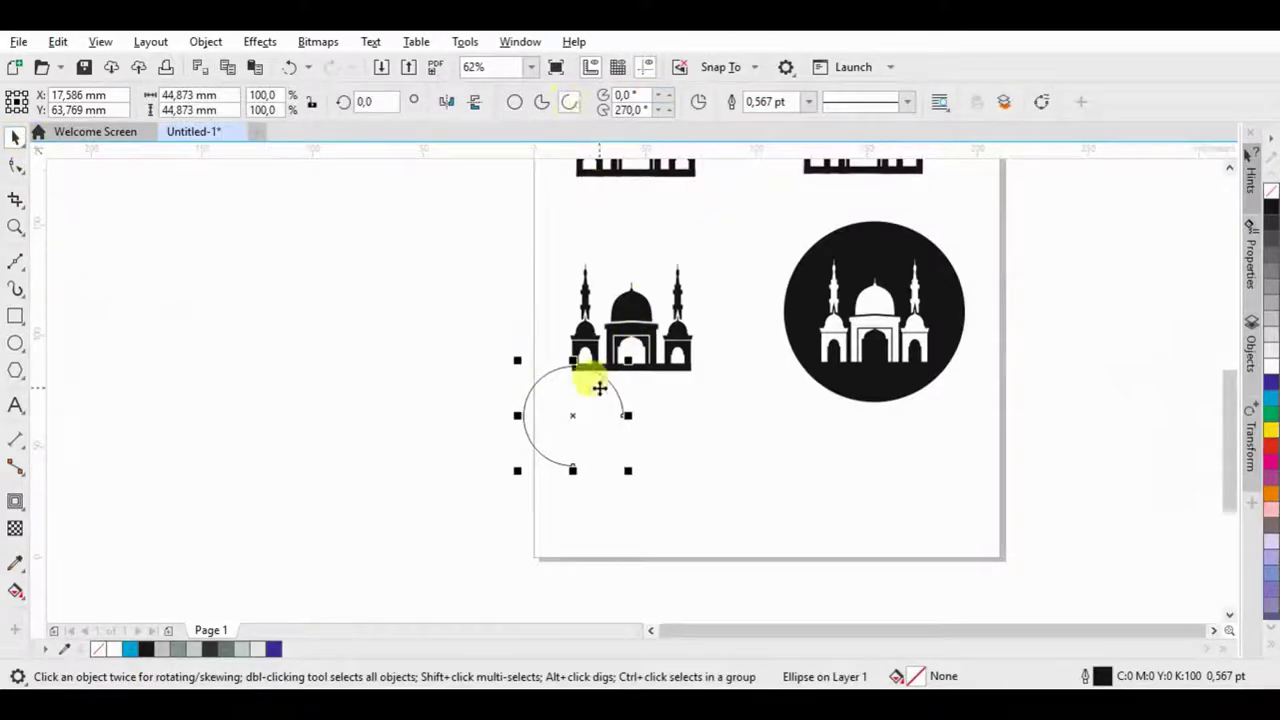
pyautogui.hotkey('ctrl', 'z')
pyautogui.hotkey('ctrl', 'q')
pyautogui.press('F10')
pyautogui.scroll(2, 586, 420)
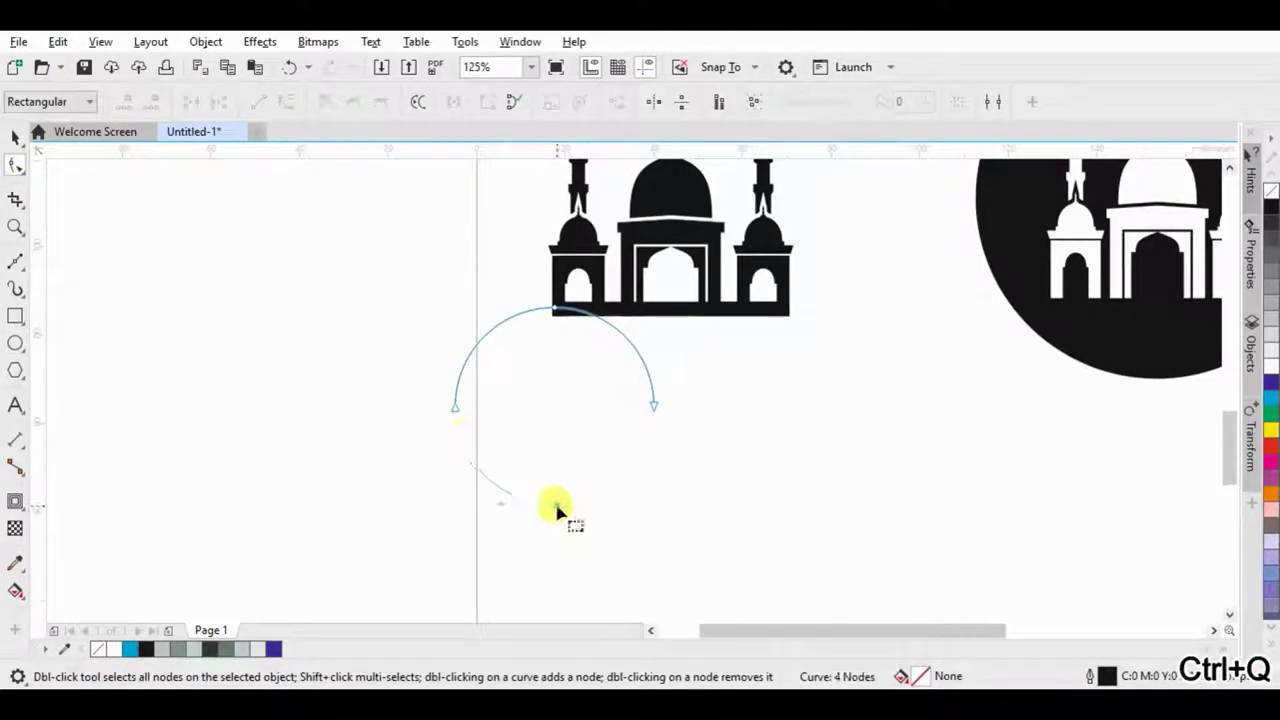
pyautogui.moveTo(557, 510); pyautogui.dragTo(451, 394)
pyautogui.press('Delete')
pyautogui.press('space')
# Step: Tilt the arc, mirror-copy it, and join both into one V-shaped curve sized under the mosque
pyautogui.click(611, 325)
pyautogui.moveTo(610, 277); pyautogui.dragTo(622, 343)
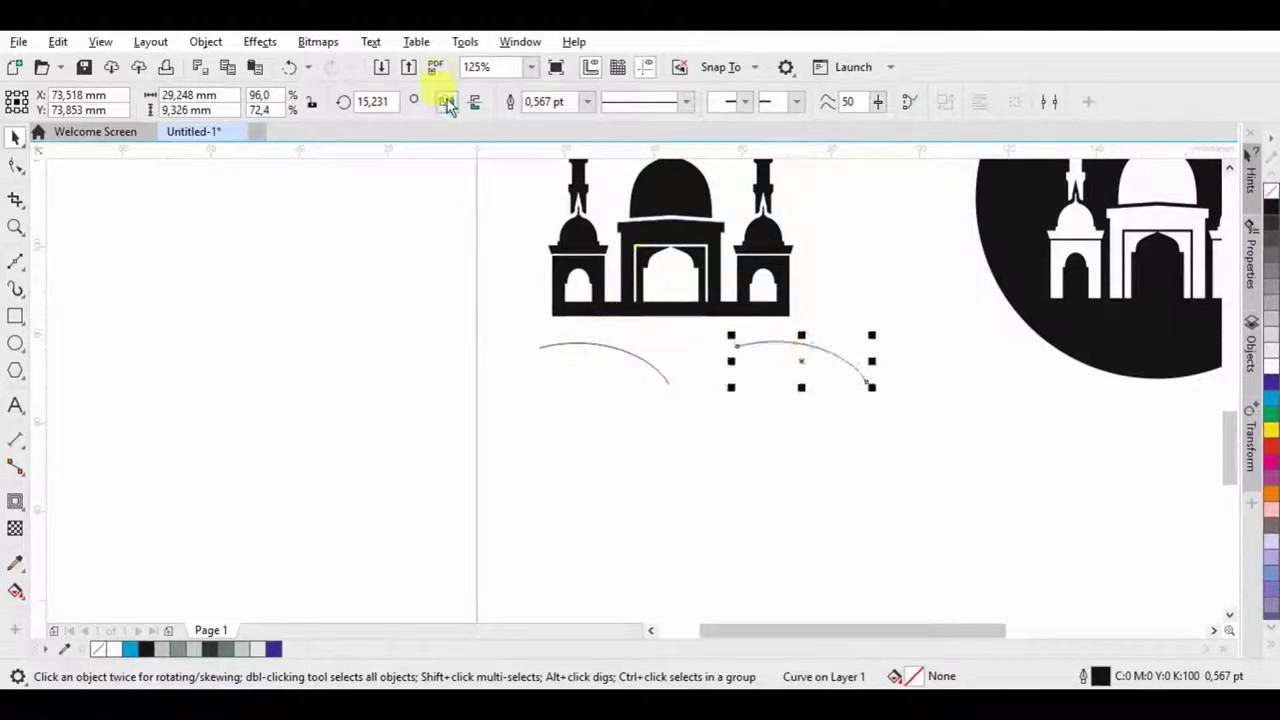
pyautogui.moveTo(670, 388); pyautogui.dragTo(668, 386)
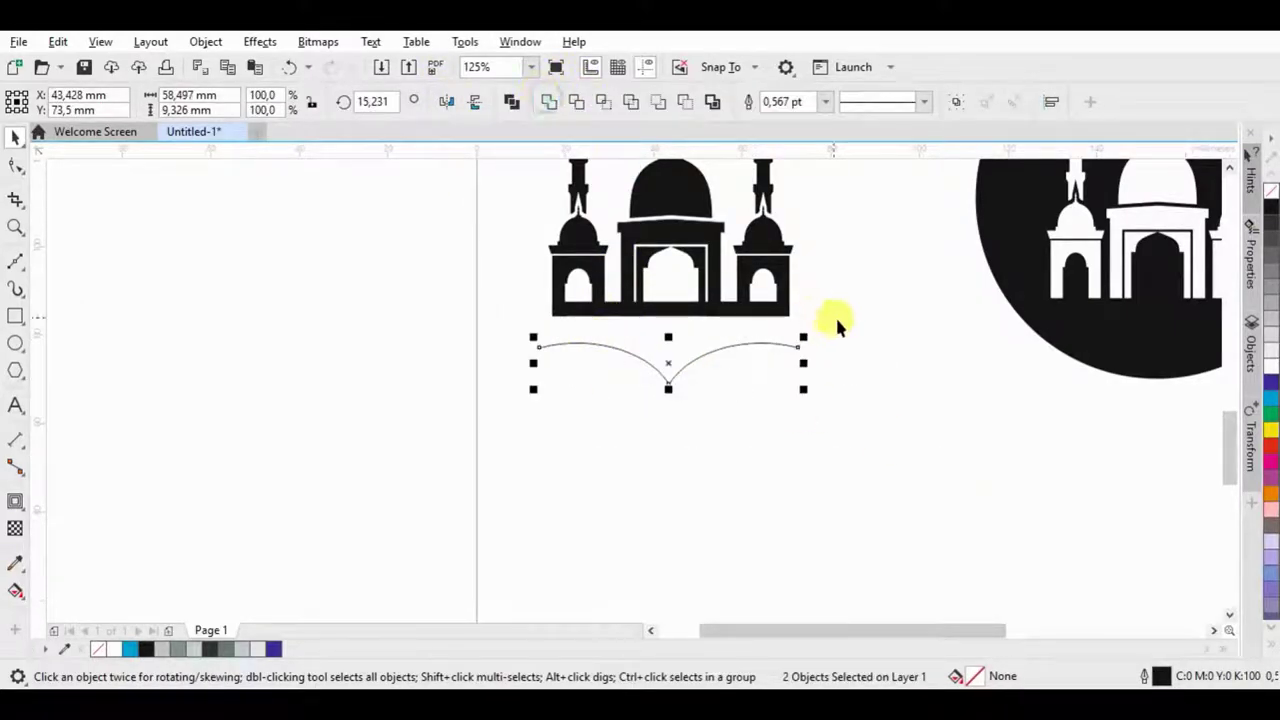
pyautogui.hotkey('ctrl', 'l')
pyautogui.moveTo(803, 337); pyautogui.dragTo(812, 325)
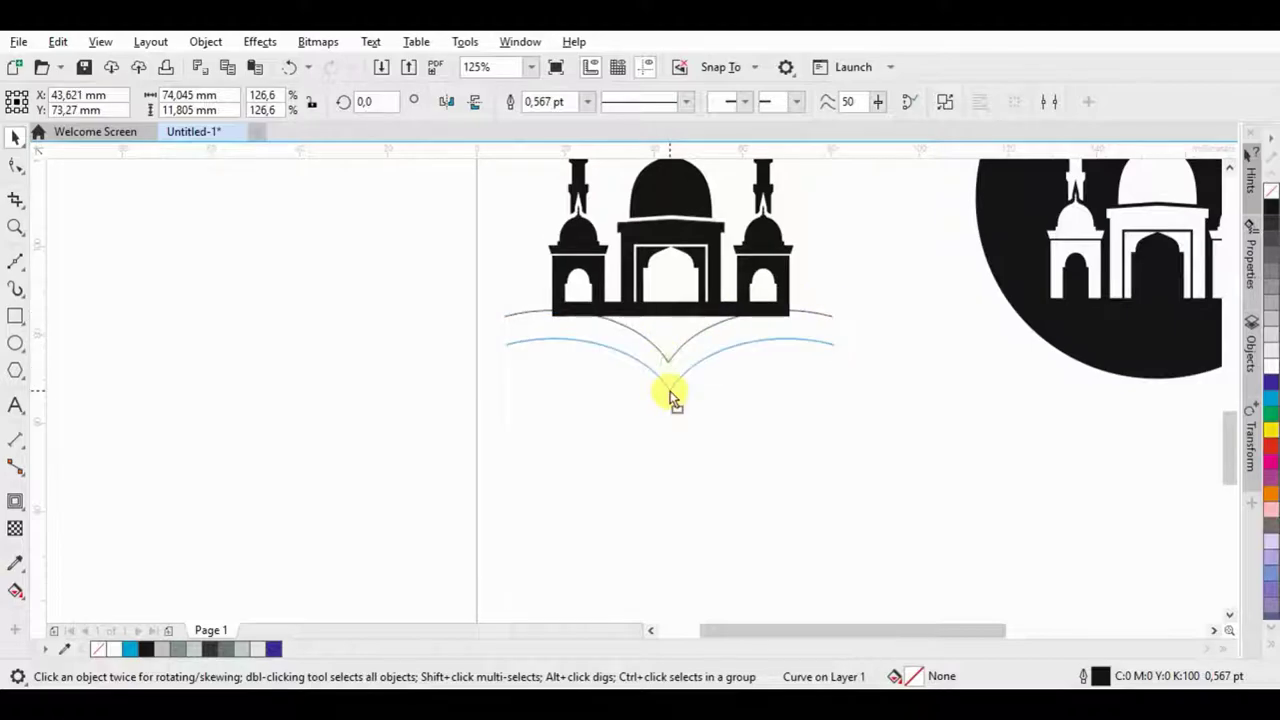
pyautogui.moveTo(828, 402); pyautogui.dragTo(837, 391)
# Step: Add a smaller copy of the V curve stacked lower, forming the layered book arcs
pyautogui.scroll(3, 715, 352)
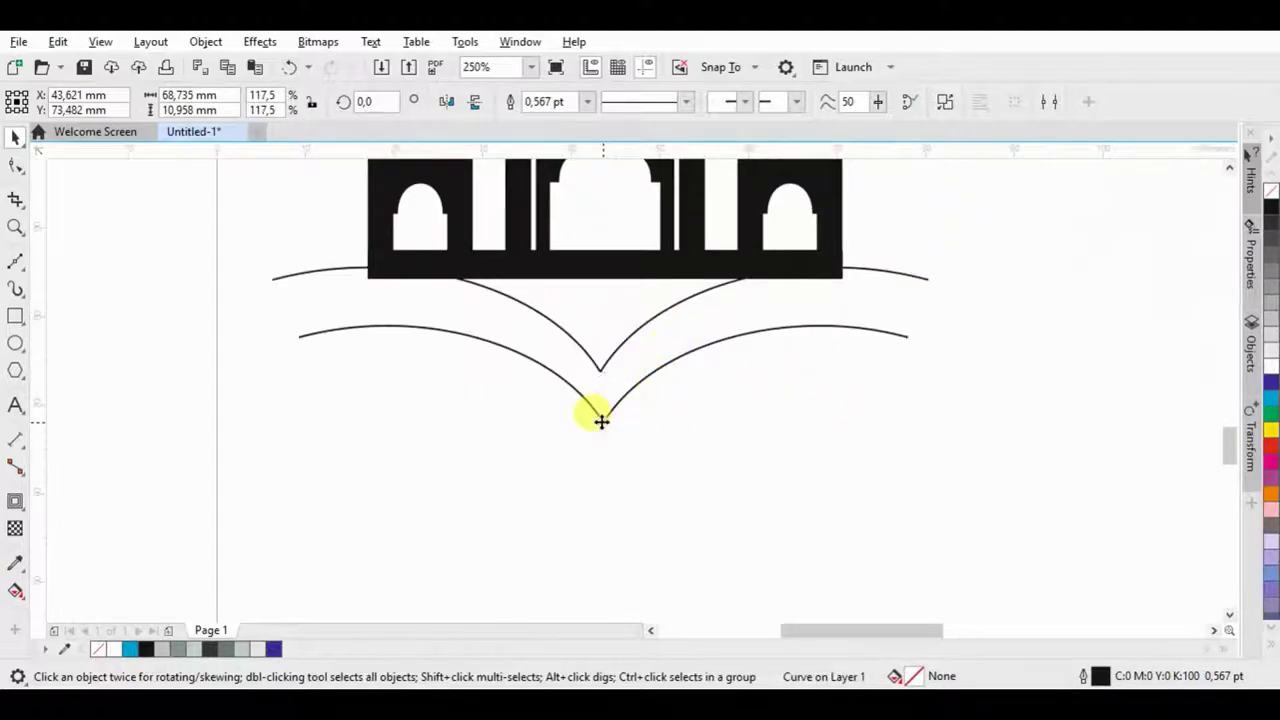
pyautogui.moveTo(599, 376); pyautogui.dragTo(600, 434)
pyautogui.hotkey('ctrl', 'z')
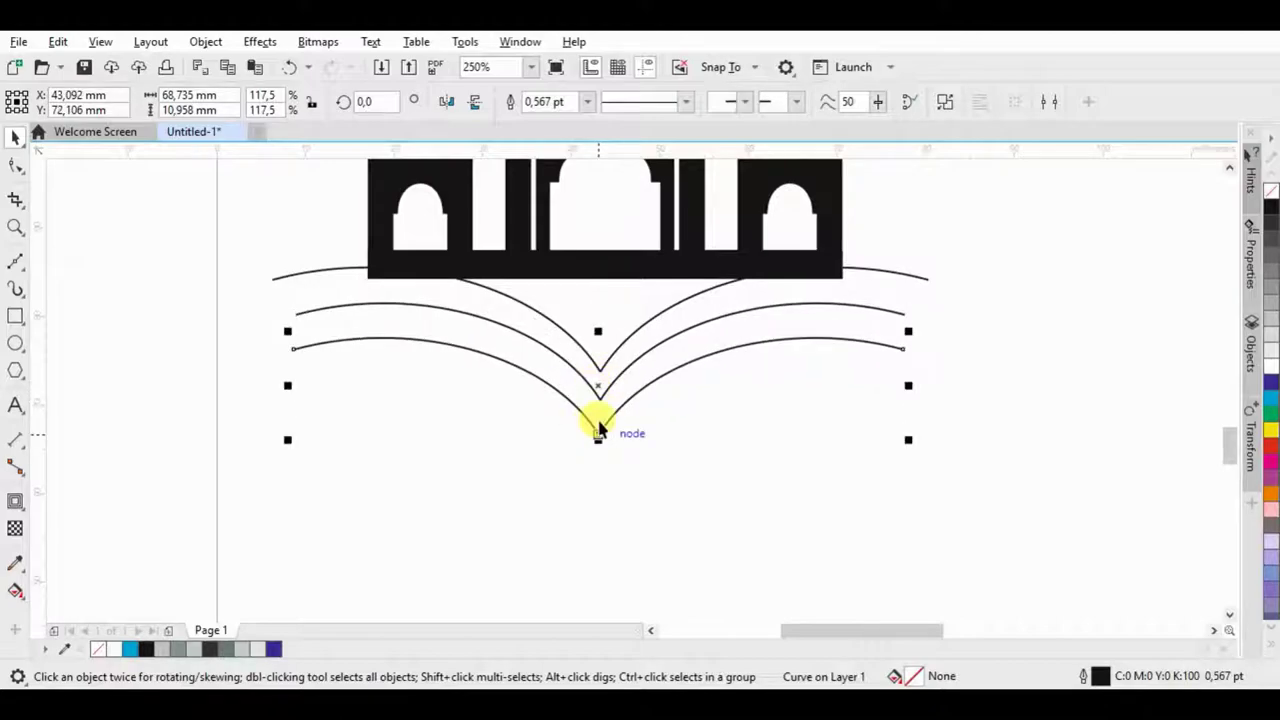
pyautogui.moveTo(907, 329); pyautogui.dragTo(928, 345)
pyautogui.moveTo(960, 460); pyautogui.dragTo(108, 206)
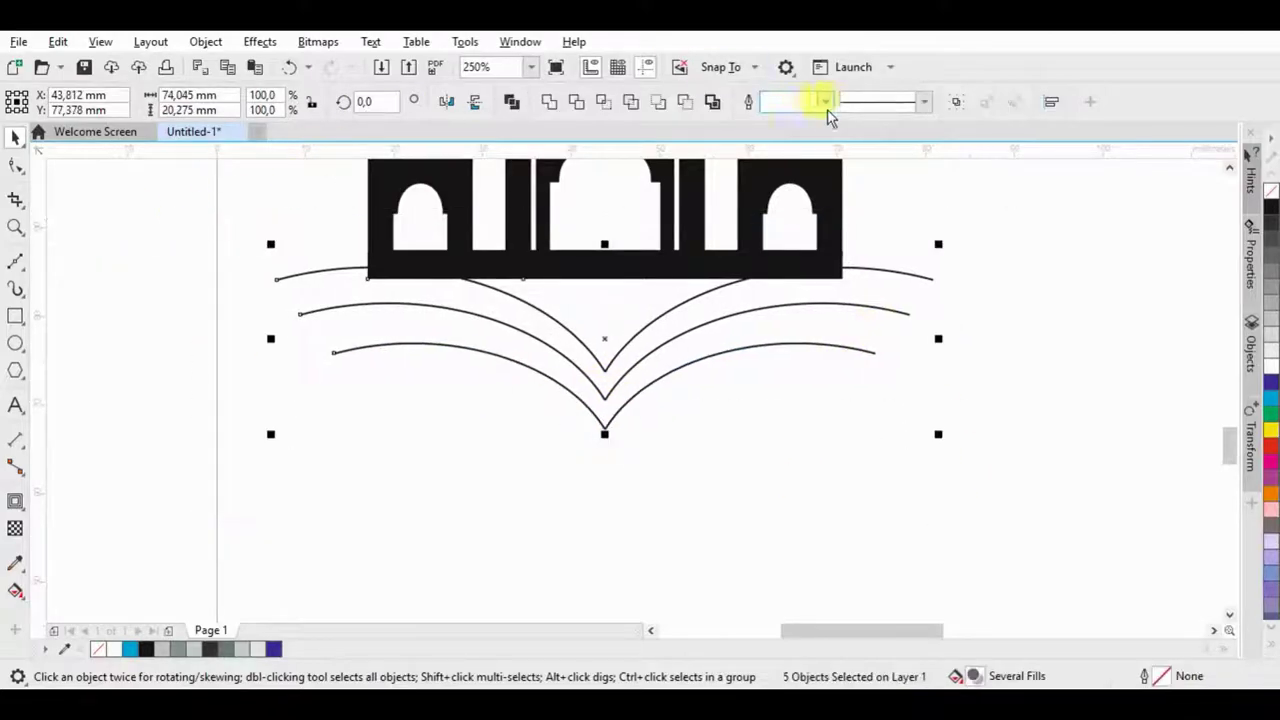
# Step: Give the three book arcs a 10.0 pt outline
pyautogui.click(826, 101)
pyautogui.click(773, 243)
pyautogui.click(918, 272)
pyautogui.click(920, 277)
pyautogui.keyDown('shift'); pyautogui.click(905, 313); pyautogui.keyUp('shift')
pyautogui.keyDown('shift'); pyautogui.click(866, 349); pyautogui.keyUp('shift')
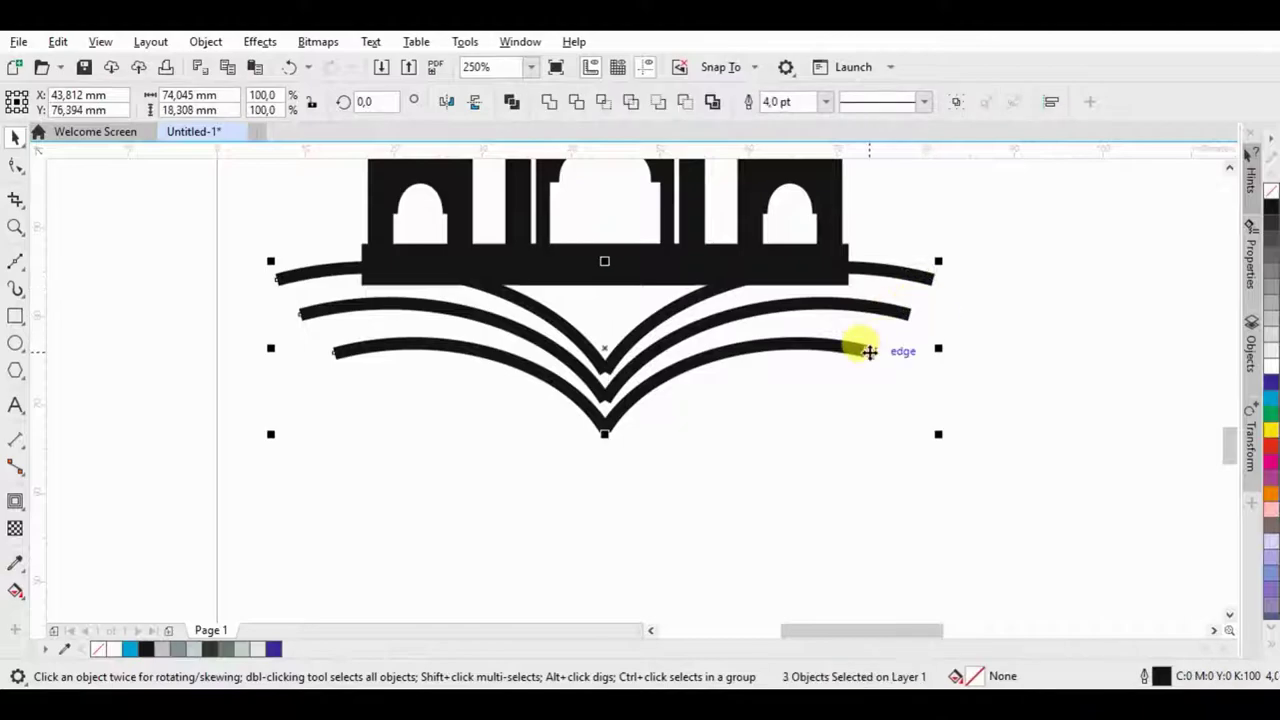
pyautogui.click(826, 101)
pyautogui.click(800, 277)
pyautogui.click(826, 101)
pyautogui.click(785, 261)
# Step: Combine the bottom two arcs, raise their junction node, then enlarge and flatten the band
pyautogui.click(614, 446)
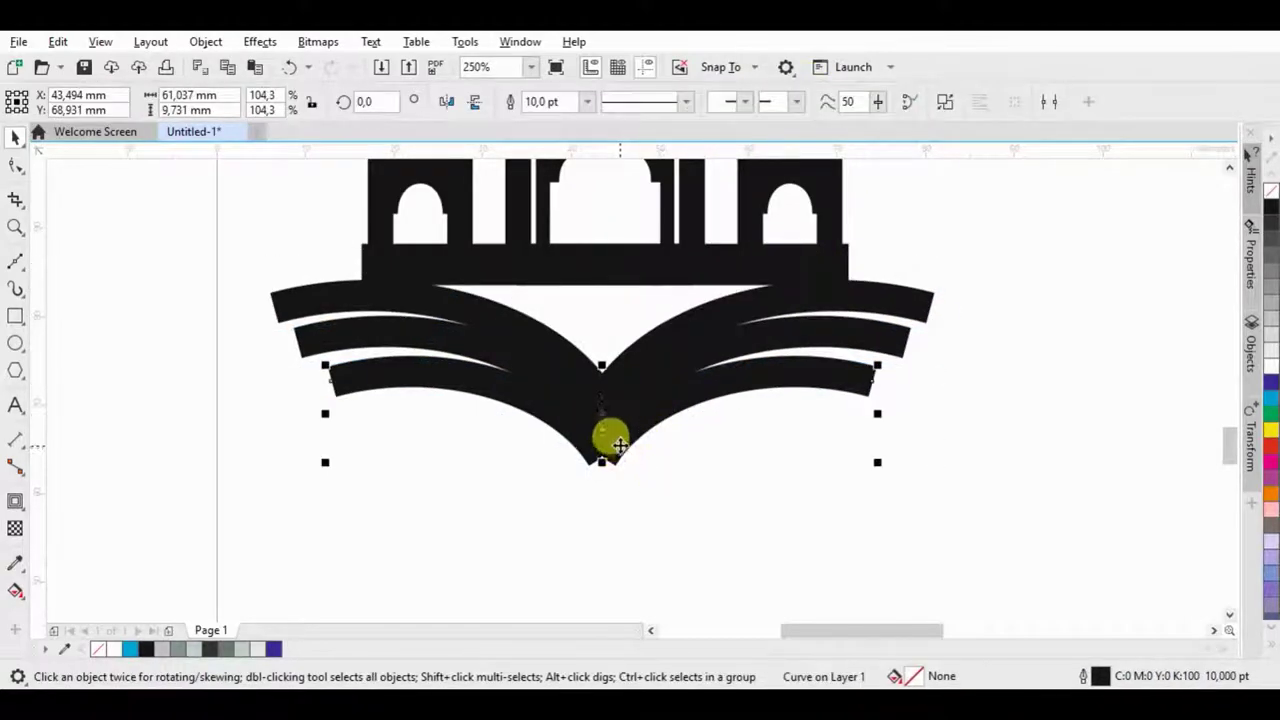
pyautogui.keyDown('shift'); pyautogui.click(753, 335); pyautogui.keyUp('shift')
pyautogui.hotkey('ctrl', 'l')
pyautogui.press('F10')
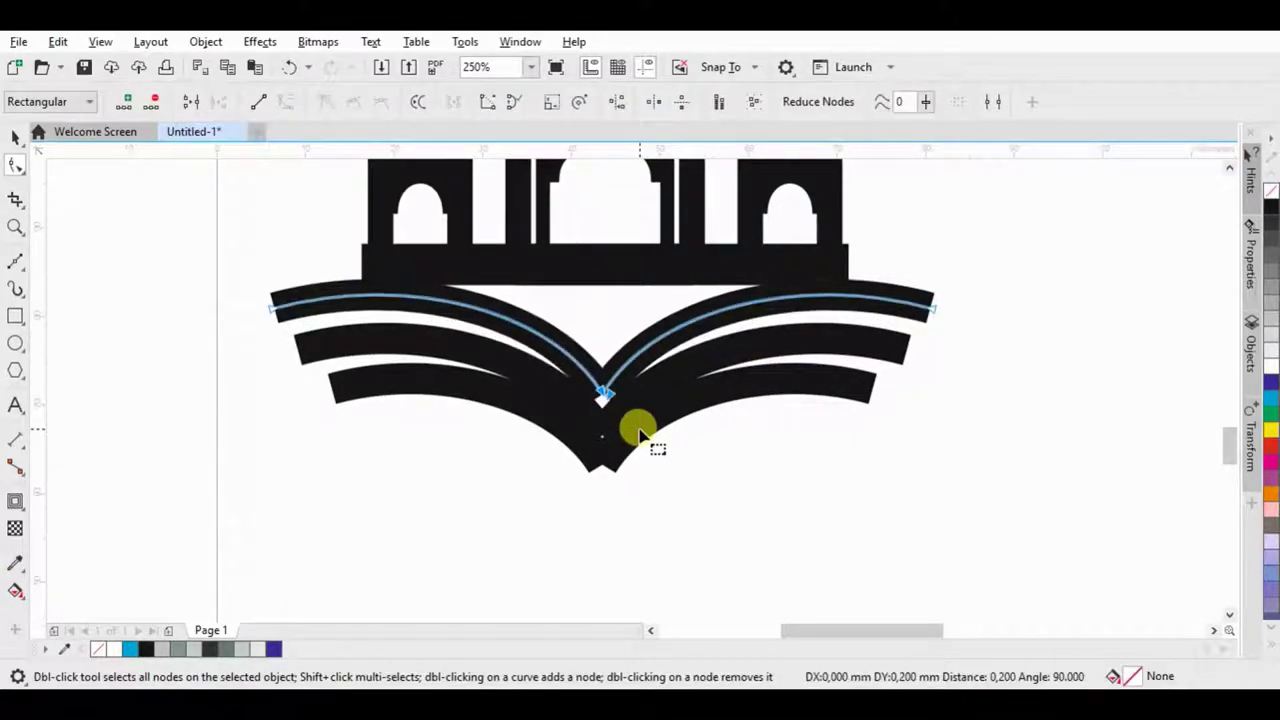
pyautogui.moveTo(640, 432)
pyautogui.mouseDown()
pyautogui.moveTo(630, 408)
pyautogui.moveTo(645, 485)
pyautogui.moveTo(567, 505)
pyautogui.mouseUp()
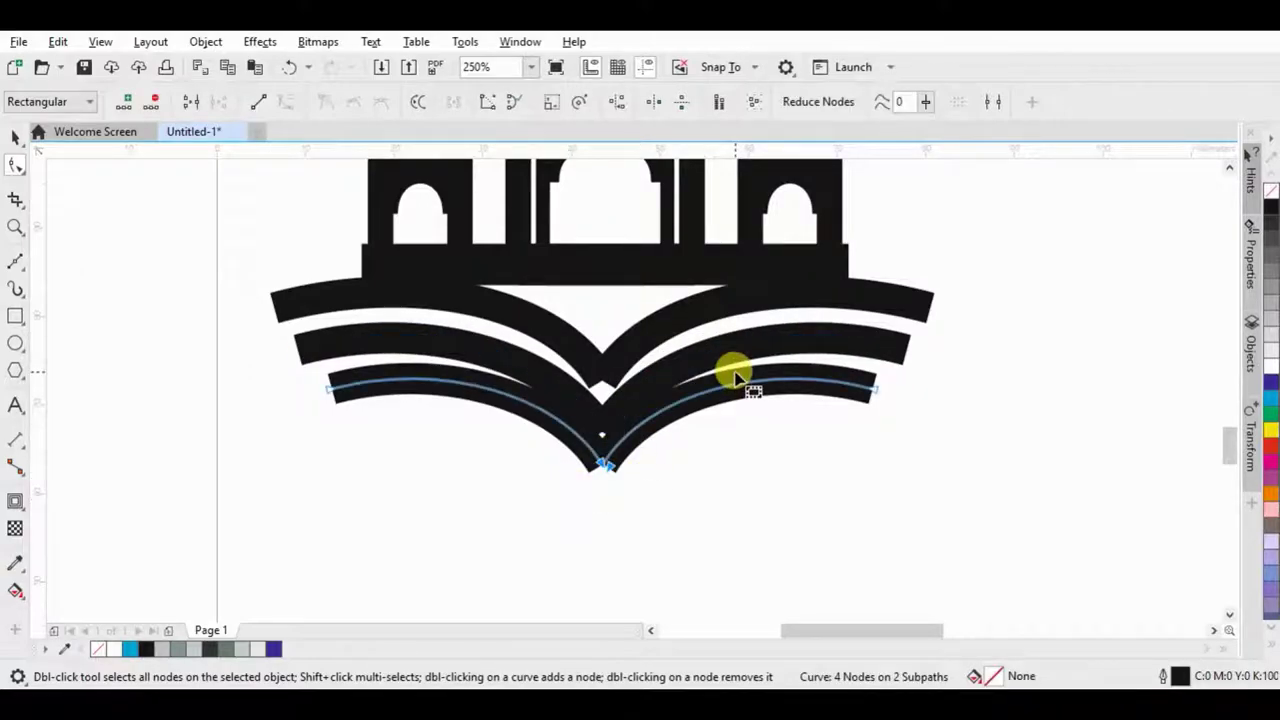
pyautogui.click(15, 136)
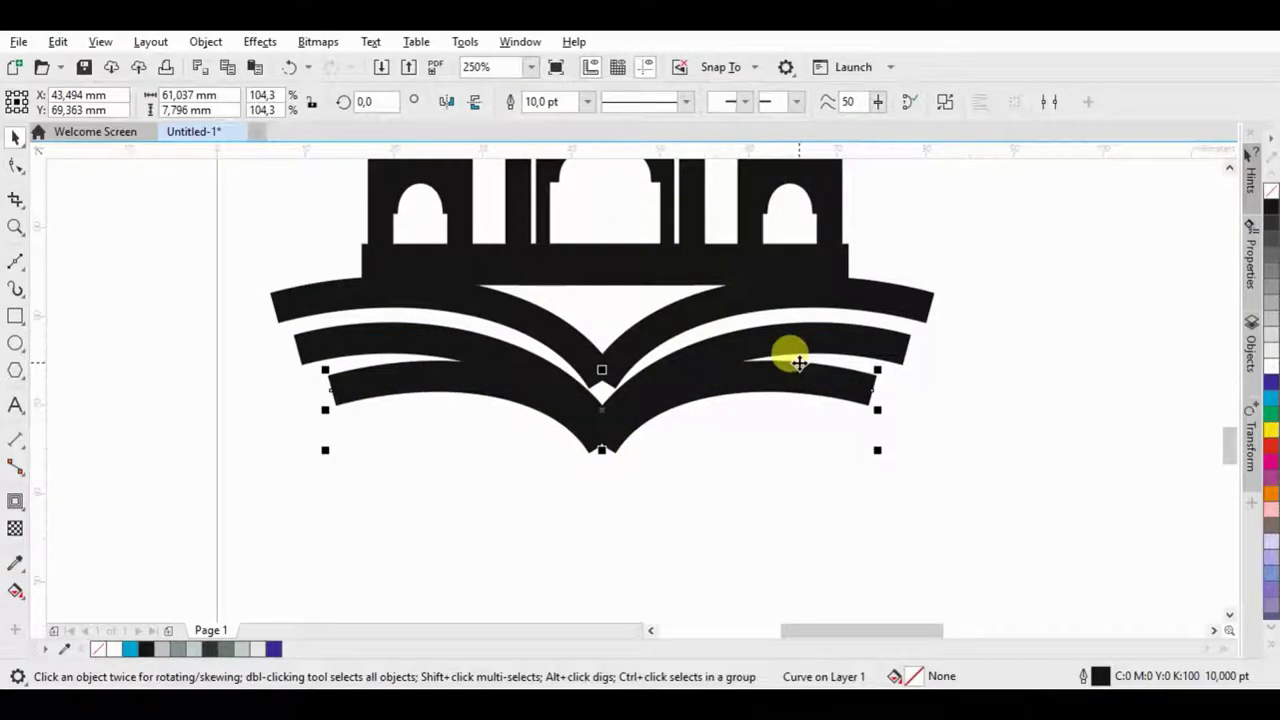
pyautogui.moveTo(591, 471); pyautogui.dragTo(643, 388)
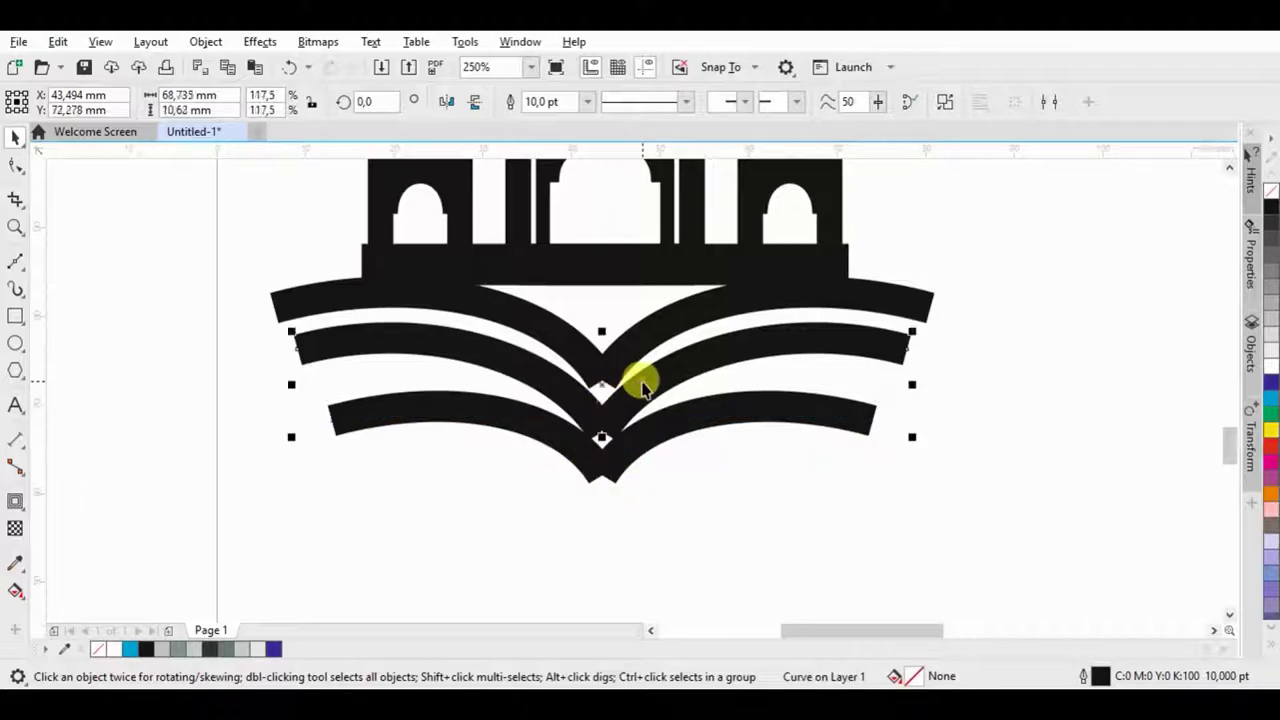
pyautogui.moveTo(602, 330); pyautogui.dragTo(606, 373)
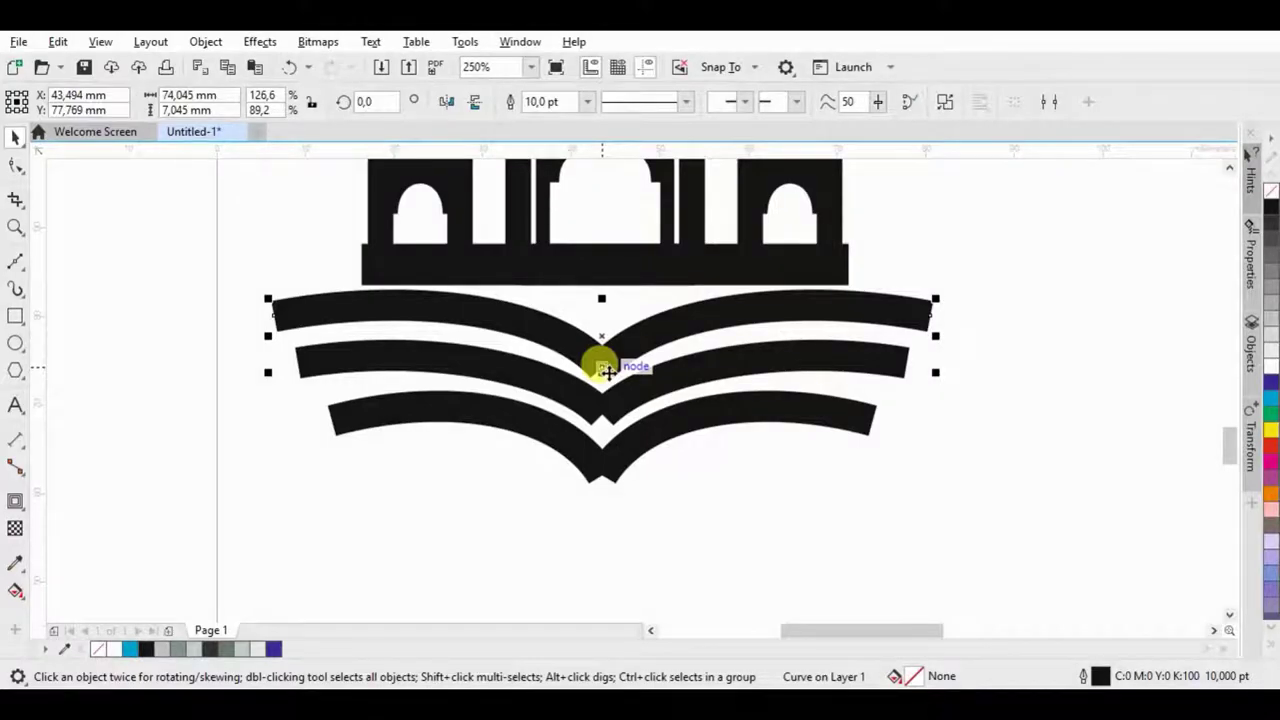
# Step: Convert all three strips' outlines to filled objects and reshape the upper V point
pyautogui.moveTo(1124, 281); pyautogui.dragTo(213, 505)
pyautogui.hotkey('ctrl', 'shift', 'q')
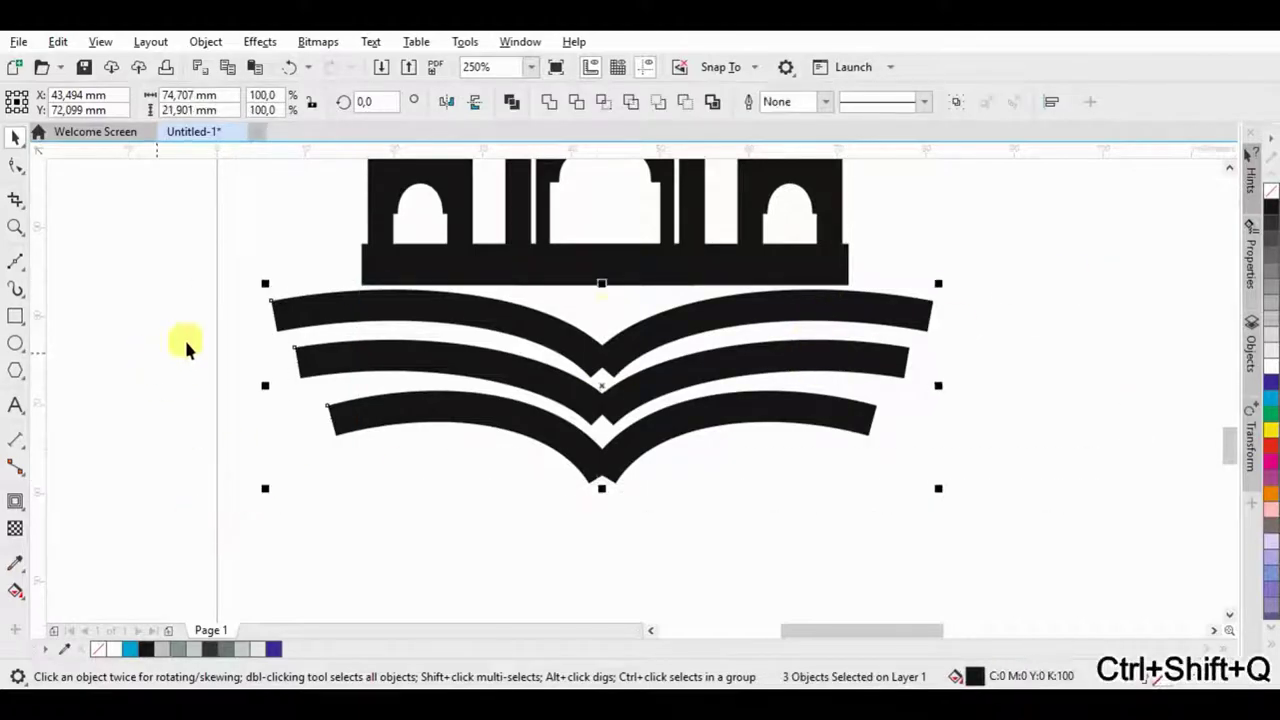
pyautogui.press('F10')
pyautogui.scroll(3, 608, 360)
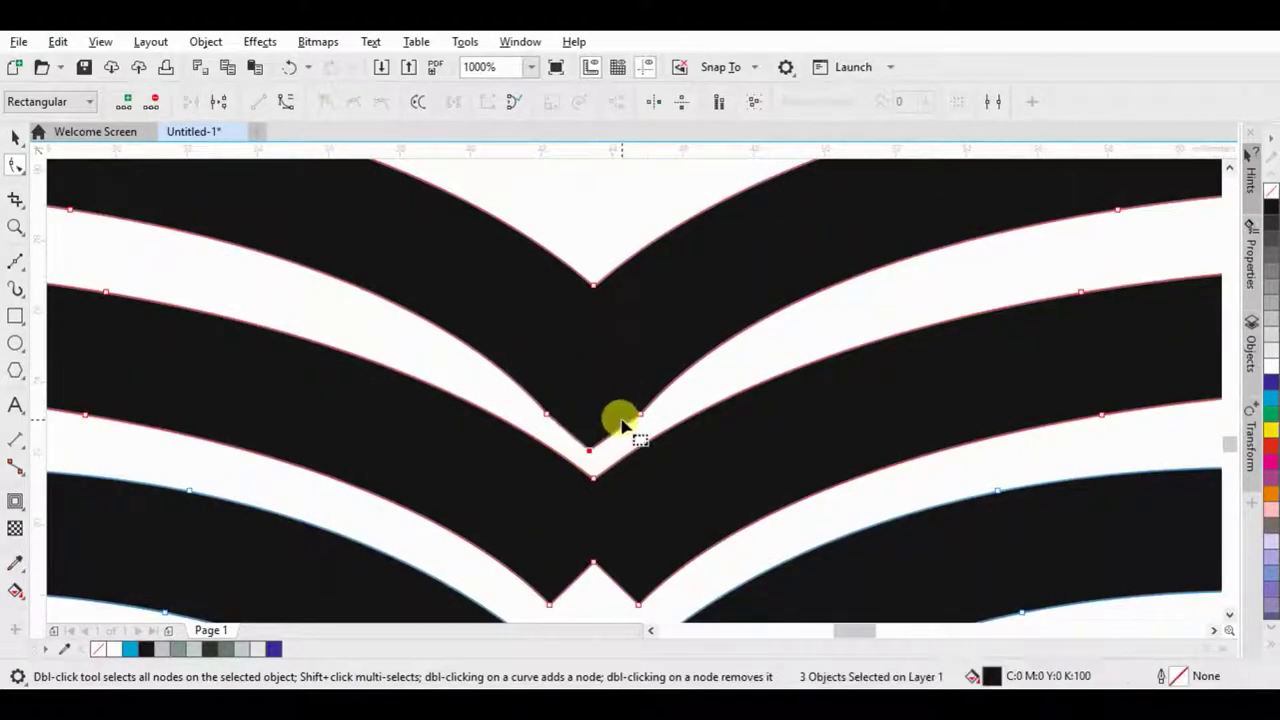
pyautogui.moveTo(585, 432); pyautogui.dragTo(591, 434)
pyautogui.moveTo(703, 246)
pyautogui.mouseDown()
pyautogui.moveTo(705, 310)
pyautogui.moveTo(708, 300)
pyautogui.mouseUp()
# Step: Pull the lower V point down and bend its sides into a clean pointed tip
pyautogui.scroll(-2, 657, 394)
pyautogui.moveTo(657, 400); pyautogui.dragTo(659, 438)
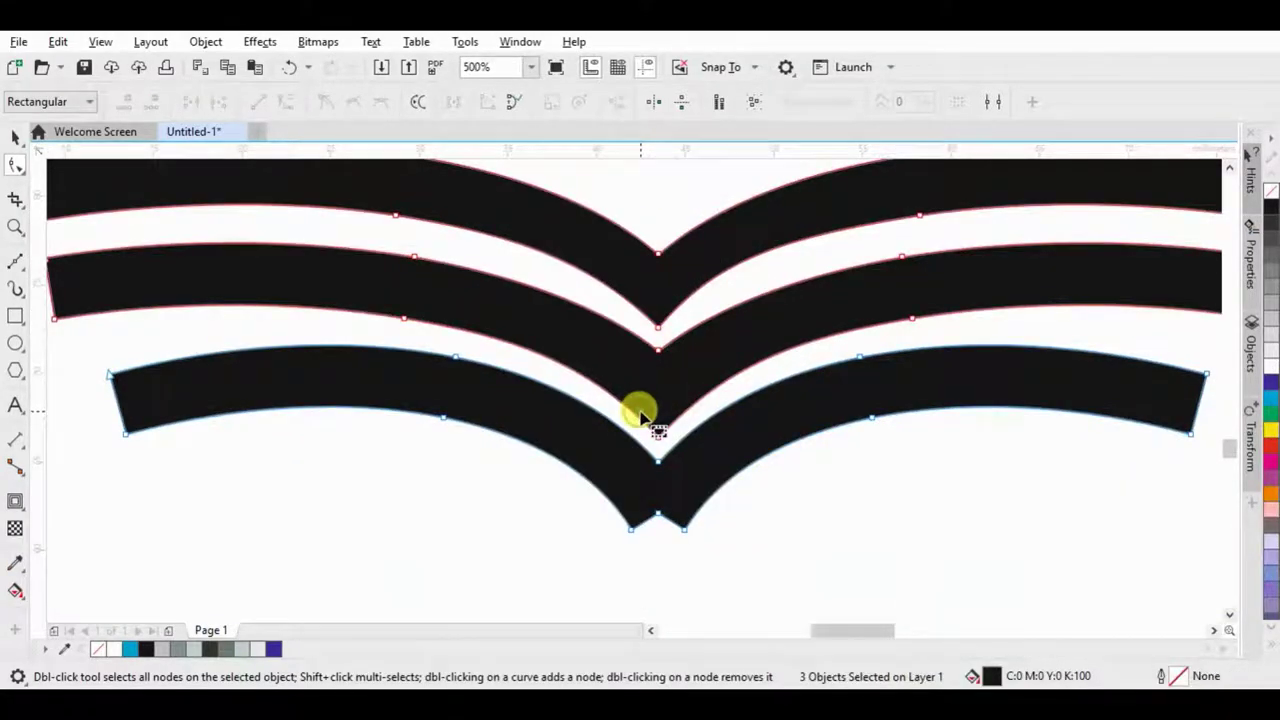
pyautogui.moveTo(661, 514); pyautogui.dragTo(659, 533)
pyautogui.moveTo(575, 458); pyautogui.dragTo(624, 489)
pyautogui.moveTo(742, 458); pyautogui.dragTo(725, 461)
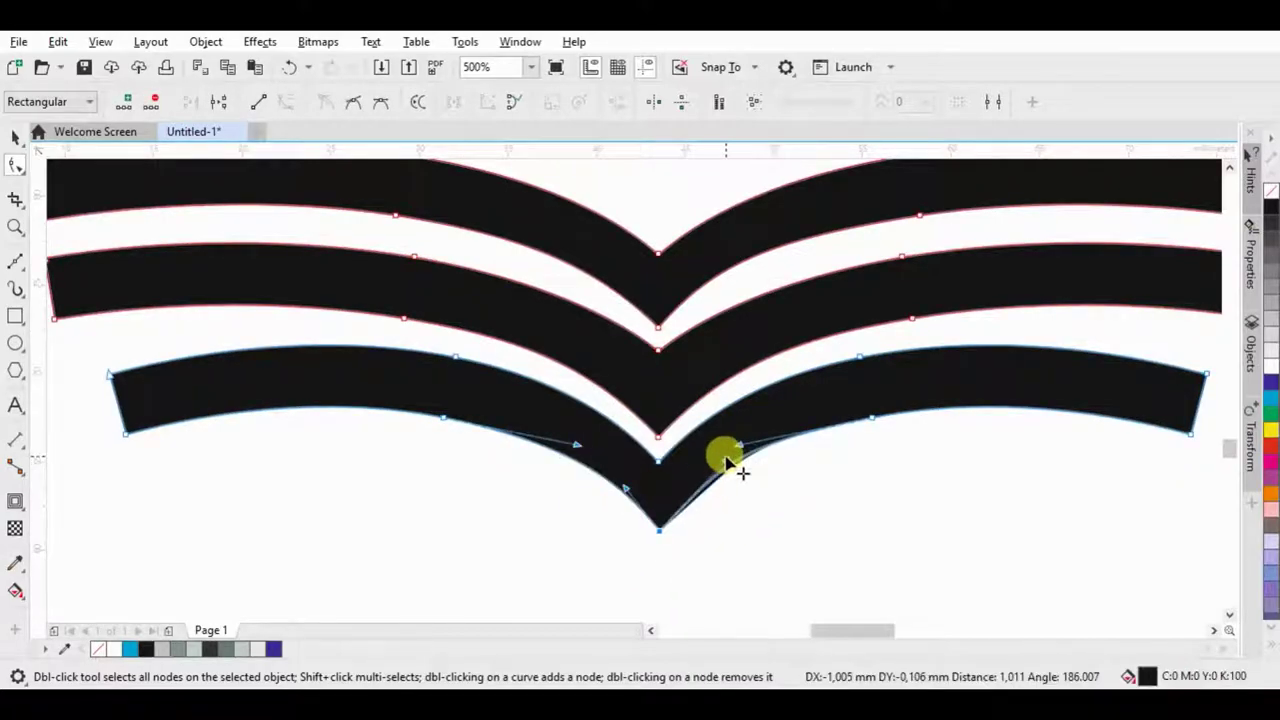
pyautogui.press('space')
pyautogui.scroll(-3, 480, 472)
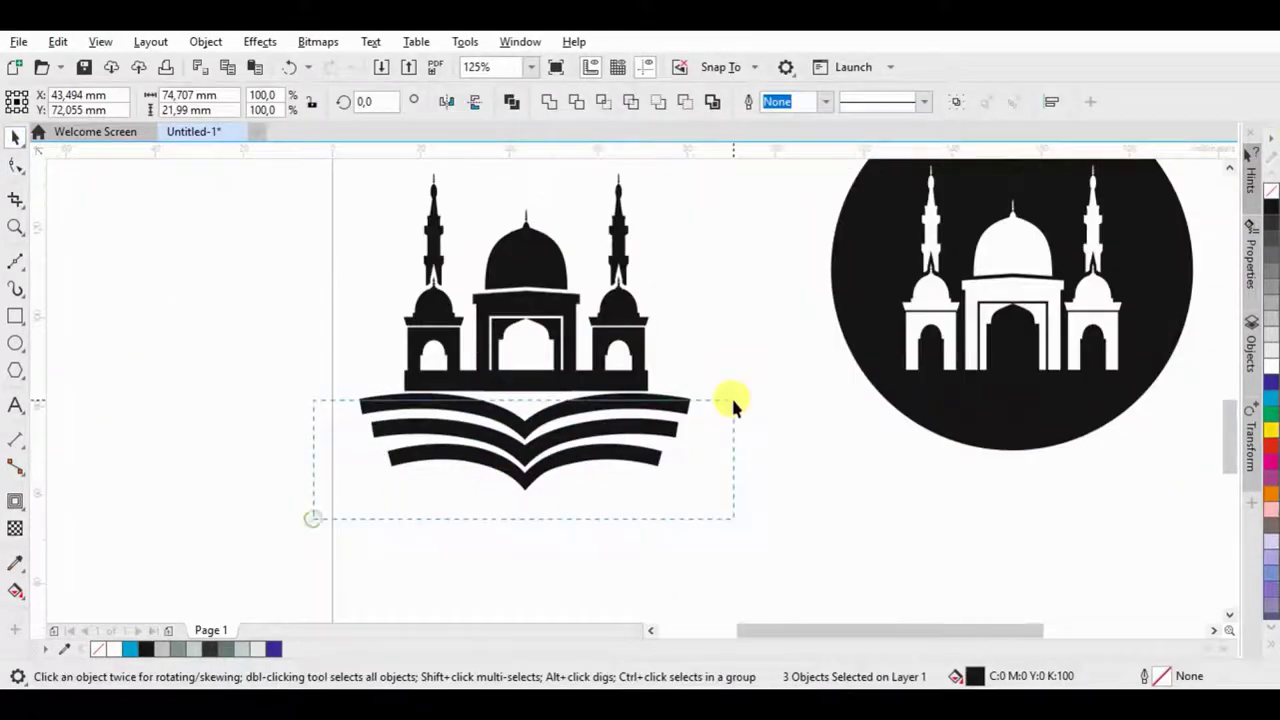
# Step: Merge the book strips into one shape and group them with the mosque
pyautogui.click(511, 101)
pyautogui.scroll(2, 480, 390)
pyautogui.click(527, 368)
pyautogui.press('Escape')
pyautogui.scroll(-3, 379, 499)
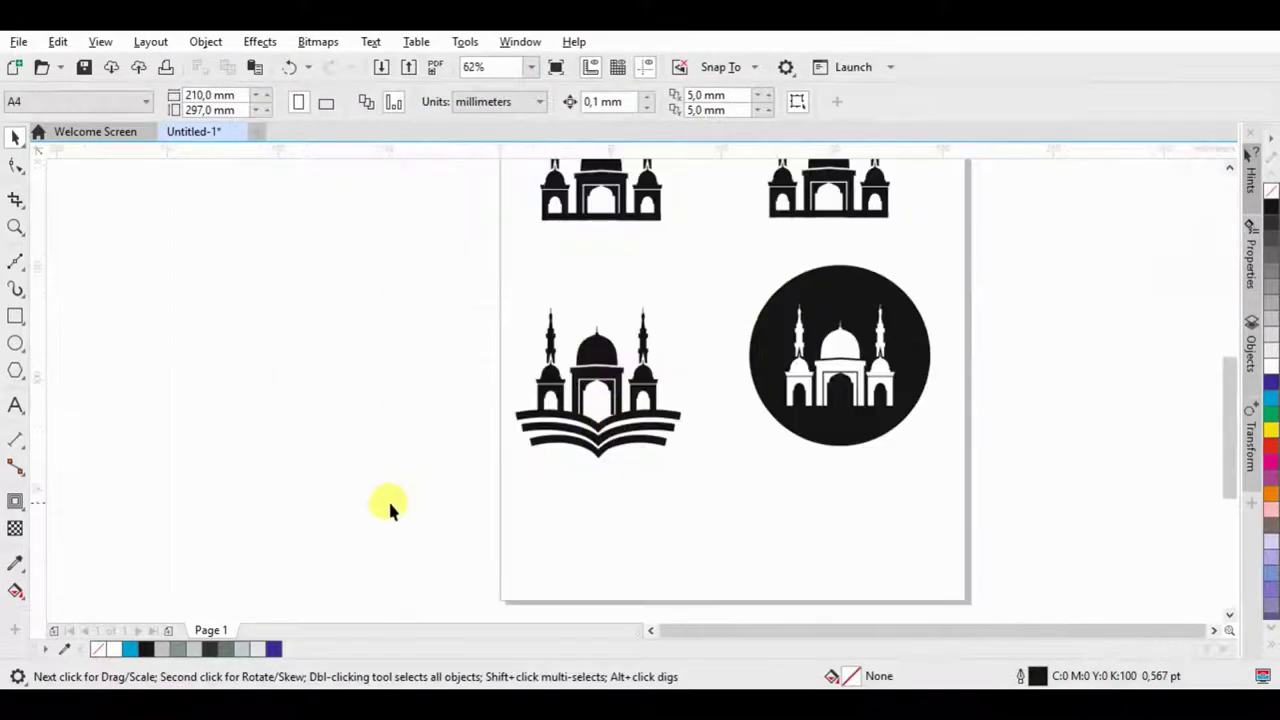
pyautogui.moveTo(381, 505); pyautogui.dragTo(691, 281)
pyautogui.hotkey('ctrl', 'z')
pyautogui.moveTo(426, 270); pyautogui.dragTo(680, 433)
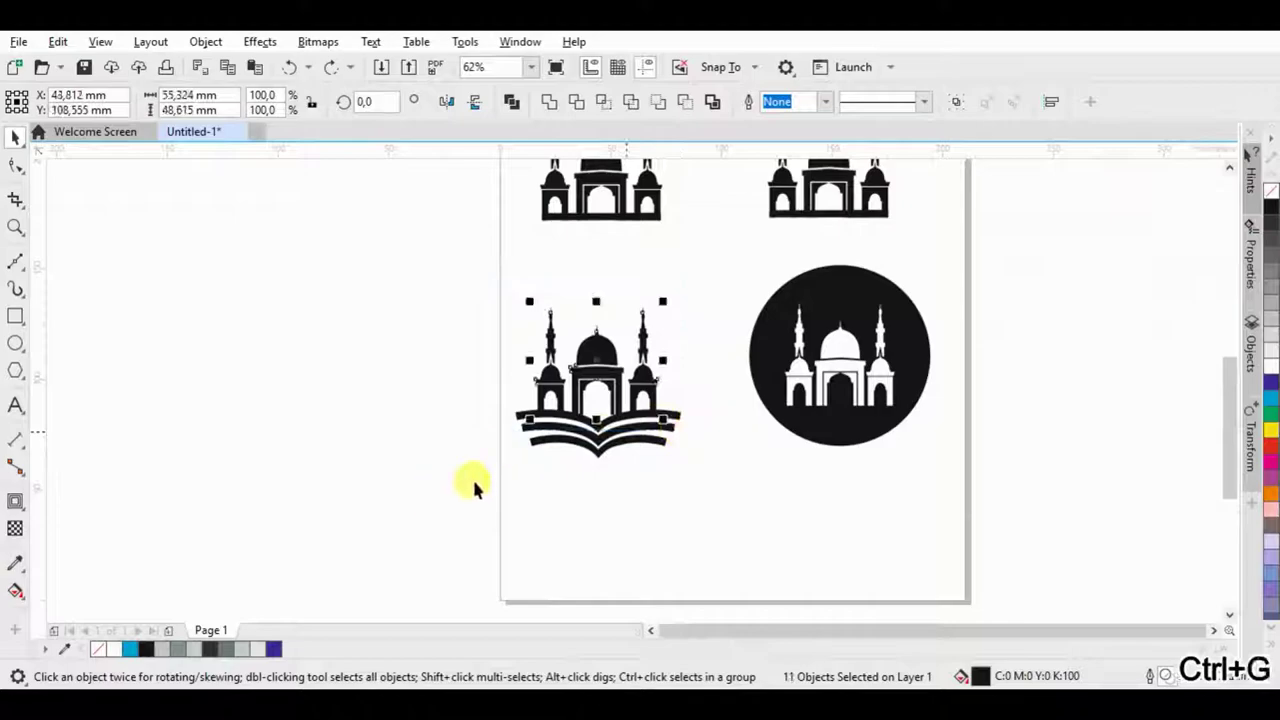
pyautogui.hotkey('ctrl', 'g')
# Step: Shrink the grouped book mosque and move it into the lower-left spot
pyautogui.moveTo(691, 294); pyautogui.dragTo(650, 330)
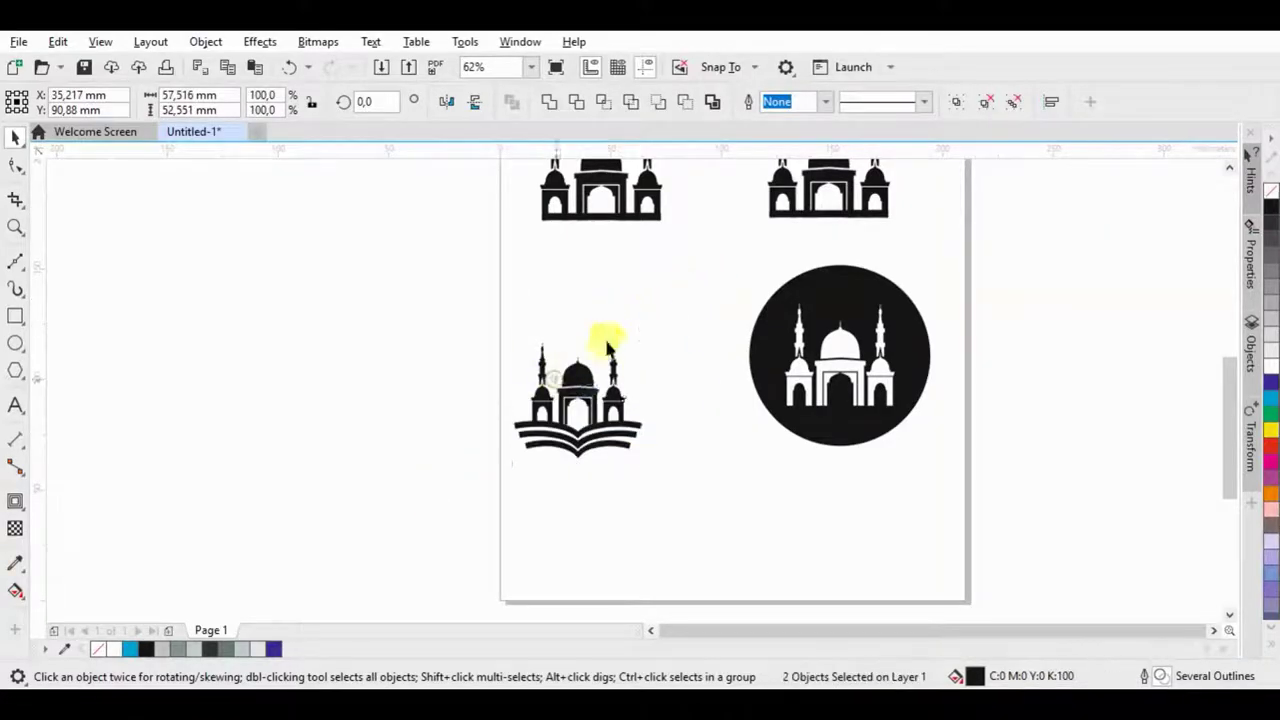
pyautogui.moveTo(580, 370); pyautogui.dragTo(608, 322)
pyautogui.scroll(-2, 400, 428)
pyautogui.press('Escape')
pyautogui.scroll(2, 563, 337)
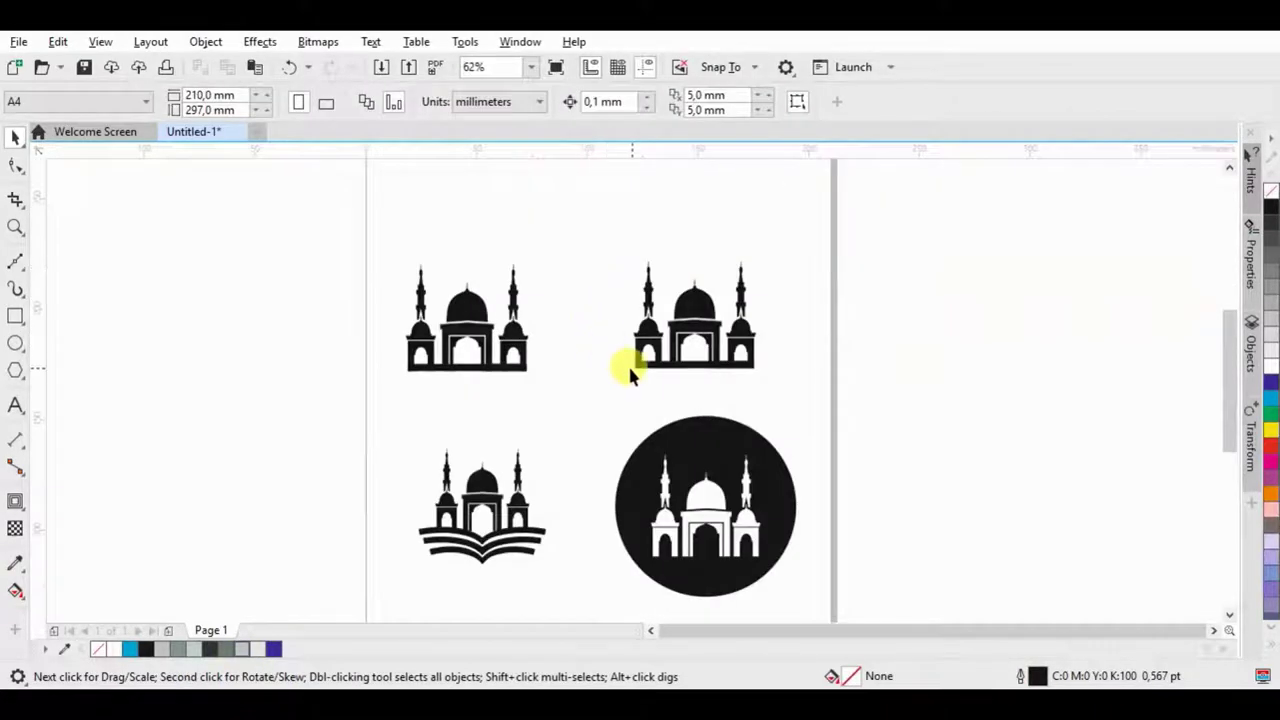
# Step: Resize the top-right mosque's base rectangle to a wider width
pyautogui.moveTo(630, 370); pyautogui.dragTo(840, 257)
pyautogui.scroll(3, 662, 388)
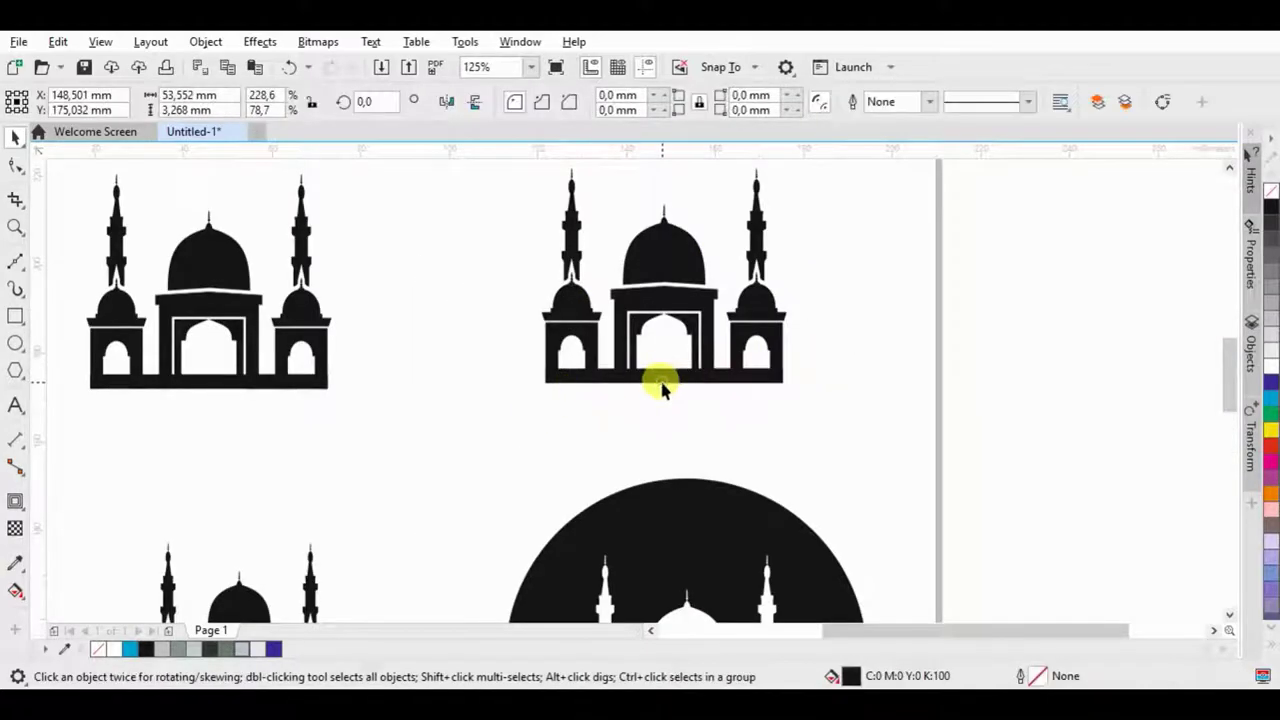
pyautogui.click(547, 436)
pyautogui.scroll(1, 851, 134)
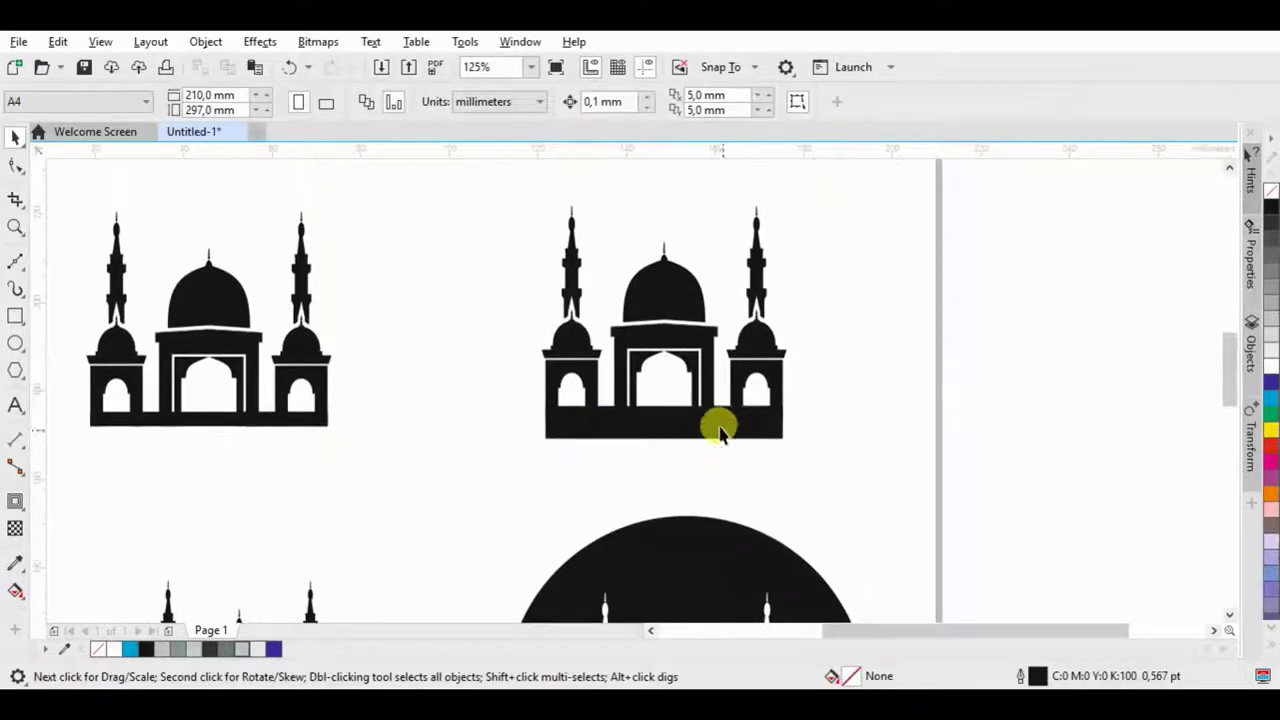
pyautogui.click(714, 423)
pyautogui.moveTo(787, 421); pyautogui.dragTo(814, 421)
pyautogui.moveTo(539, 421); pyautogui.dragTo(516, 421)
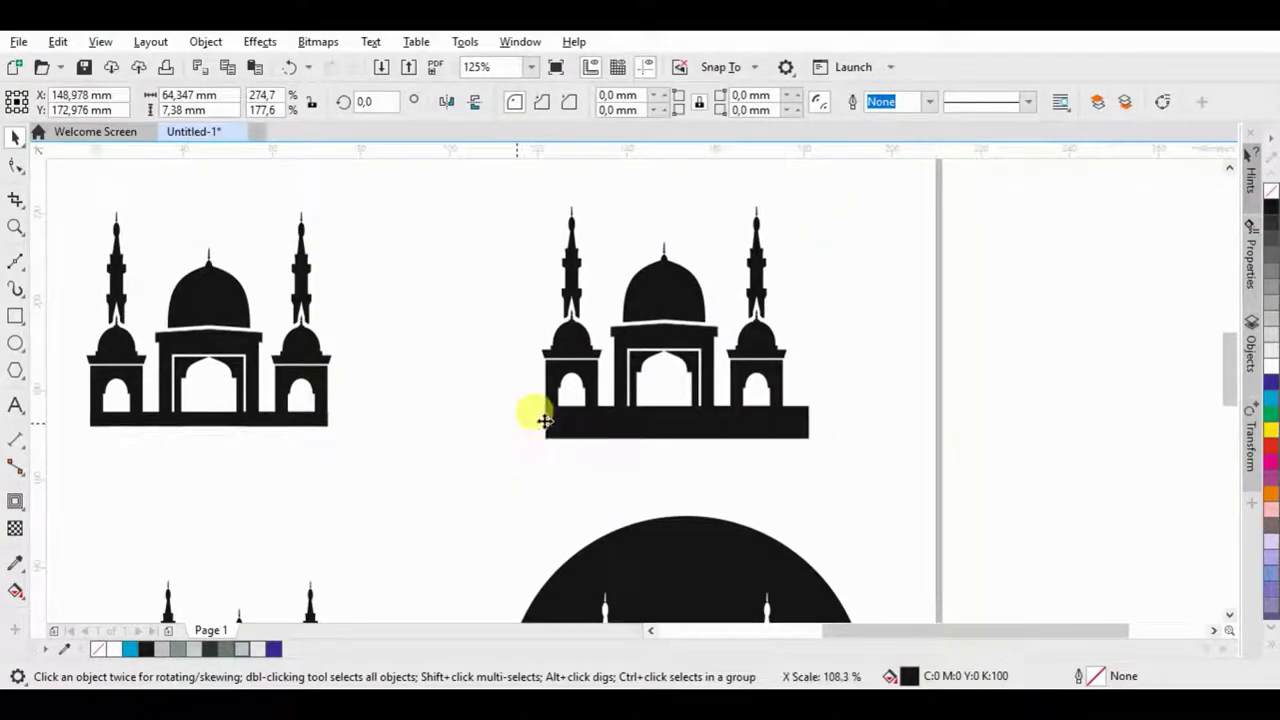
pyautogui.scroll(2, 516, 421)
pyautogui.moveTo(391, 428)
pyautogui.mouseDown()
pyautogui.moveTo(403, 363)
pyautogui.moveTo(412, 428)
pyautogui.mouseUp()
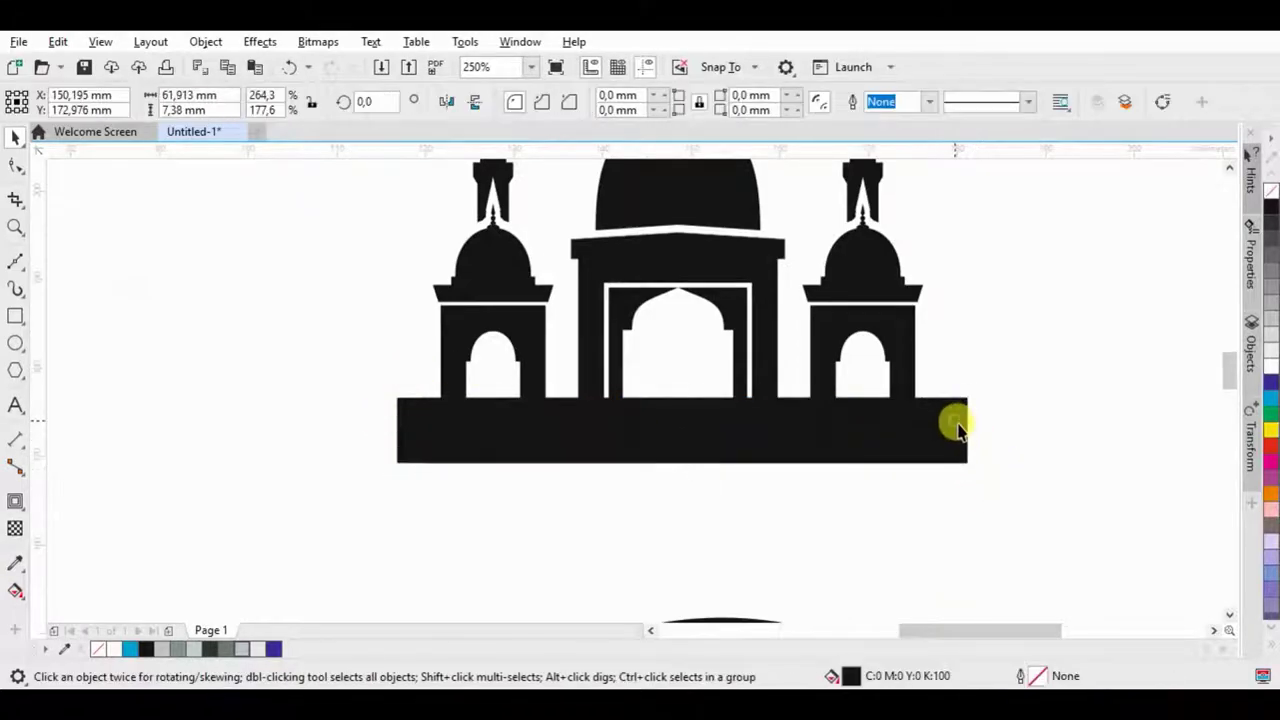
pyautogui.moveTo(958, 428); pyautogui.dragTo(943, 428)
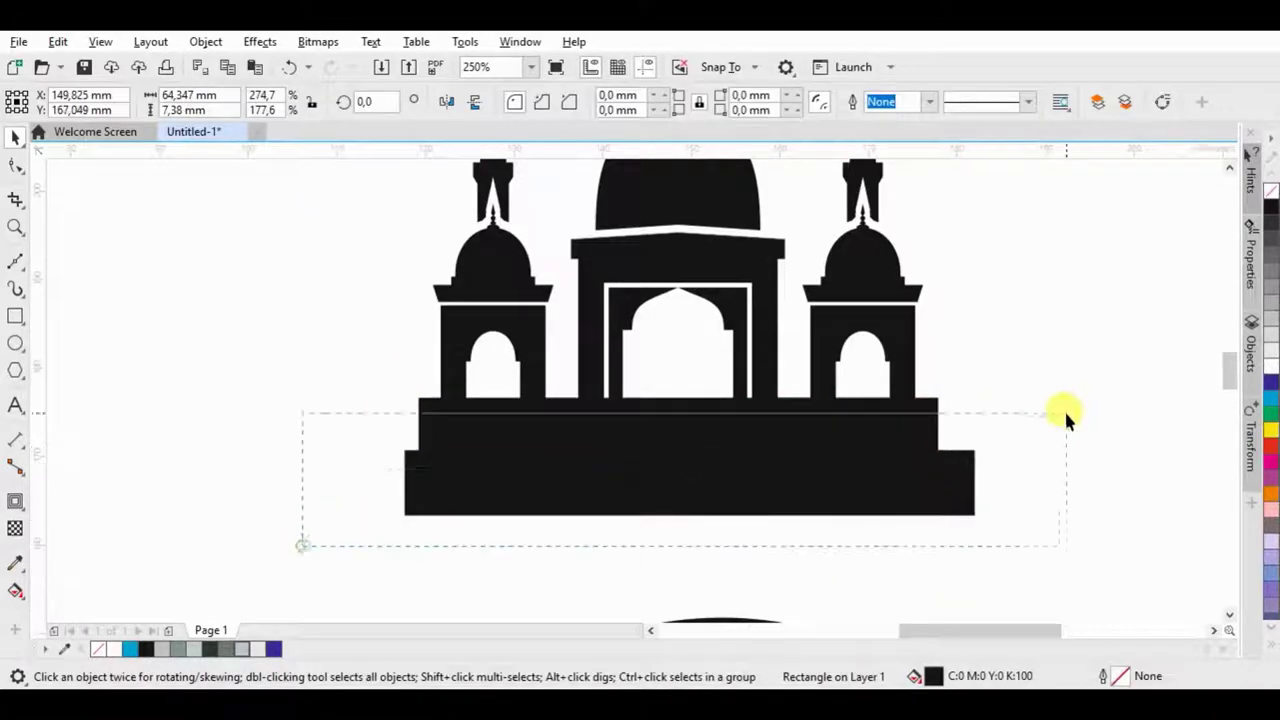
# Step: Move the three base pieces up under the top-right mosque as a stepped platform
pyautogui.moveTo(300, 543); pyautogui.dragTo(1064, 409)
pyautogui.moveTo(674, 509); pyautogui.dragTo(677, 471)
pyautogui.moveTo(550, 447); pyautogui.dragTo(897, 243)
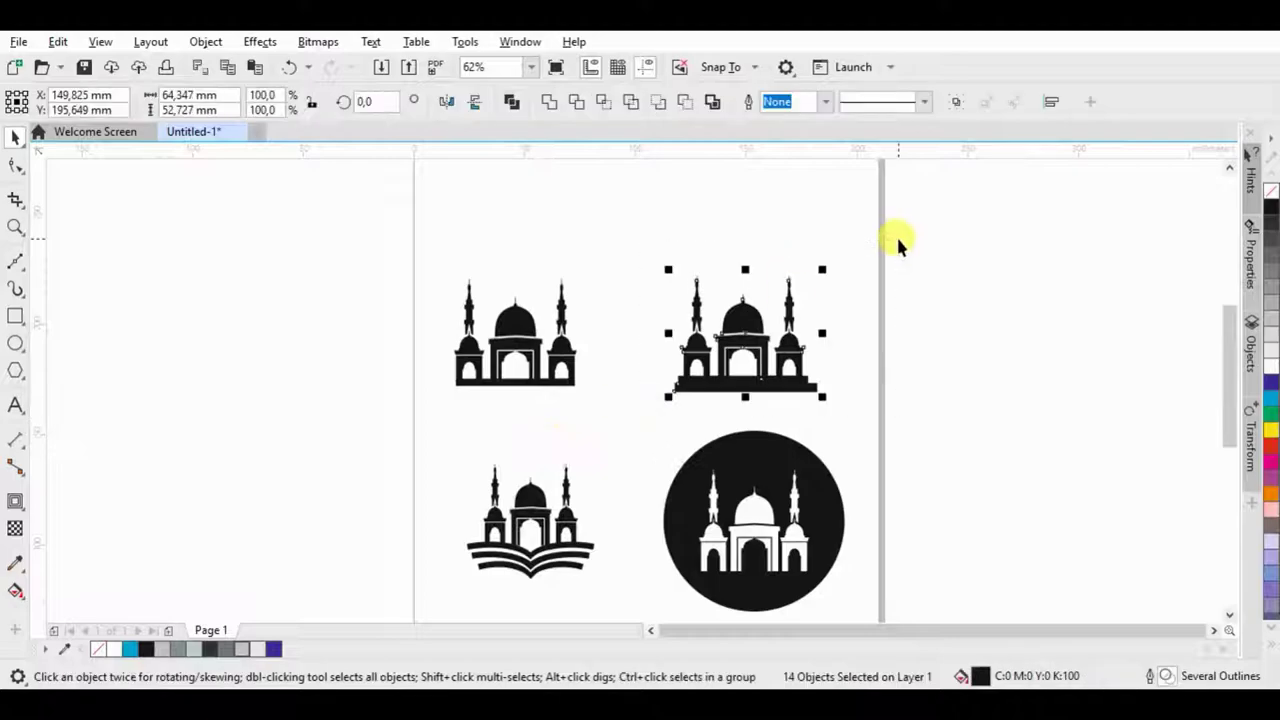
pyautogui.moveTo(629, 370); pyautogui.dragTo(632, 368)
pyautogui.scroll(5, 726, 316)
pyautogui.click(548, 101)
pyautogui.scroll(-5, 656, 470)
# Step: Draw a circle around the top-left mosque with the ellipse tool (F7)
pyautogui.moveTo(656, 470); pyautogui.dragTo(829, 386)
pyautogui.scroll(3, 829, 386)
pyautogui.click(548, 101)
pyautogui.scroll(-3, 775, 292)
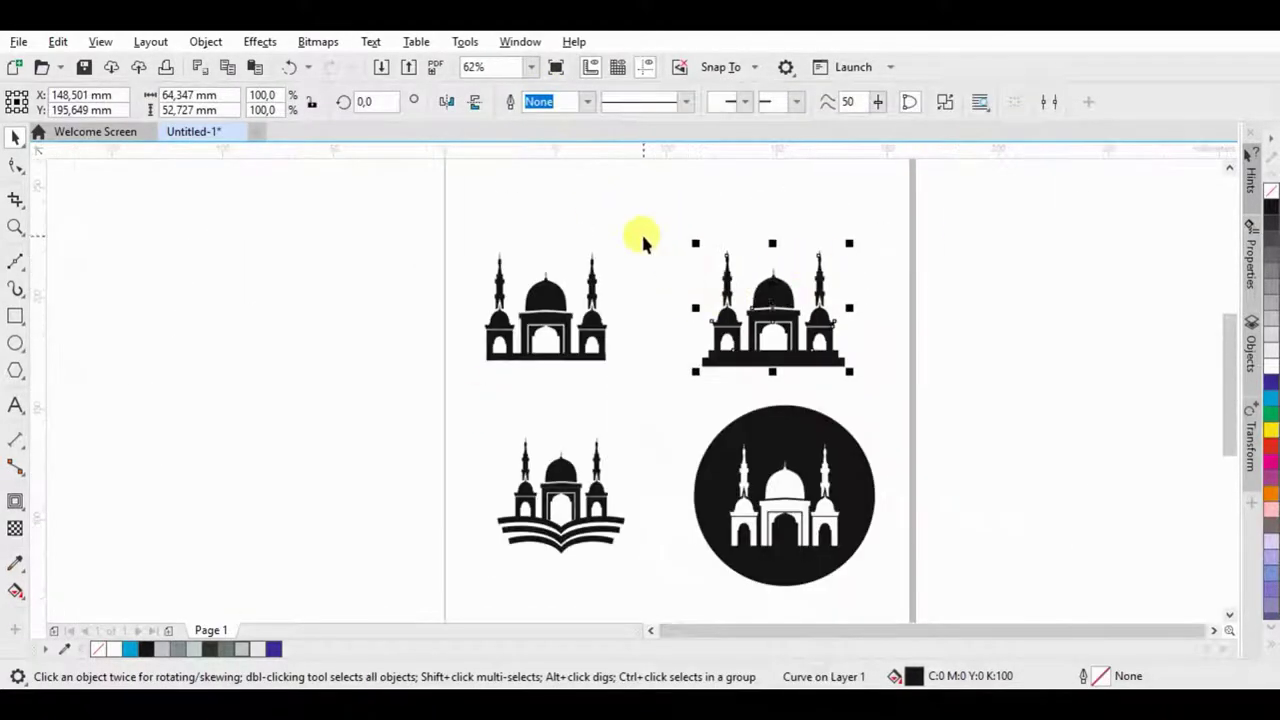
pyautogui.moveTo(384, 384); pyautogui.dragTo(386, 382)
pyautogui.scroll(3, 528, 229)
pyautogui.press('F7')
pyautogui.scroll(-3, 457, 286)
pyautogui.moveTo(468, 293); pyautogui.dragTo(652, 451)
# Step: Offset a smaller circle copy to form a crescent, then rotate it to tilt its tips
pyautogui.scroll(3, 420, 480)
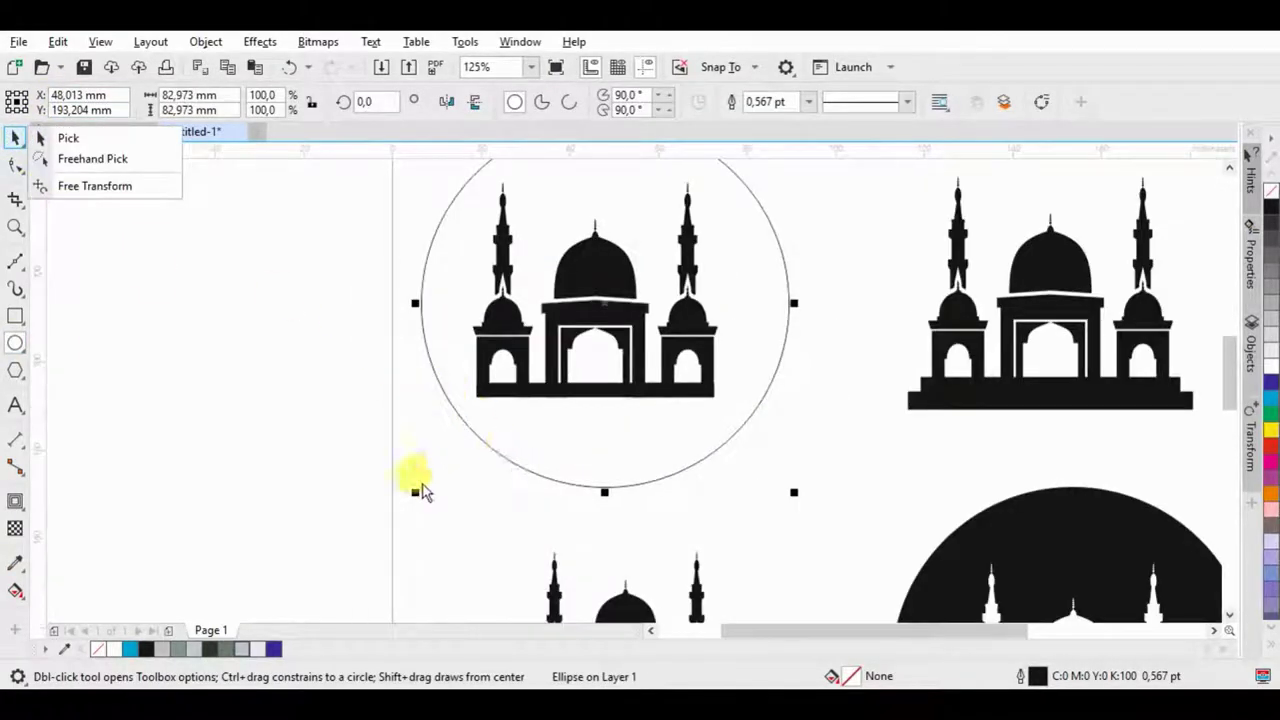
pyautogui.moveTo(413, 490); pyautogui.dragTo(505, 405)
pyautogui.moveTo(652, 197); pyautogui.dragTo(620, 256)
pyautogui.hotkey('ctrl', 'z')
pyautogui.moveTo(751, 177); pyautogui.dragTo(766, 386)
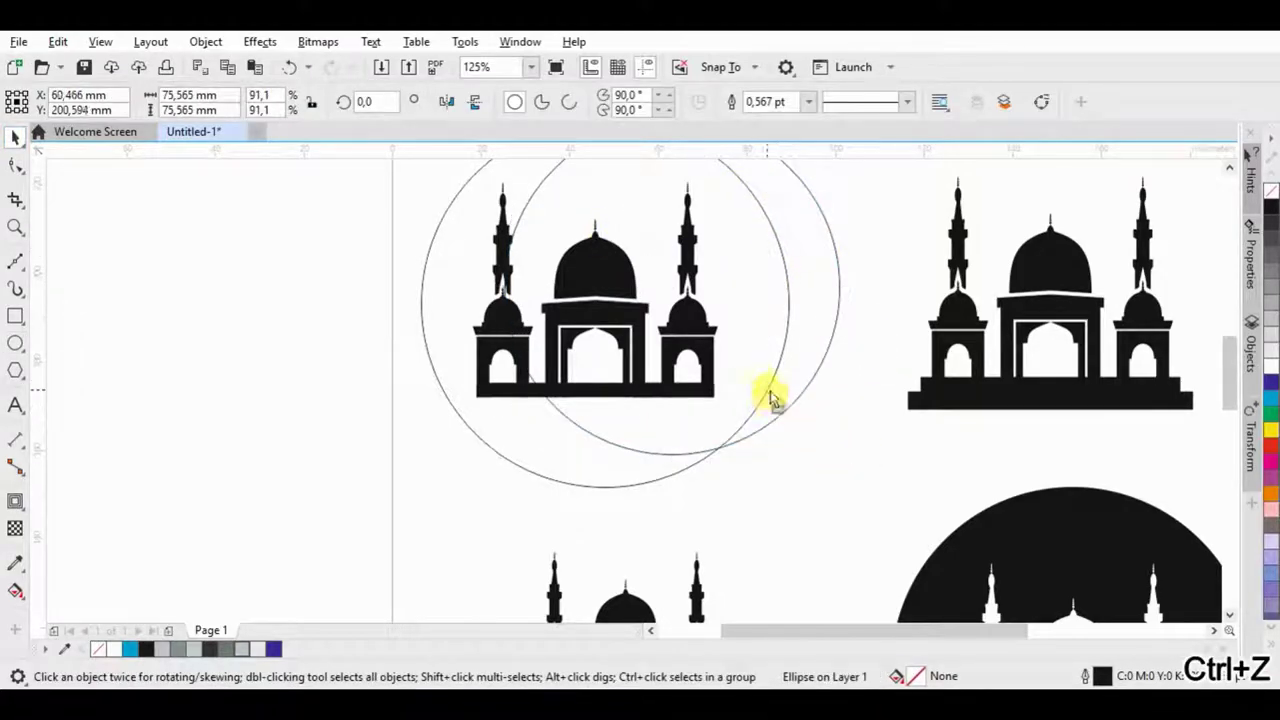
pyautogui.scroll(-3, 700, 437)
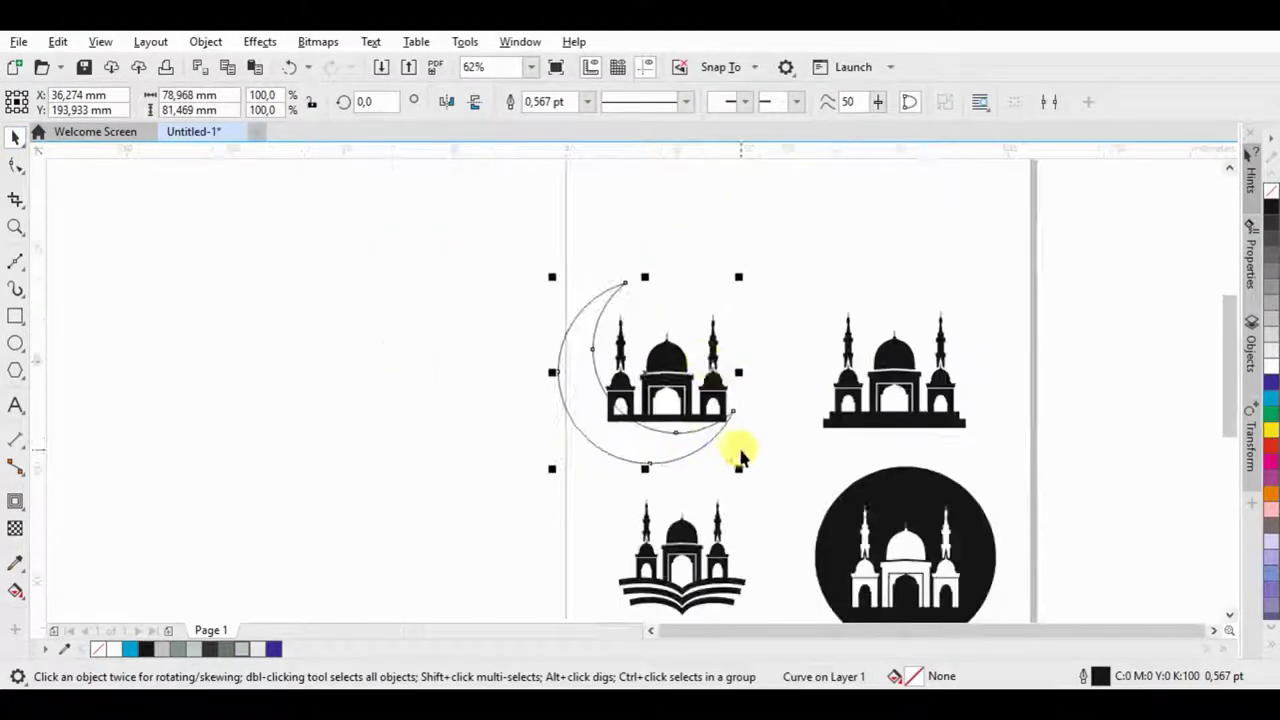
pyautogui.scroll(3, 469, 289)
pyautogui.click(469, 289)
pyautogui.moveTo(432, 372); pyautogui.dragTo(461, 350)
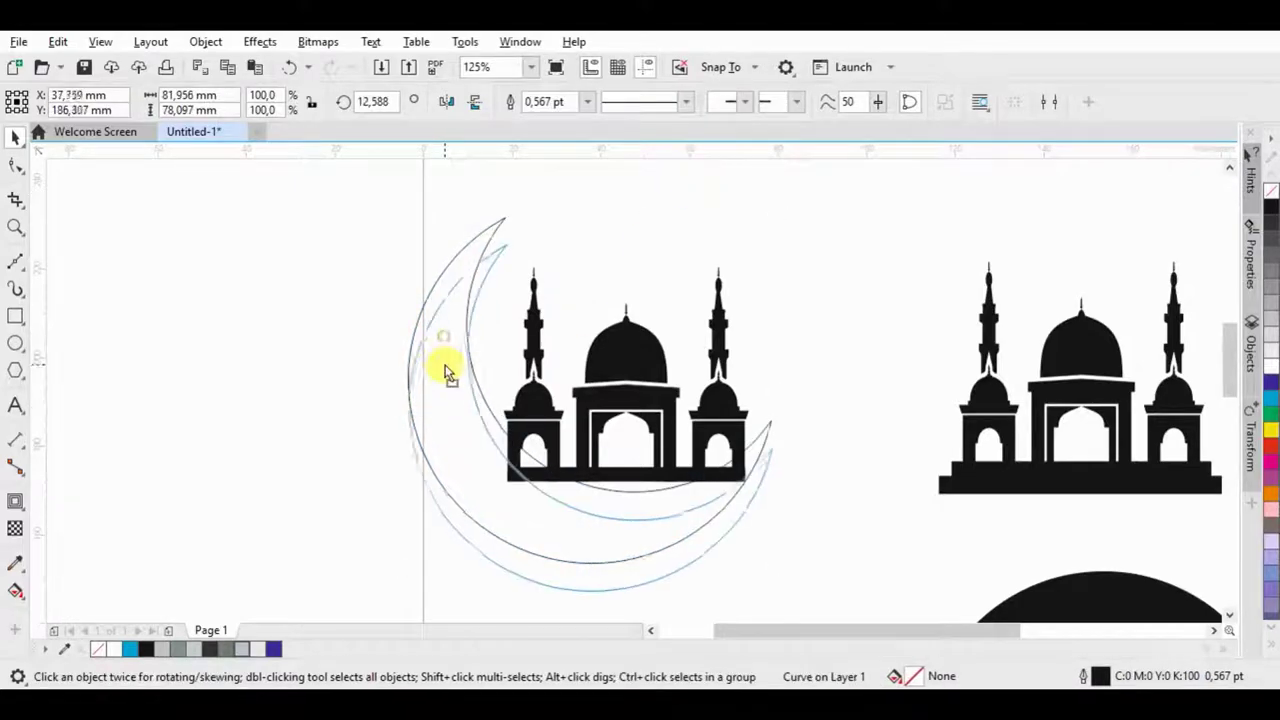
# Step: Nudge the right minaret pieces of the mosque slightly left
pyautogui.click(625, 482)
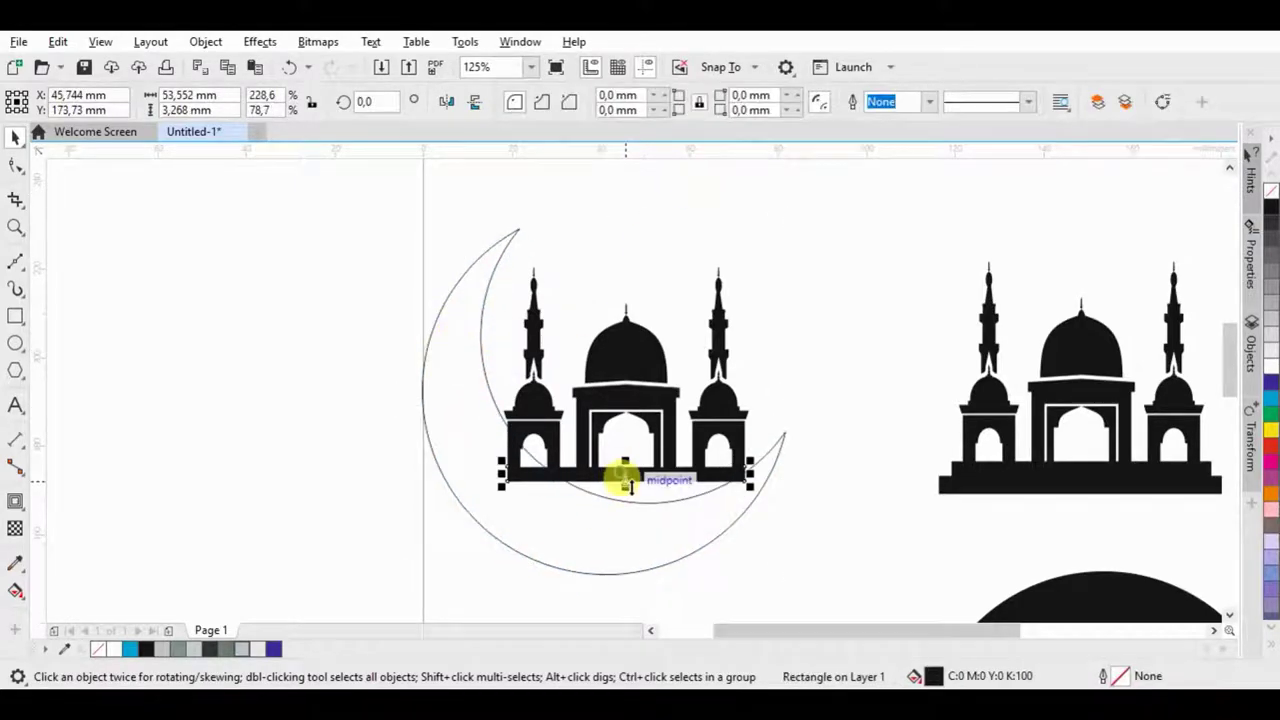
pyautogui.click(610, 498)
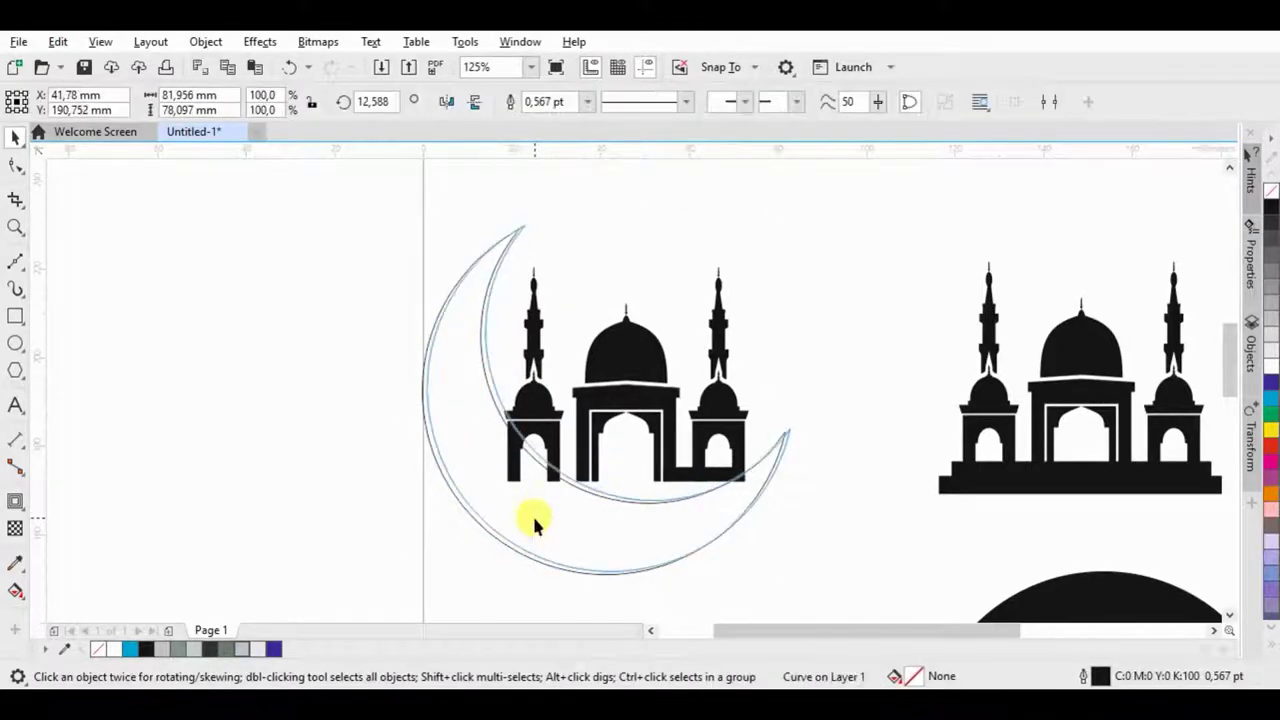
pyautogui.scroll(2, 588, 490)
pyautogui.scroll(-2, 587, 477)
pyautogui.click(586, 447)
pyautogui.moveTo(565, 225); pyautogui.dragTo(565, 225)
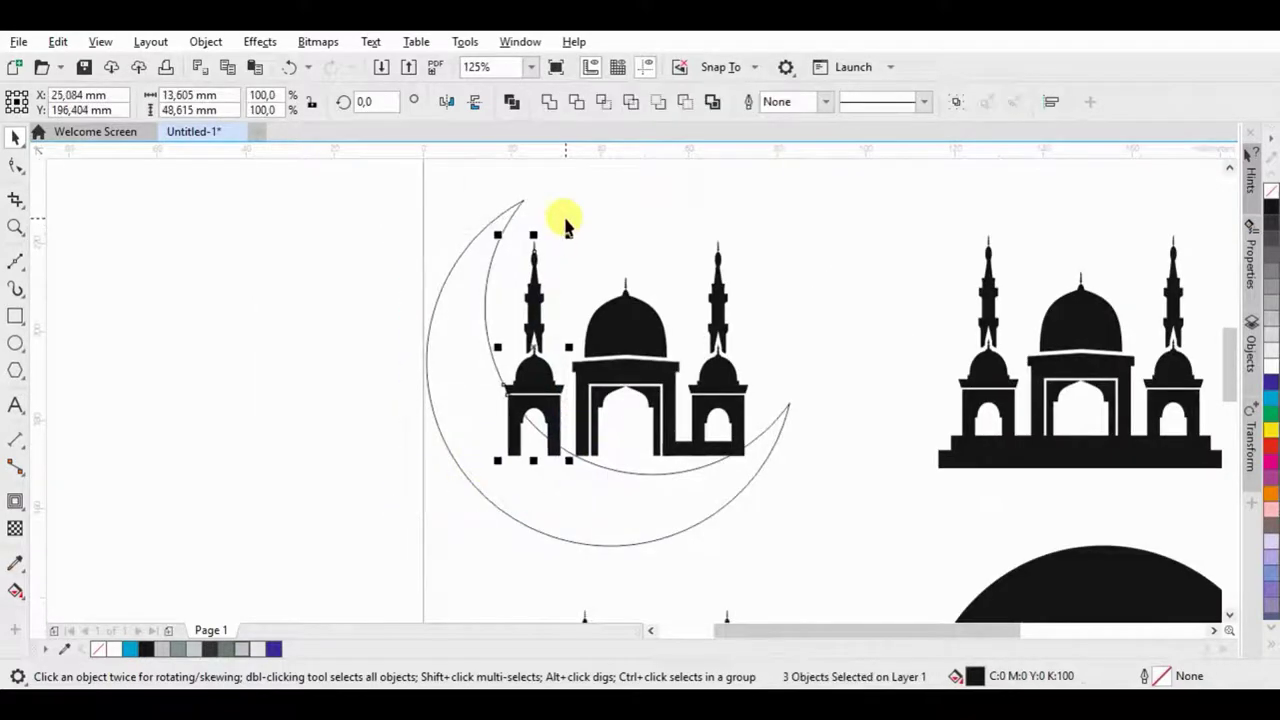
pyautogui.press('Left')
pyautogui.press('Left')
pyautogui.press('Left')
pyautogui.press('Left')
pyautogui.press('Left')
pyautogui.press('Left')
pyautogui.press('Left')
pyautogui.press('Left')
pyautogui.press('Left')
pyautogui.press('Left')
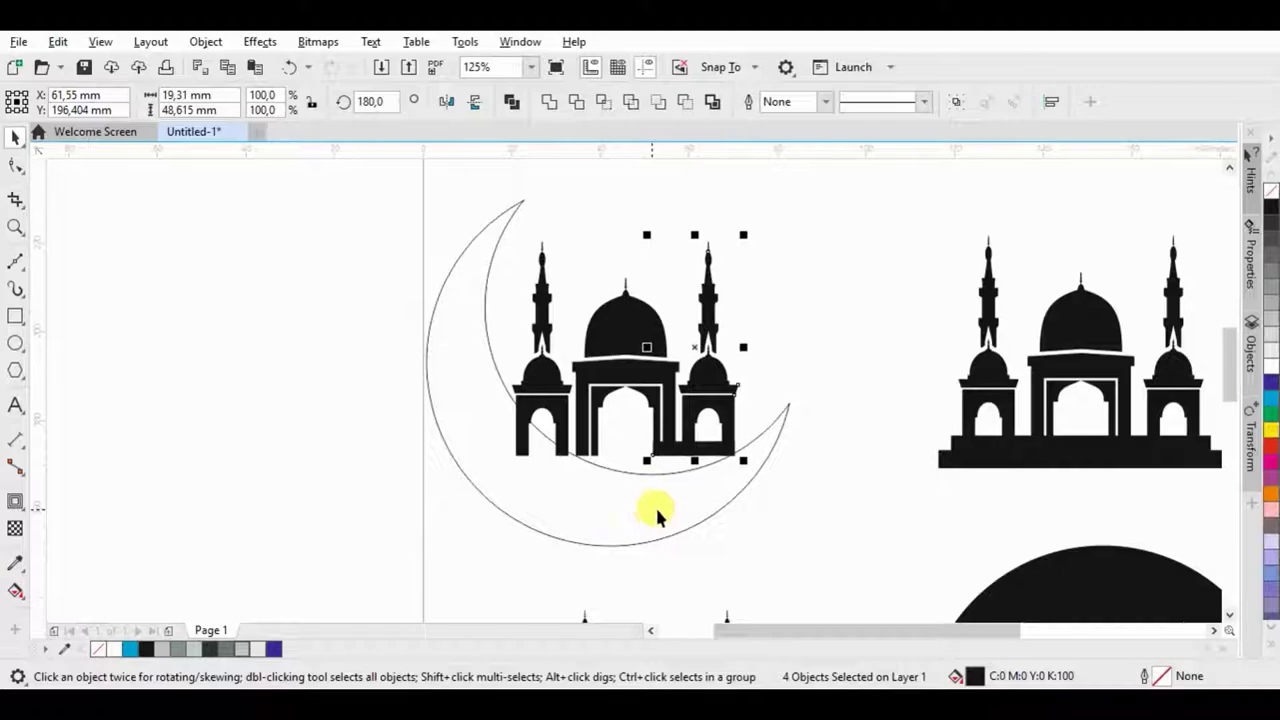
# Step: Fill the crescent and mosque logo with black
pyautogui.click(649, 510)
pyautogui.click(703, 497)
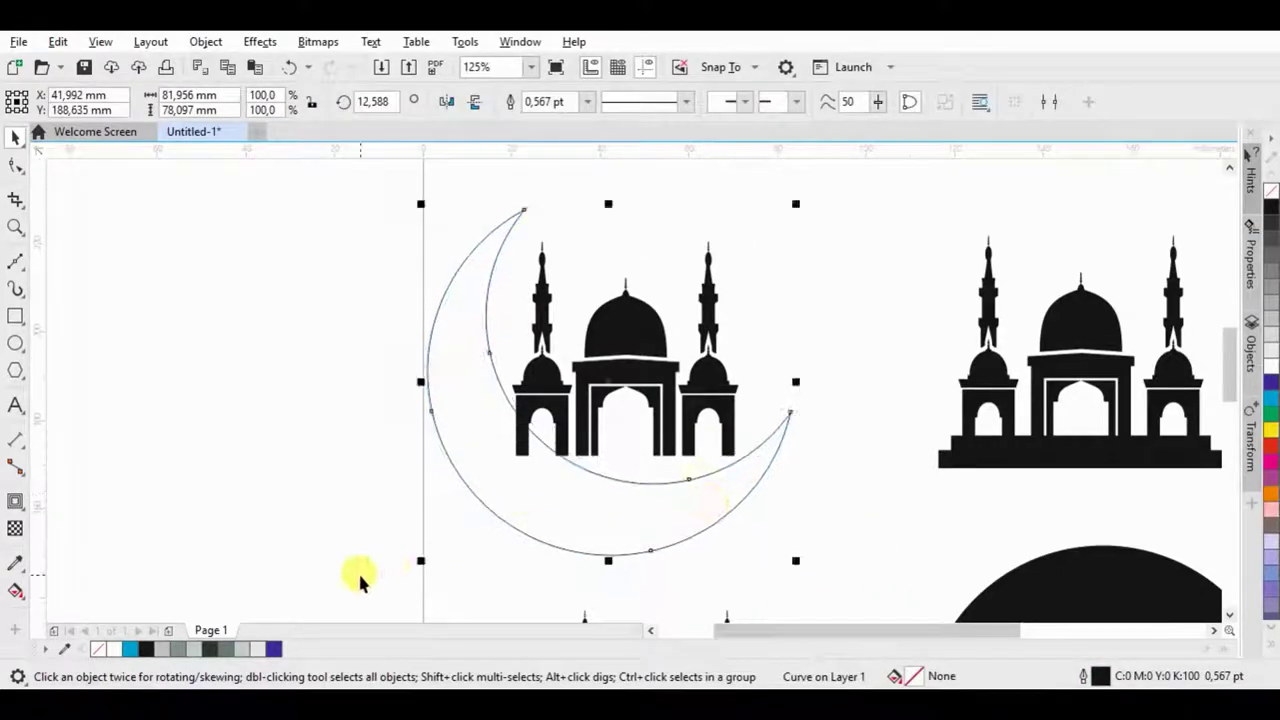
pyautogui.moveTo(360, 580); pyautogui.dragTo(830, 165)
pyautogui.click(1270, 205)
pyautogui.scroll(-2, 720, 330)
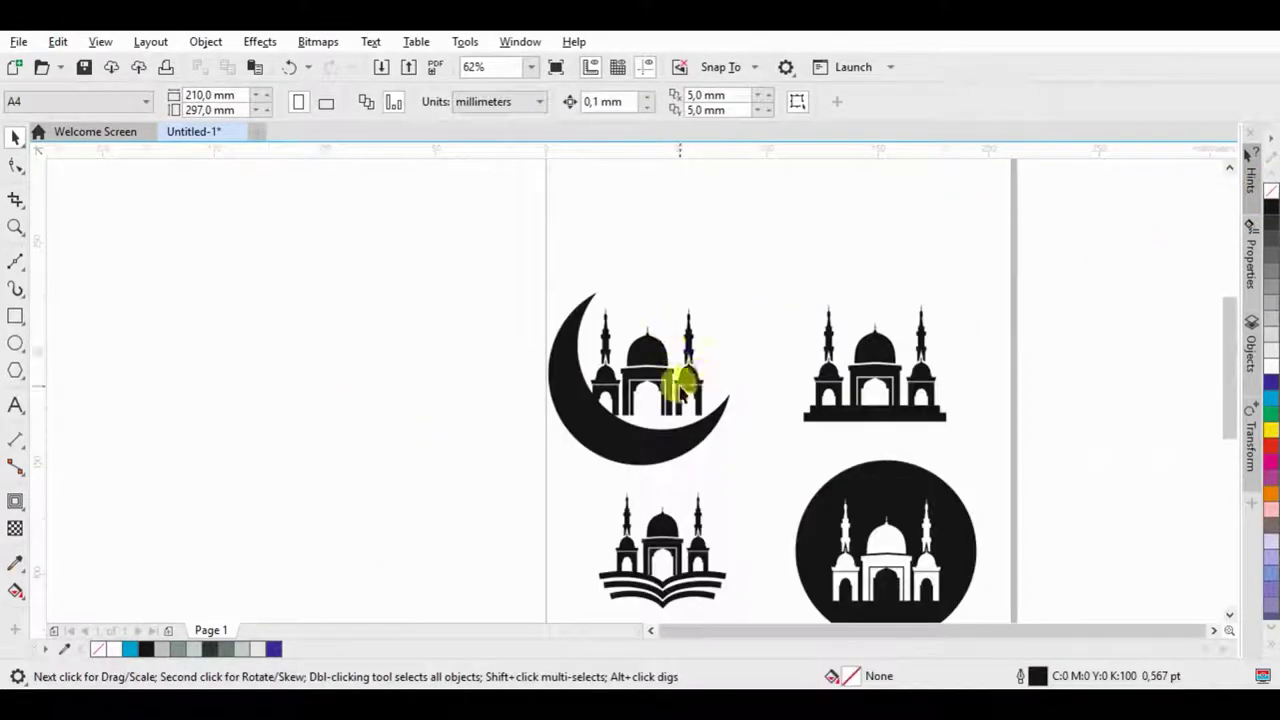
pyautogui.scroll(5, 683, 371)
# Step: Select the mosque arch pieces, then the MASJID LOGO title text
pyautogui.click(649, 422)
pyautogui.scroll(-3, 330, 487)
pyautogui.keyDown('shift'); pyautogui.click(466, 294); pyautogui.keyUp('shift')
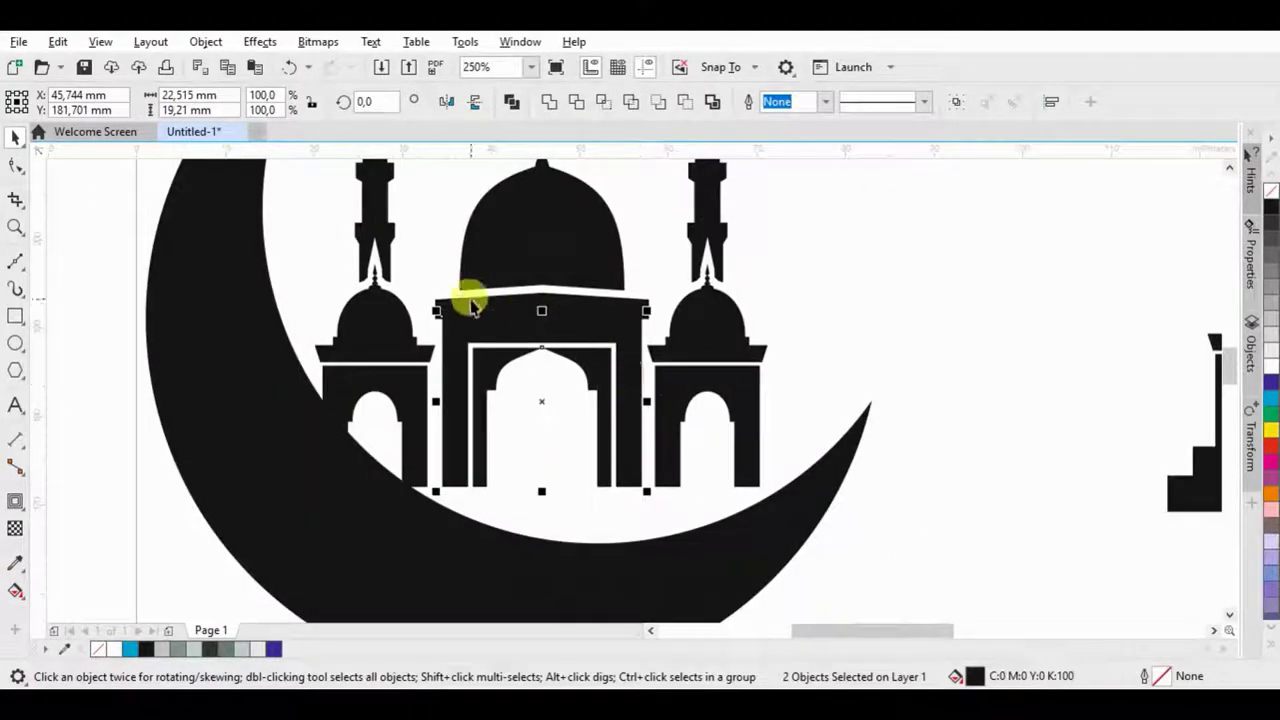
pyautogui.scroll(-2, 466, 294)
pyautogui.keyDown('shift'); pyautogui.click(557, 343); pyautogui.keyUp('shift')
pyautogui.scroll(3, 520, 268)
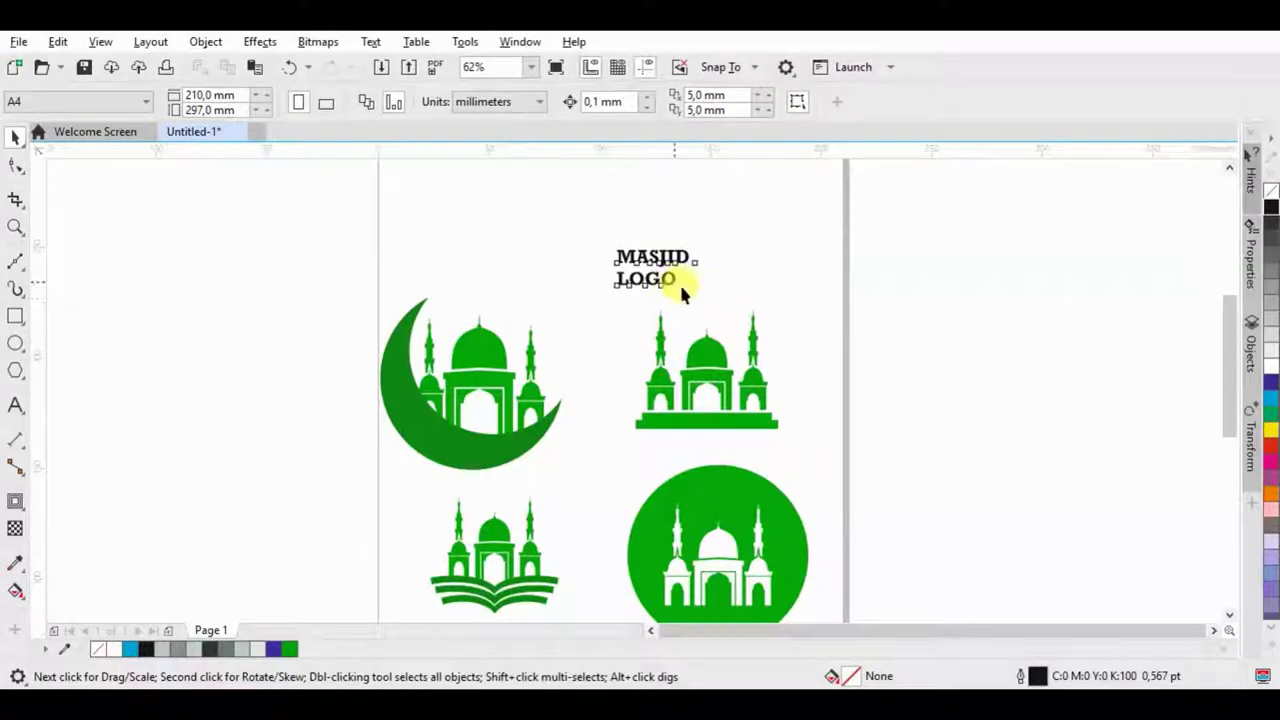
pyautogui.click(680, 285)
# Step: Centre-align the title and edit it to read MASJID AR RAHMAN
pyautogui.click(893, 101)
pyautogui.click(928, 166)
pyautogui.scroll(2, 740, 260)
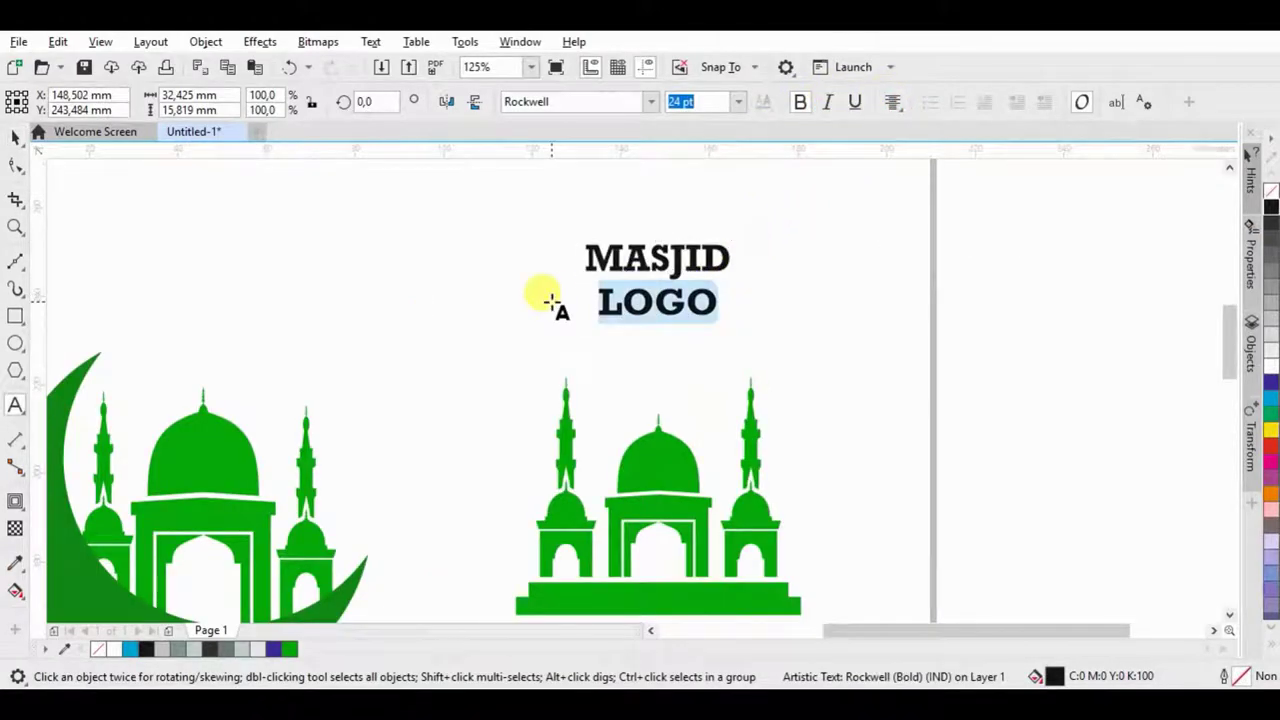
pyautogui.write('AR R')
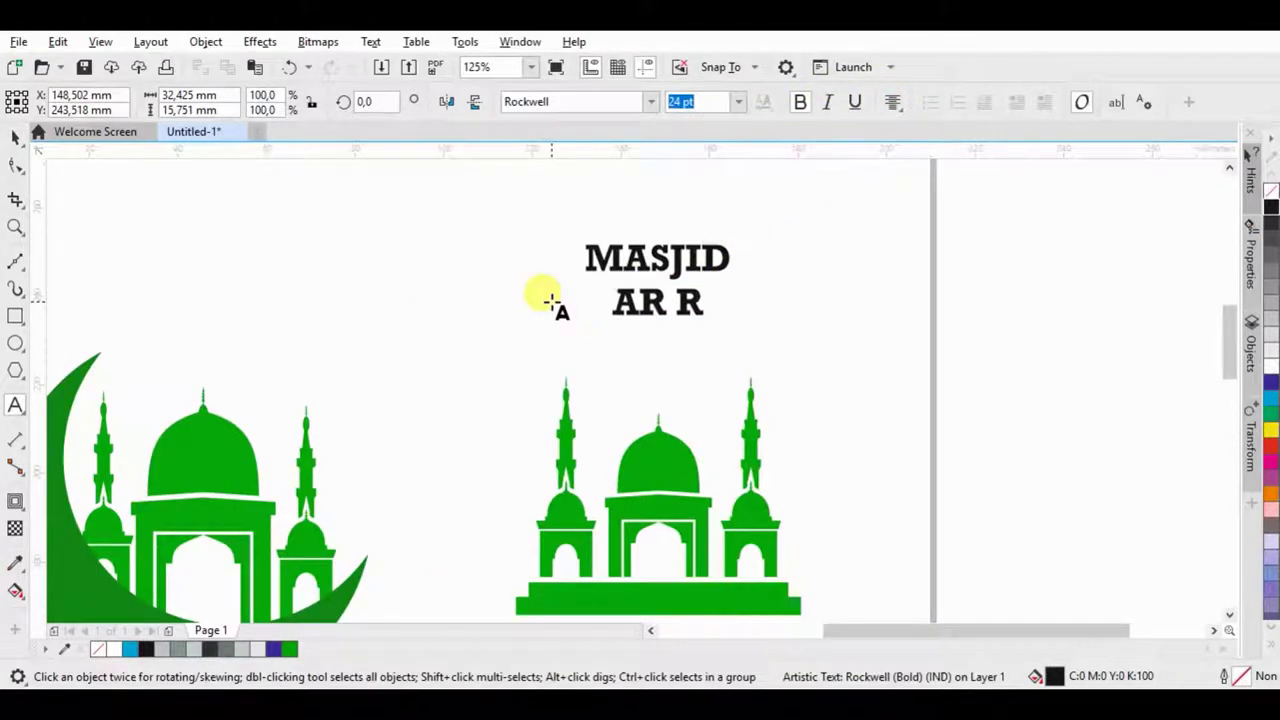
pyautogui.scroll(-2, 663, 200)
pyautogui.moveTo(606, 194); pyautogui.dragTo(723, 266)
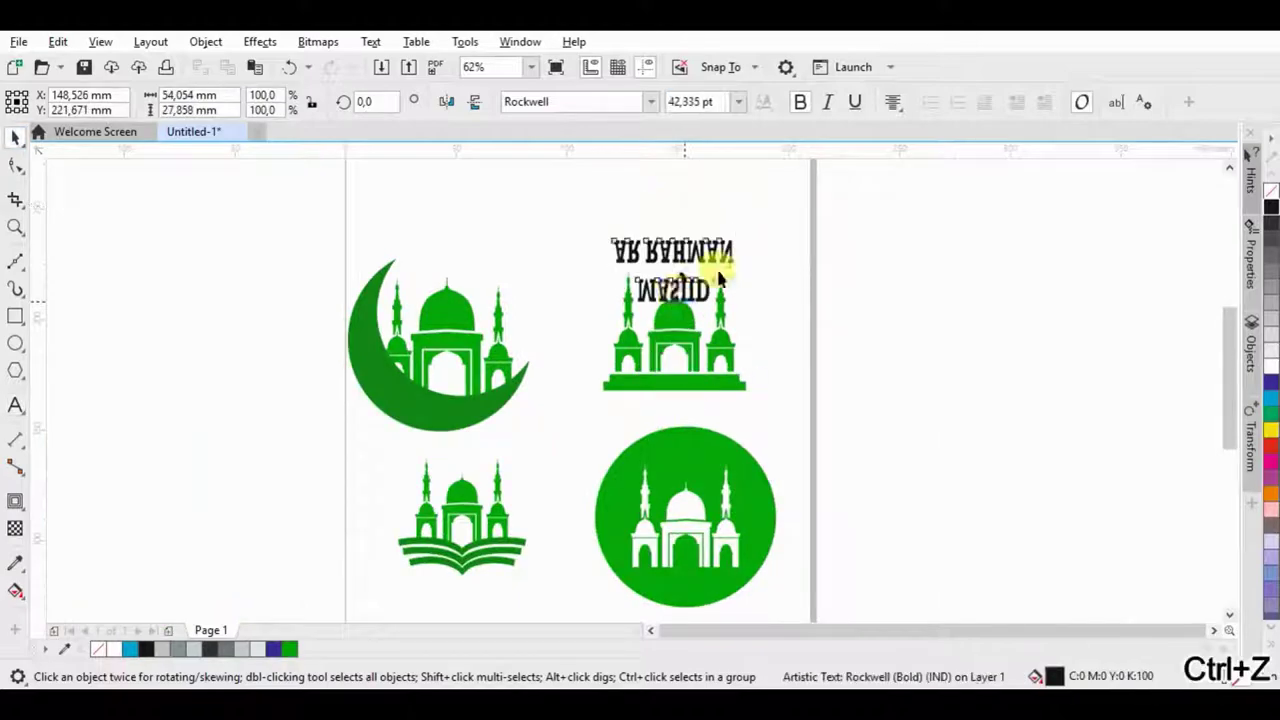
pyautogui.hotkey('ctrl', 'z')
pyautogui.click(777, 270)
# Step: Paste a copy of the title in Times New Roman and move it off the page left
pyautogui.hotkey('ctrl', 'v')
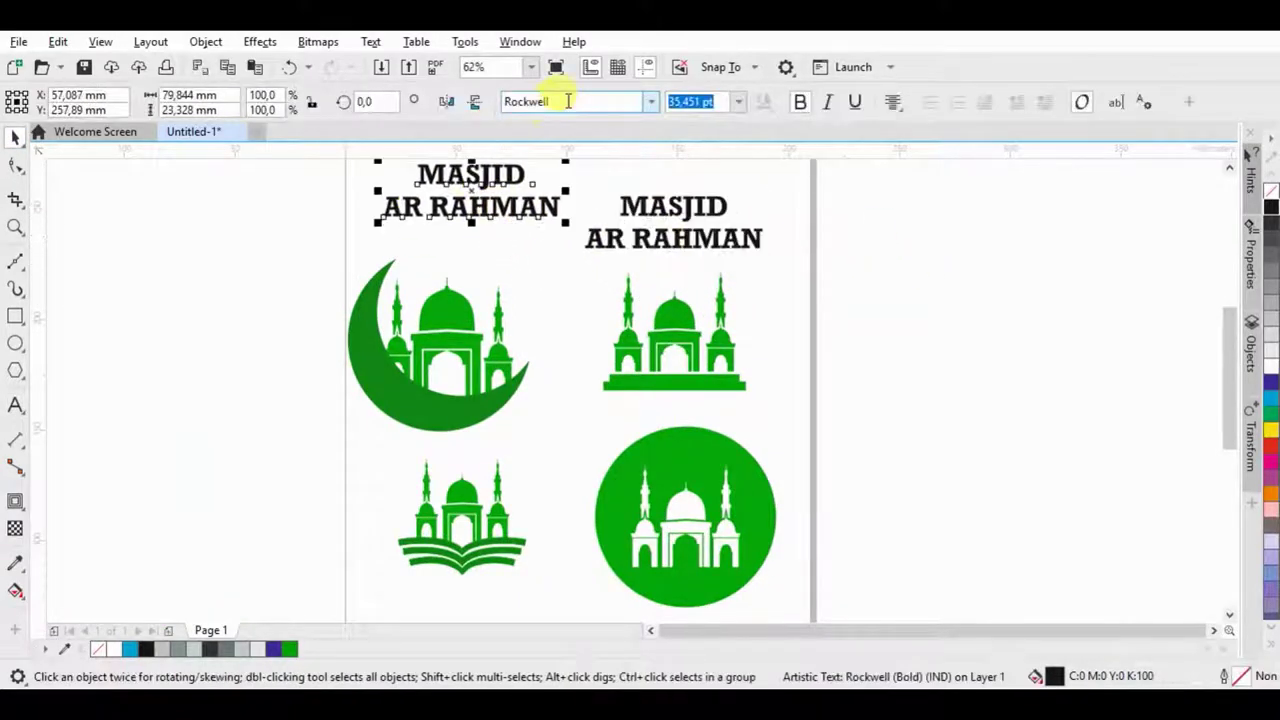
pyautogui.click(600, 101)
pyautogui.write('Times New Roman')
pyautogui.press('Tab')
pyautogui.moveTo(470, 176)
pyautogui.mouseDown()
pyautogui.moveTo(232, 425)
pyautogui.moveTo(263, 366)
pyautogui.moveTo(281, 473)
pyautogui.moveTo(965, 480)
pyautogui.mouseUp()
# Step: Set another title copy to Arial, then select the Times New Roman copy
pyautogui.click(614, 101)
pyautogui.write('Arial')
pyautogui.press('Return')
pyautogui.scroll(-2, 665, 360)
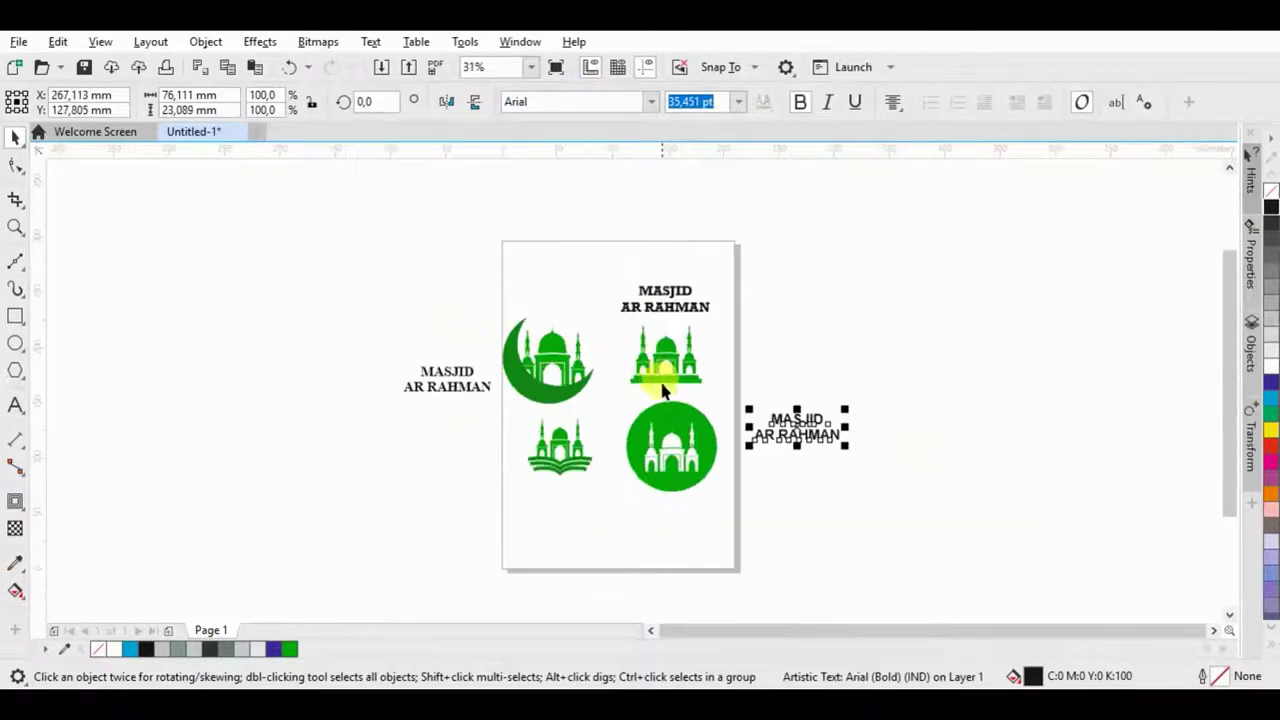
pyautogui.scroll(2, 722, 420)
pyautogui.click(240, 328)
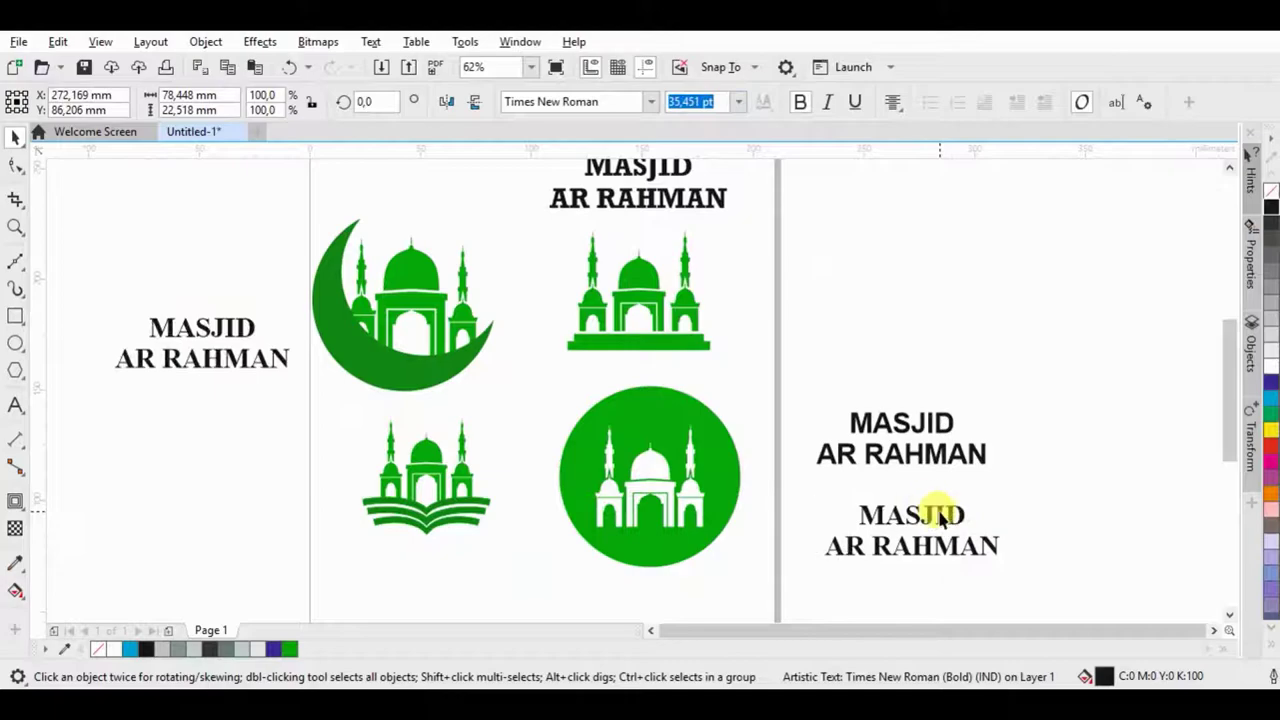
pyautogui.scroll(2, 817, 565)
pyautogui.click(371, 42)
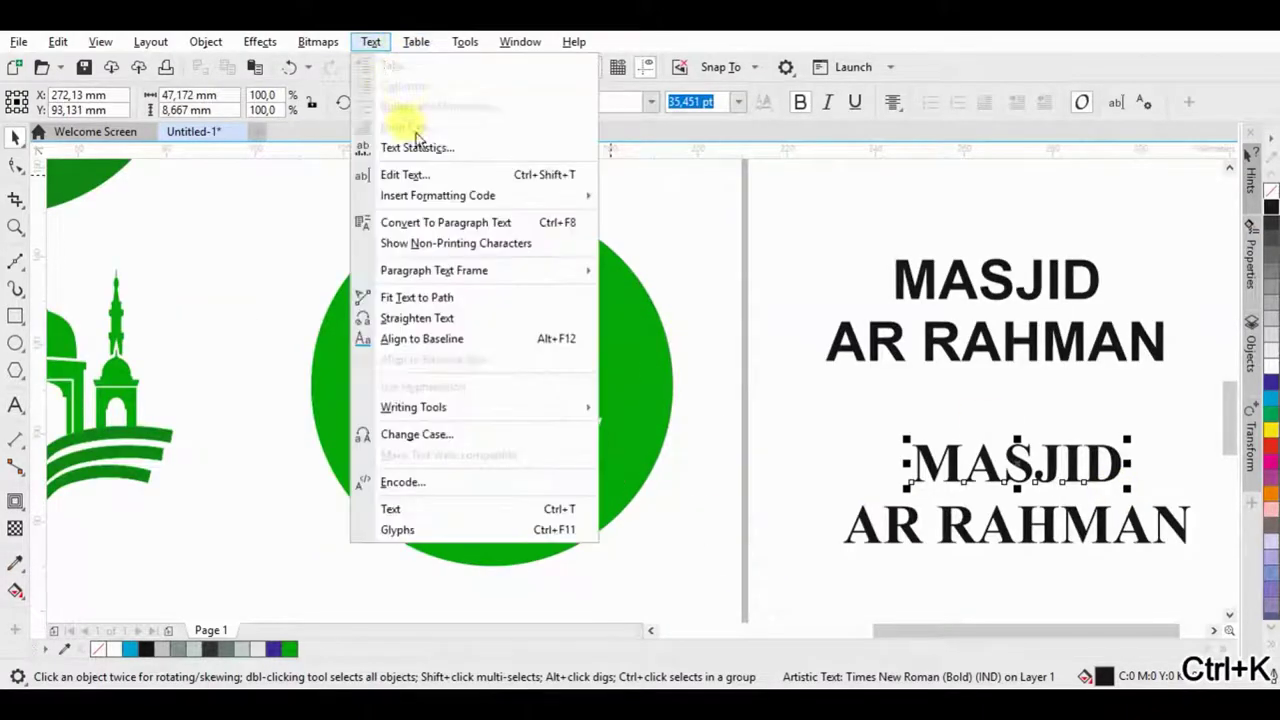
# Step: Fit MASJID to the circle's upper edge and AR RAHMAN to its lower edge
pyautogui.click(457, 434)
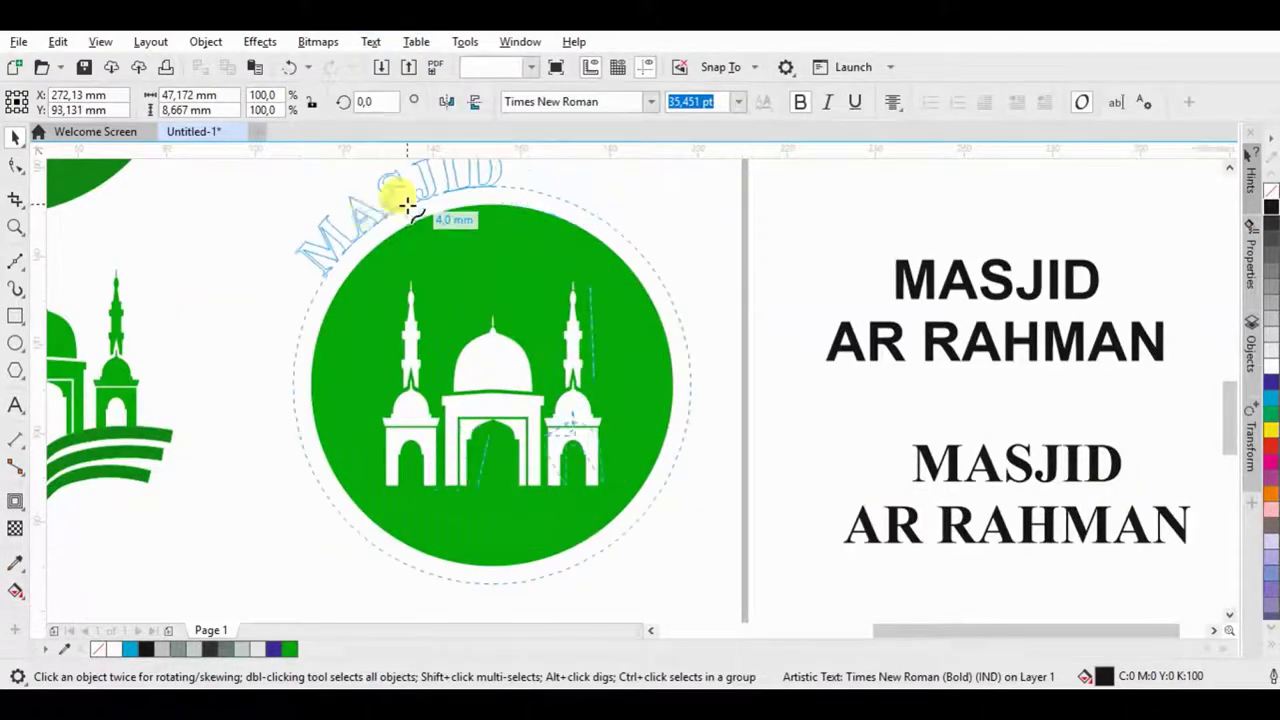
pyautogui.click(337, 249)
pyautogui.click(953, 517)
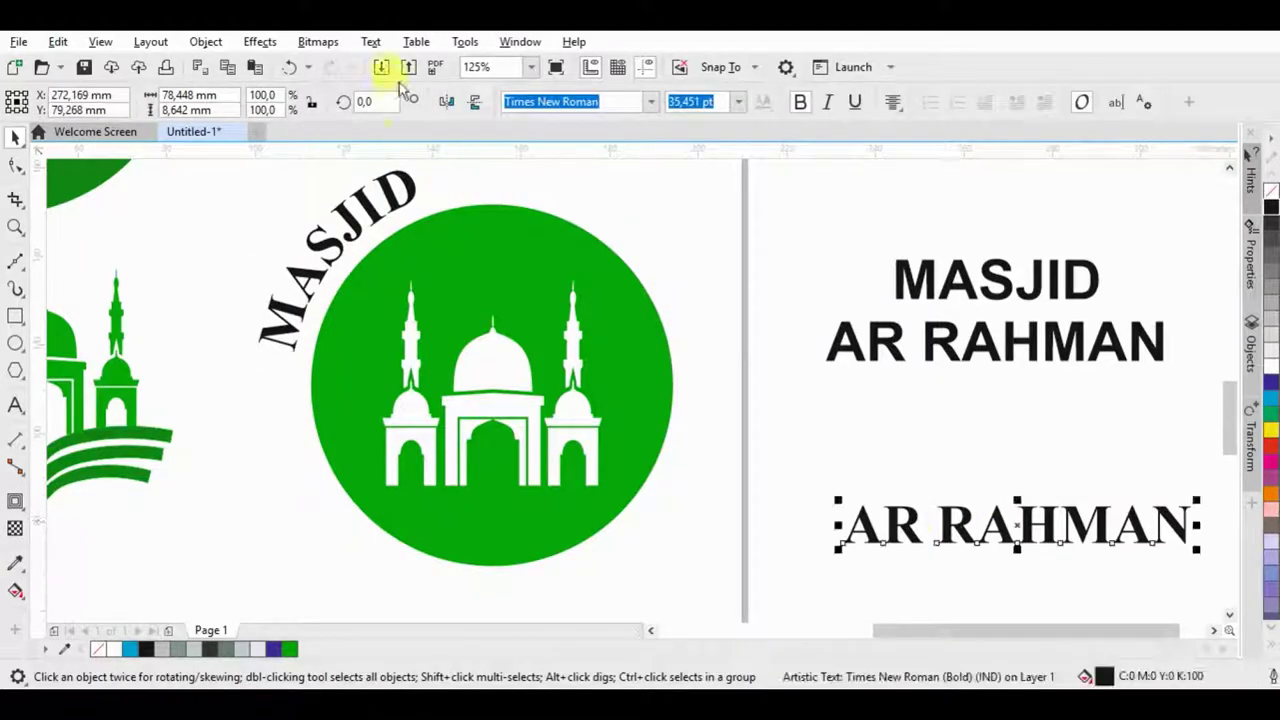
pyautogui.click(371, 42)
pyautogui.click(430, 294)
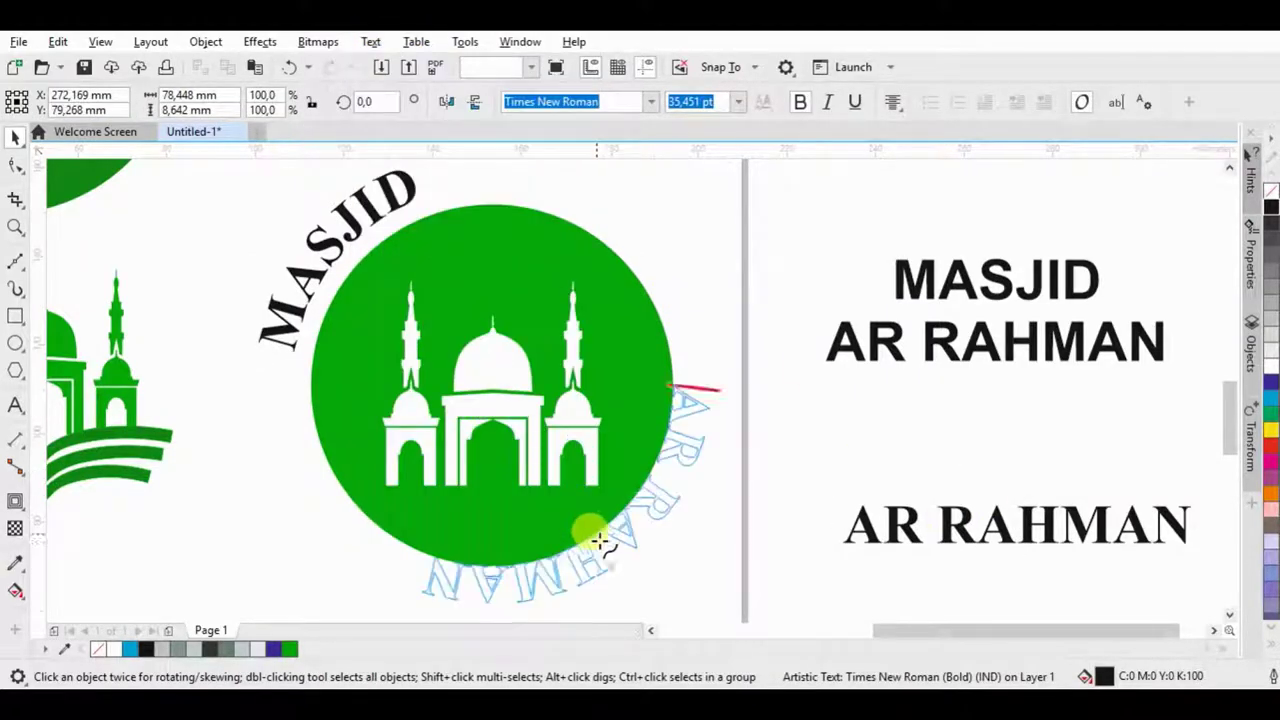
pyautogui.click(586, 537)
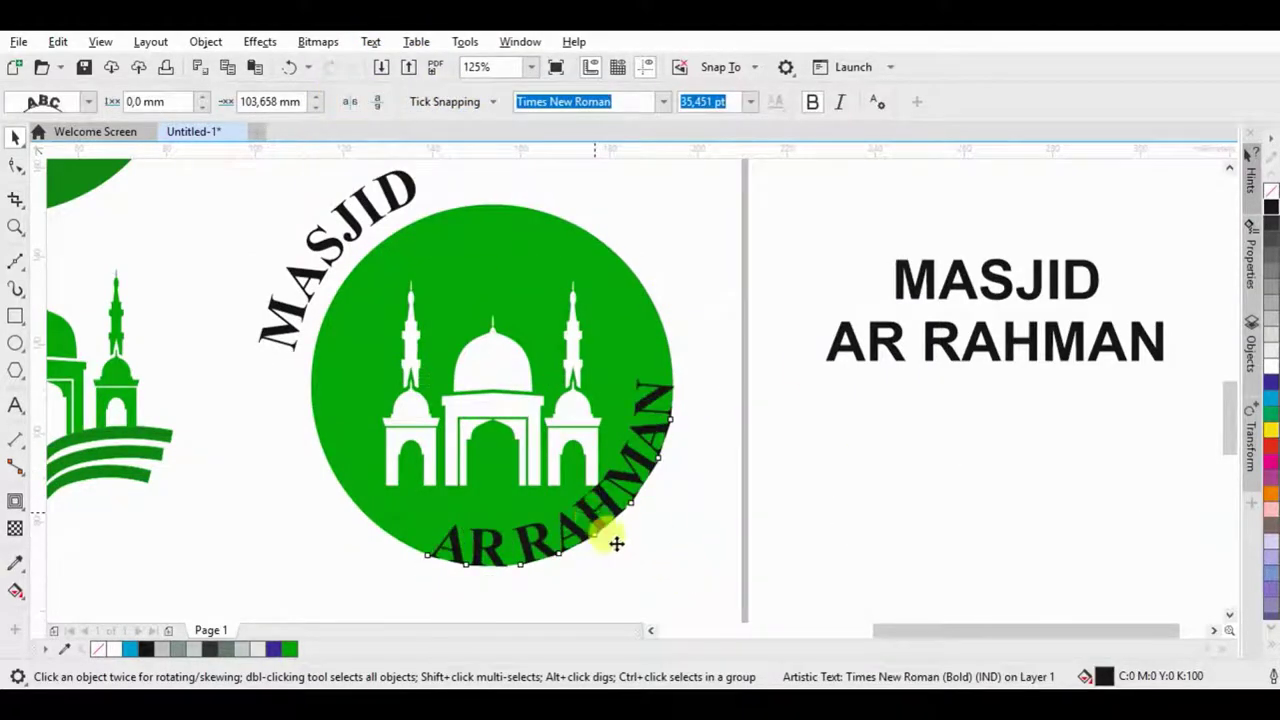
pyautogui.moveTo(608, 536); pyautogui.dragTo(648, 538)
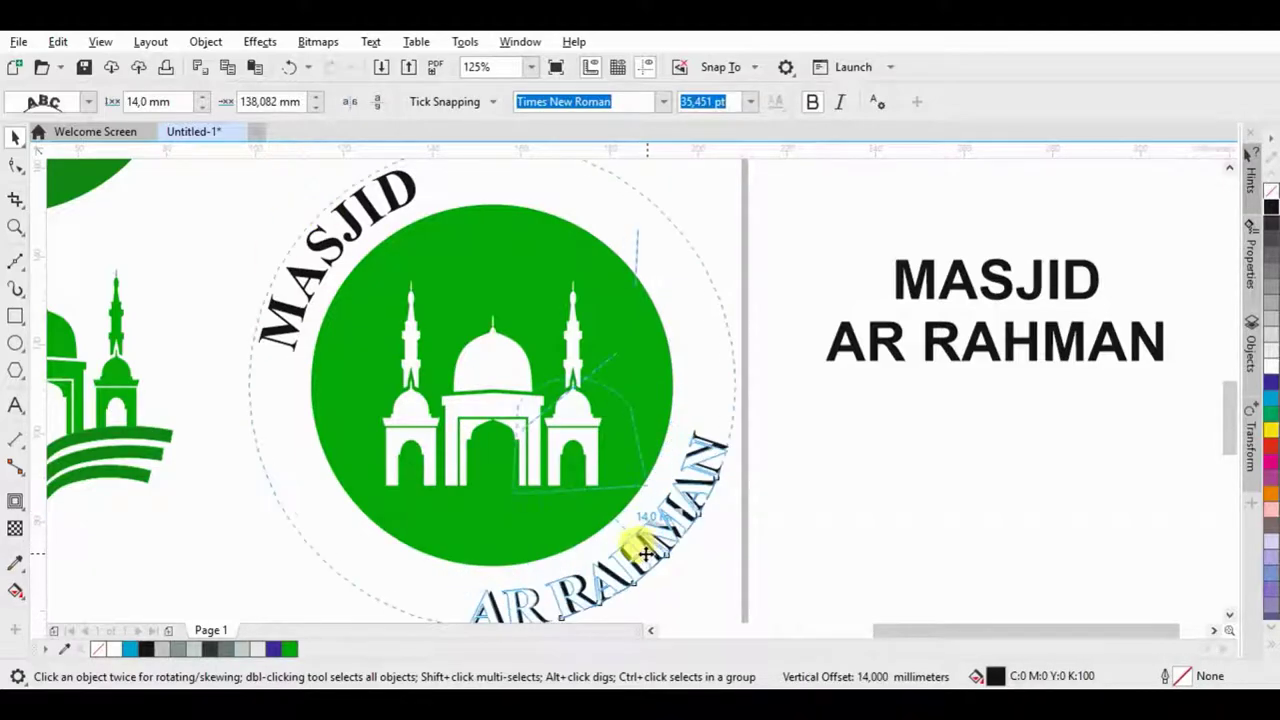
# Step: Adjust the curved MASJID text, spreading its letters along the arc
pyautogui.click(391, 214)
pyautogui.click(477, 222)
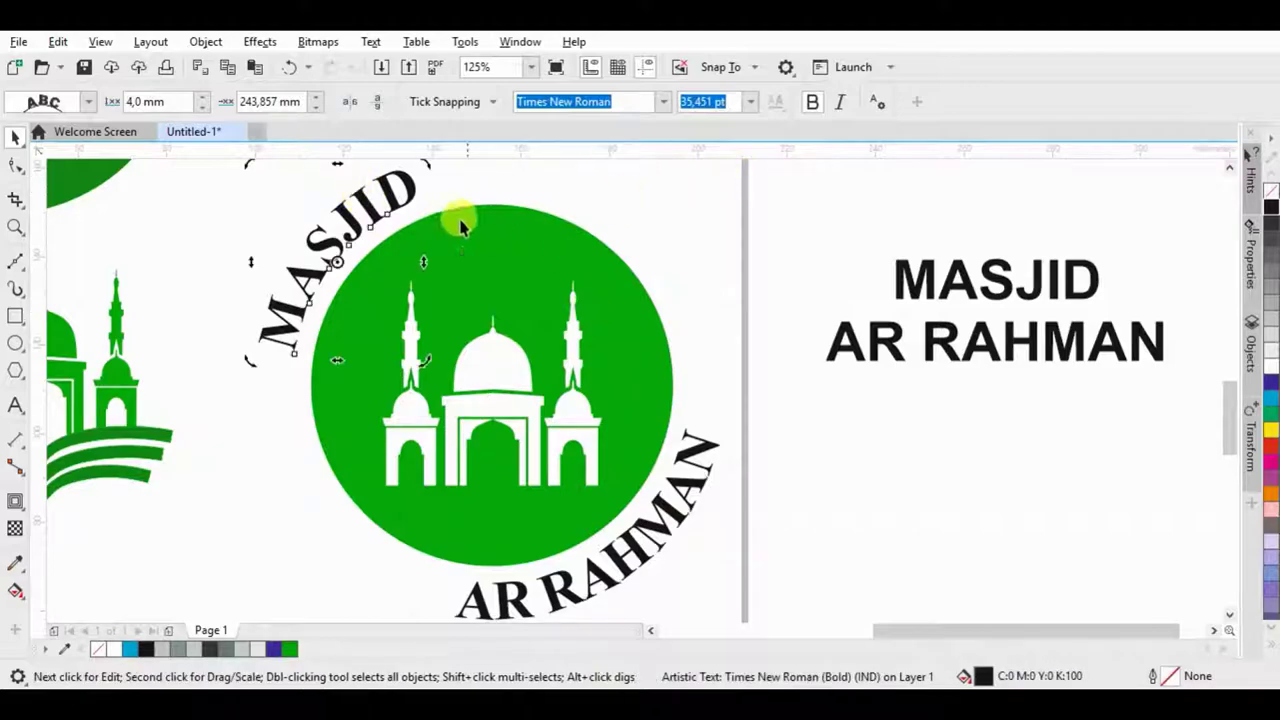
pyautogui.scroll(1, 430, 166)
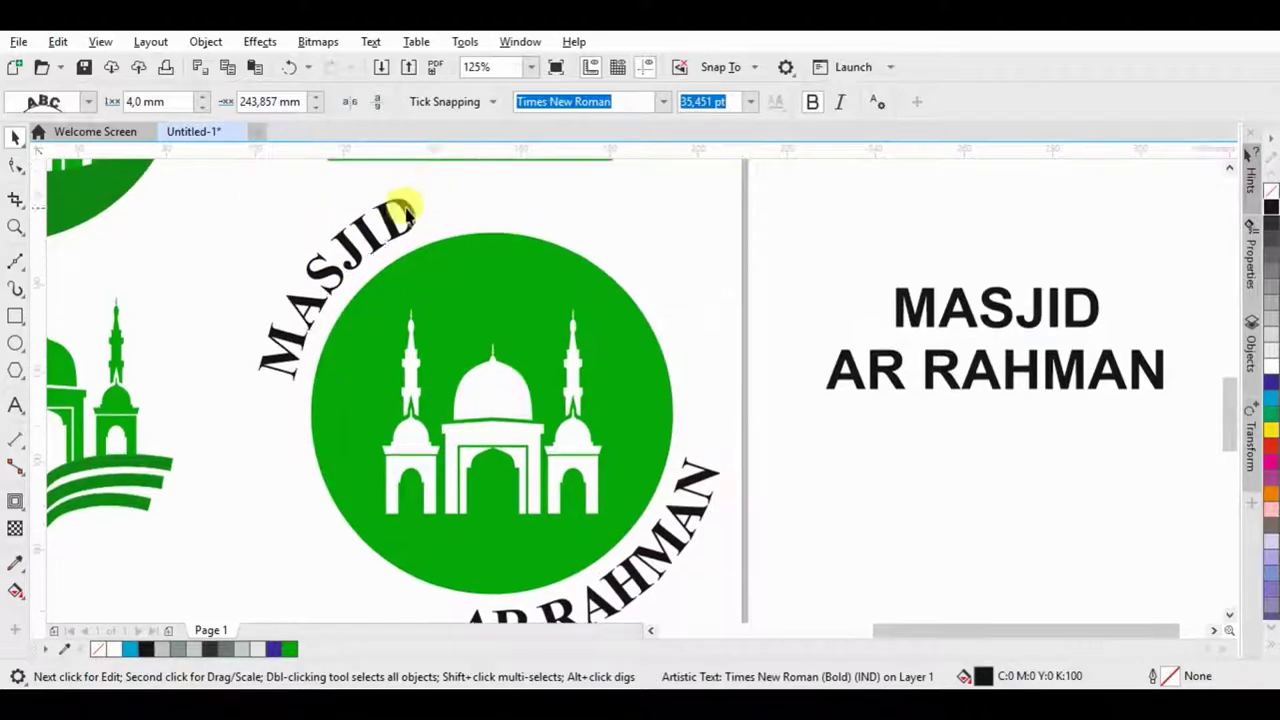
pyautogui.click(440, 195)
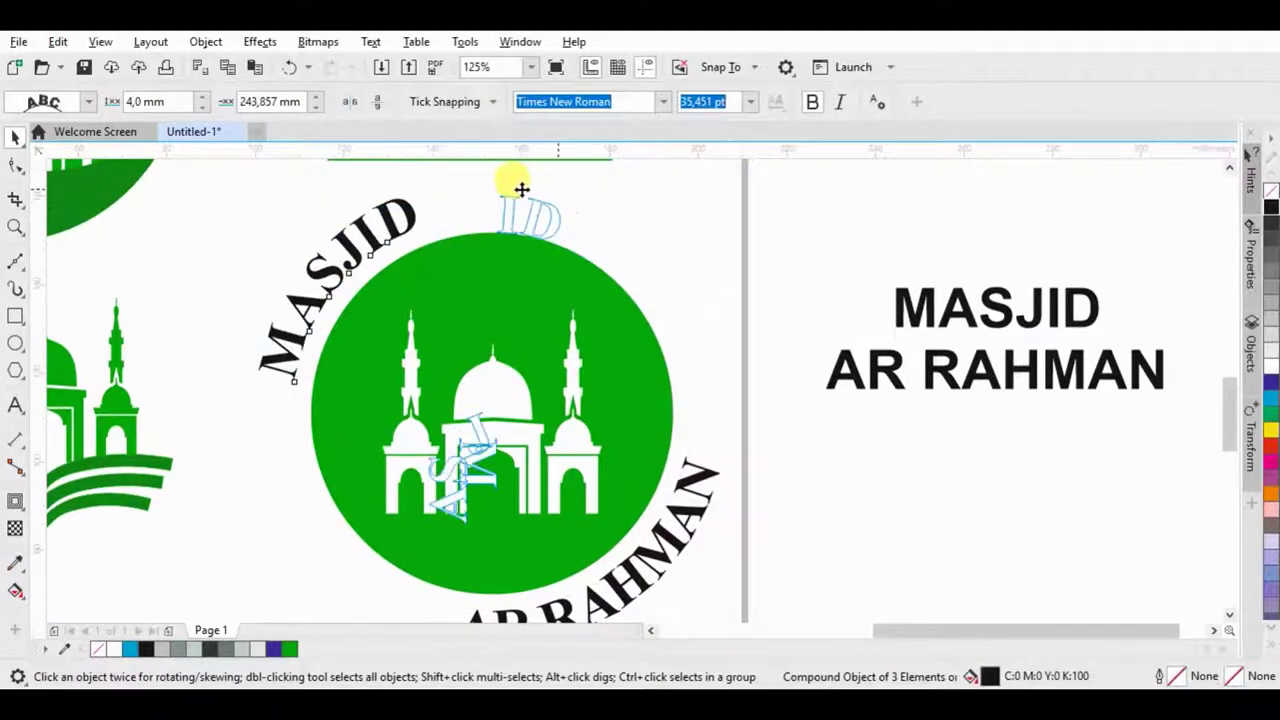
pyautogui.moveTo(567, 203); pyautogui.dragTo(520, 196)
pyautogui.hotkey('ctrl', 'z')
pyautogui.doubleClick(303, 305)
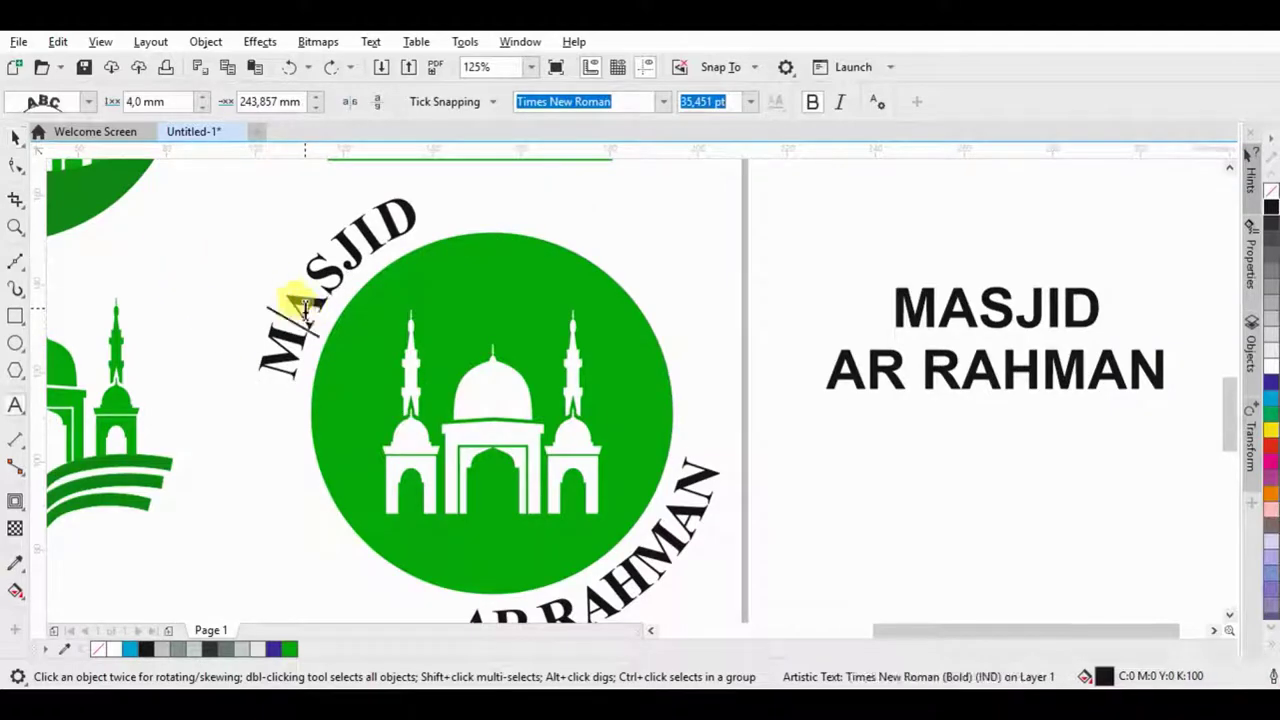
# Step: Edit the lower curved text to read AR - RAHMAN and convert it to curves
pyautogui.click(683, 490)
pyautogui.press('BackSpace')
pyautogui.press('Left')
pyautogui.press('Left')
pyautogui.press('Left')
pyautogui.press('BackSpace')
pyautogui.press('Left')
pyautogui.write('- ')
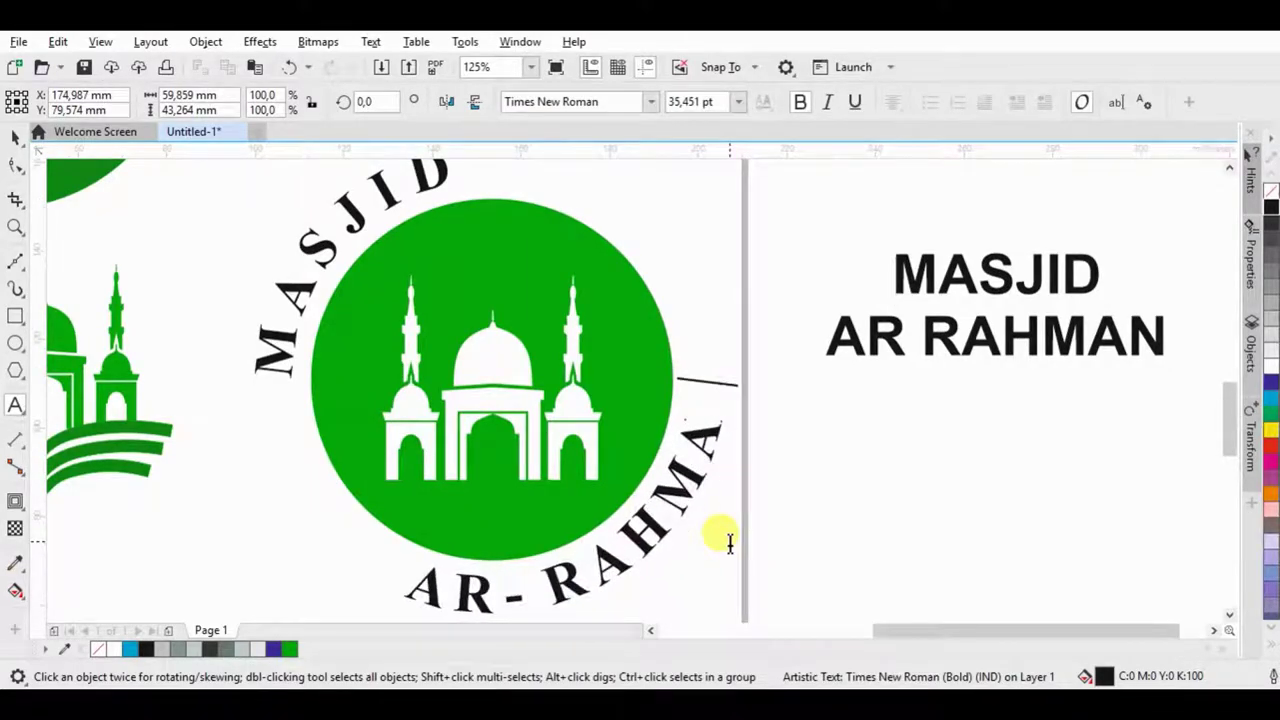
pyautogui.write('N')
pyautogui.hotkey('ctrl', 'space')
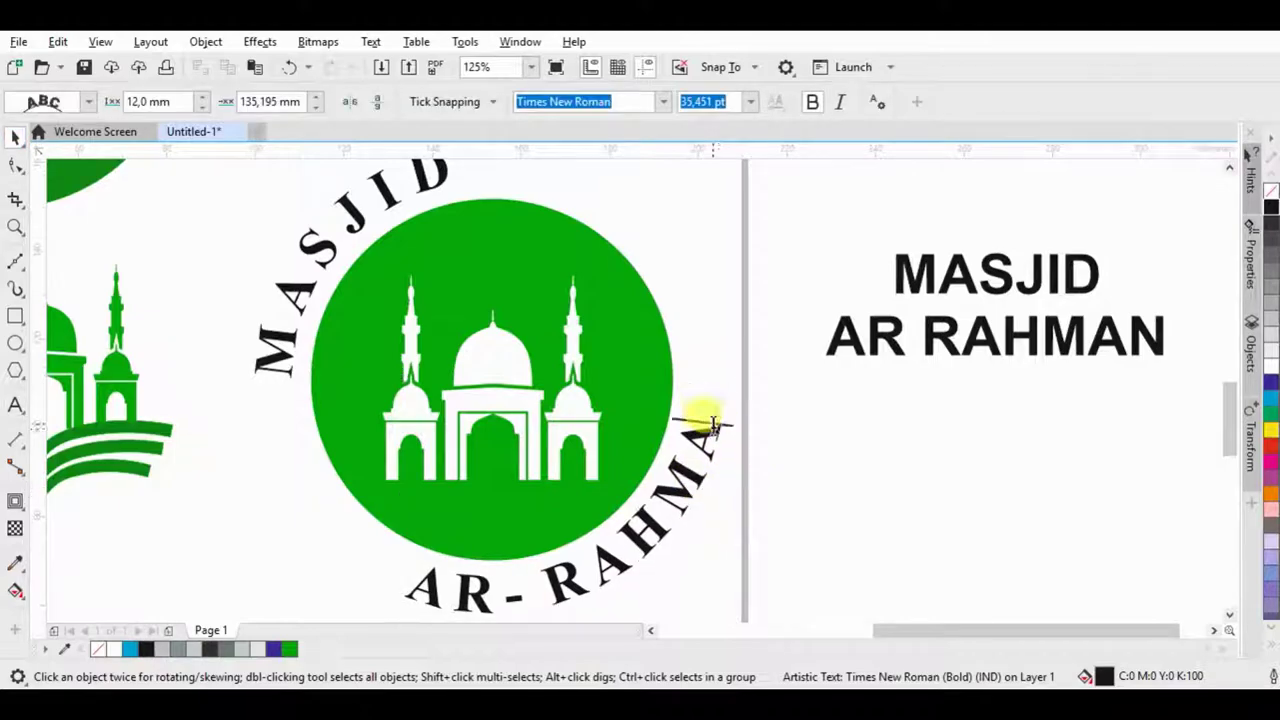
pyautogui.hotkey('ctrl', 'q')
# Step: Group the MASJID and AR - RAHMAN curves and rotate the group around the circle
pyautogui.keyDown('shift'); pyautogui.click(418, 175); pyautogui.keyUp('shift')
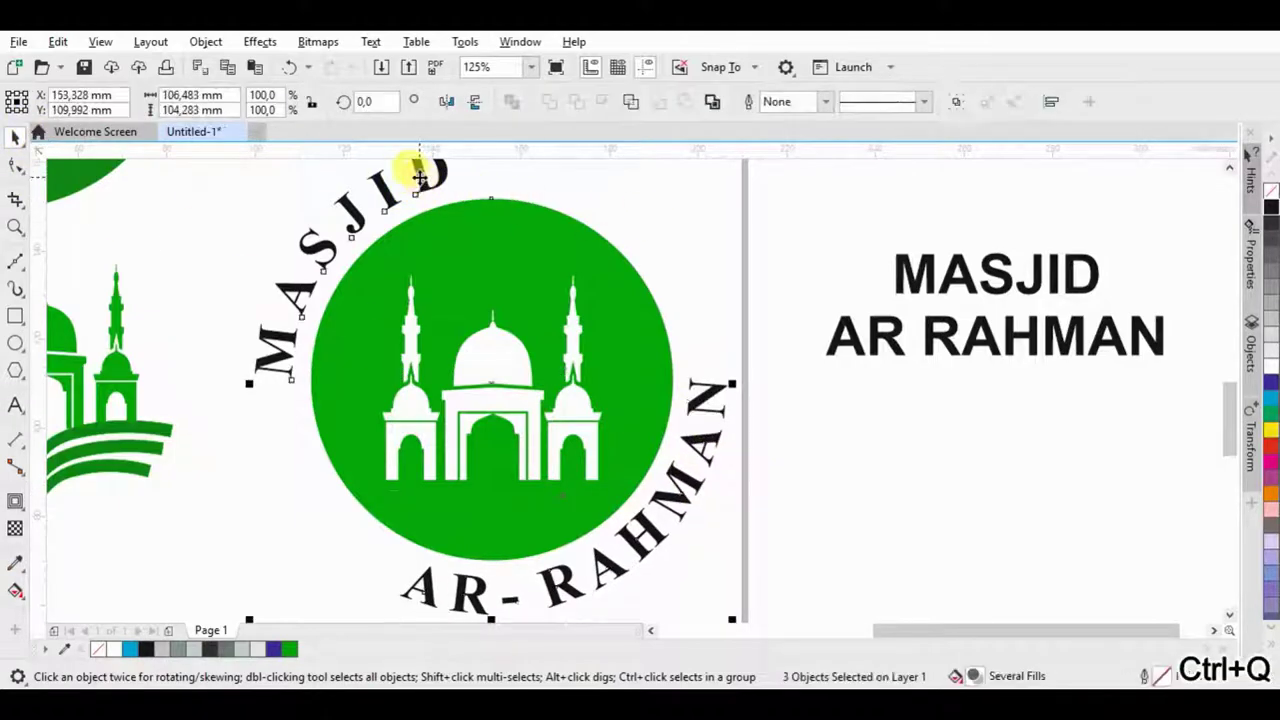
pyautogui.click(511, 103)
pyautogui.hotkey('ctrl', 'z')
pyautogui.click(422, 185)
pyautogui.keyDown('shift'); pyautogui.click(422, 185); pyautogui.keyUp('shift')
pyautogui.hotkey('ctrl', 'g')
pyautogui.click(709, 366)
pyautogui.scroll(-2, 709, 366)
pyautogui.moveTo(729, 500); pyautogui.dragTo(623, 533)
pyautogui.moveTo(709, 497)
pyautogui.mouseDown()
pyautogui.moveTo(632, 287)
pyautogui.moveTo(604, 372)
pyautogui.mouseUp()
# Step: Rotate the MASJID arc so it sits centred over the circle badge
pyautogui.rightClick(632, 287)
pyautogui.press('Escape')
pyautogui.press('Escape')
pyautogui.click(632, 287)
pyautogui.click(598, 300)
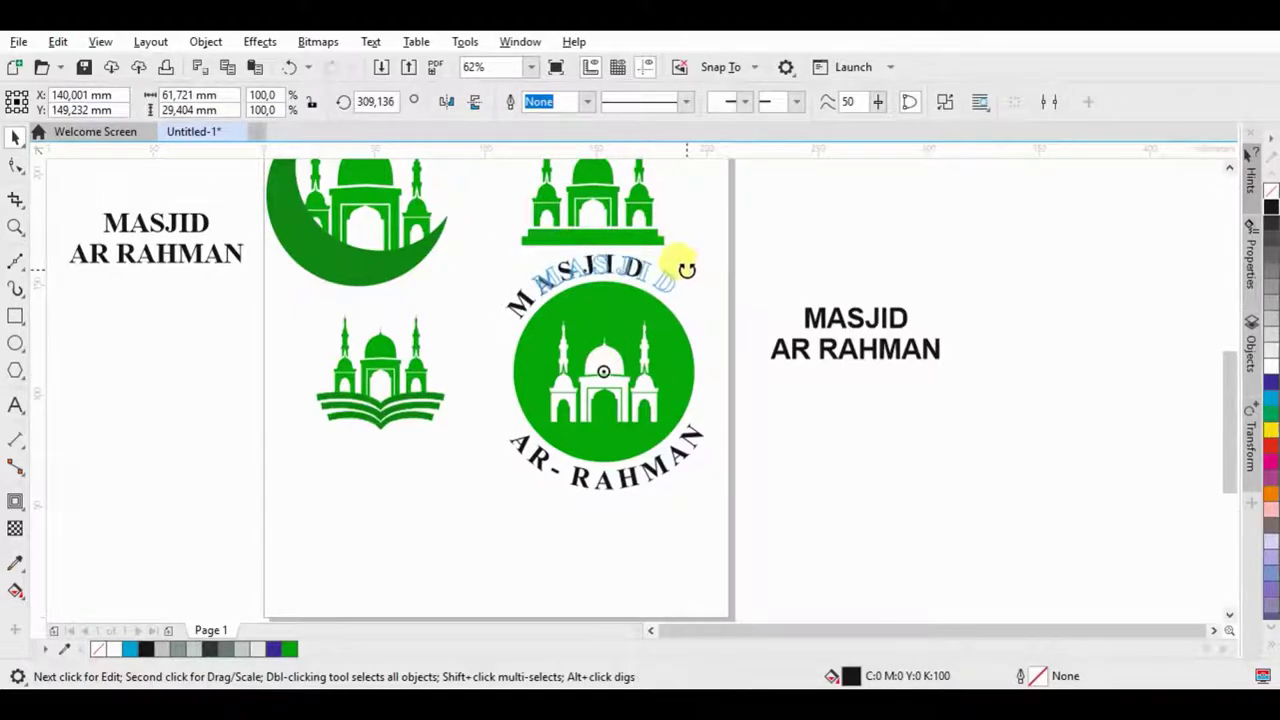
pyautogui.moveTo(686, 270); pyautogui.dragTo(686, 270)
pyautogui.moveTo(837, 317); pyautogui.dragTo(872, 278)
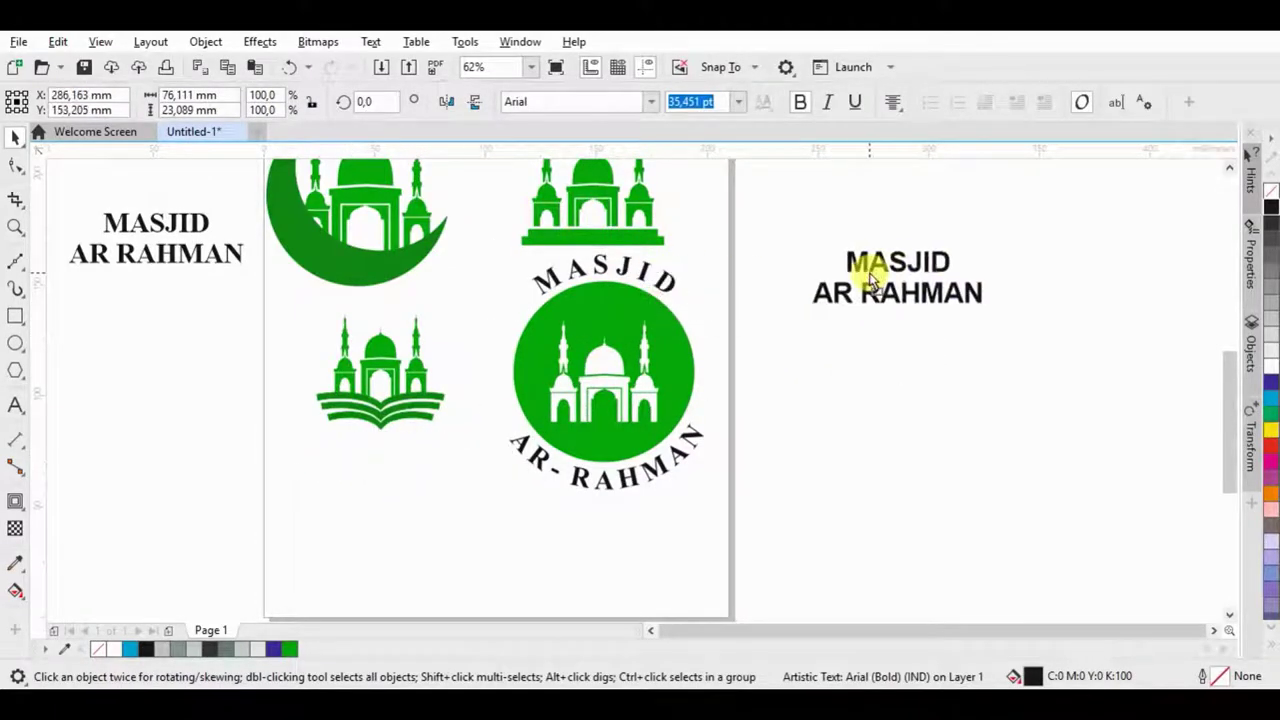
# Step: Drop a copy of the Arial title and split it into left-aligned MASJID and AR RAHMAN
pyautogui.rightClick(868, 280)
pyautogui.click(893, 101)
pyautogui.click(912, 229)
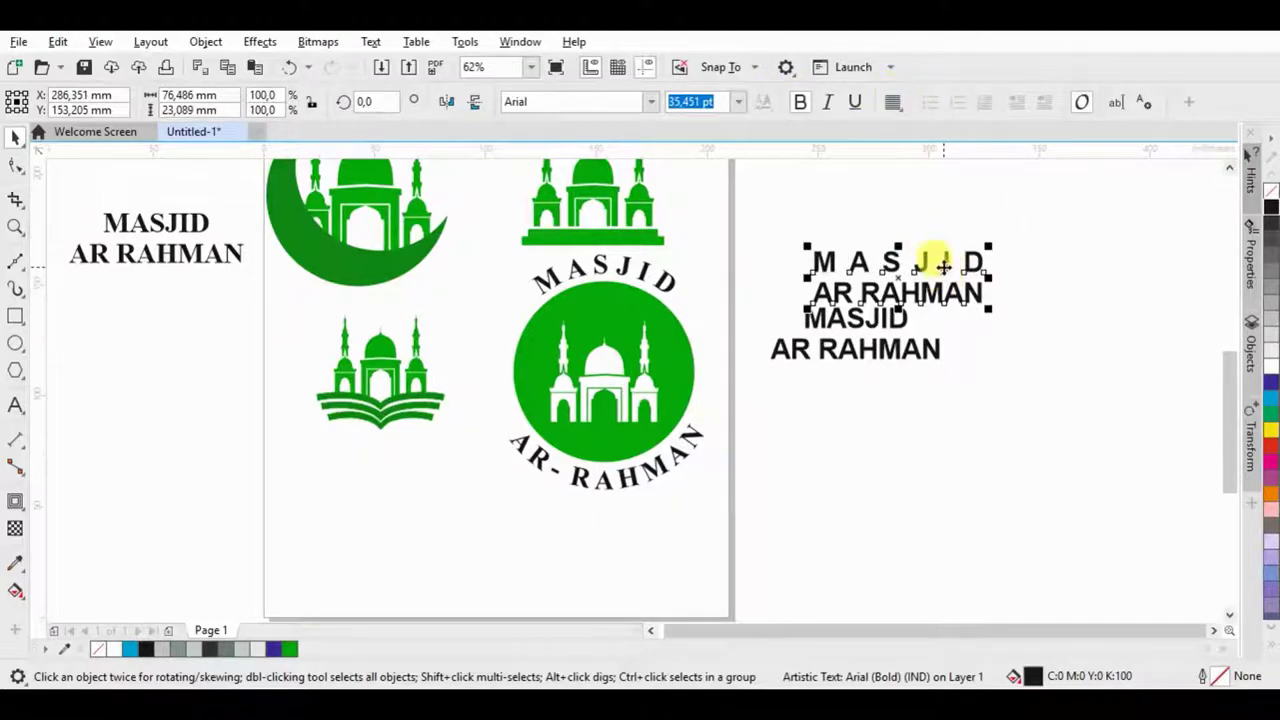
pyautogui.hotkey('ctrl', 'z')
pyautogui.hotkey('ctrl', 'k')
pyautogui.click(893, 101)
pyautogui.click(920, 146)
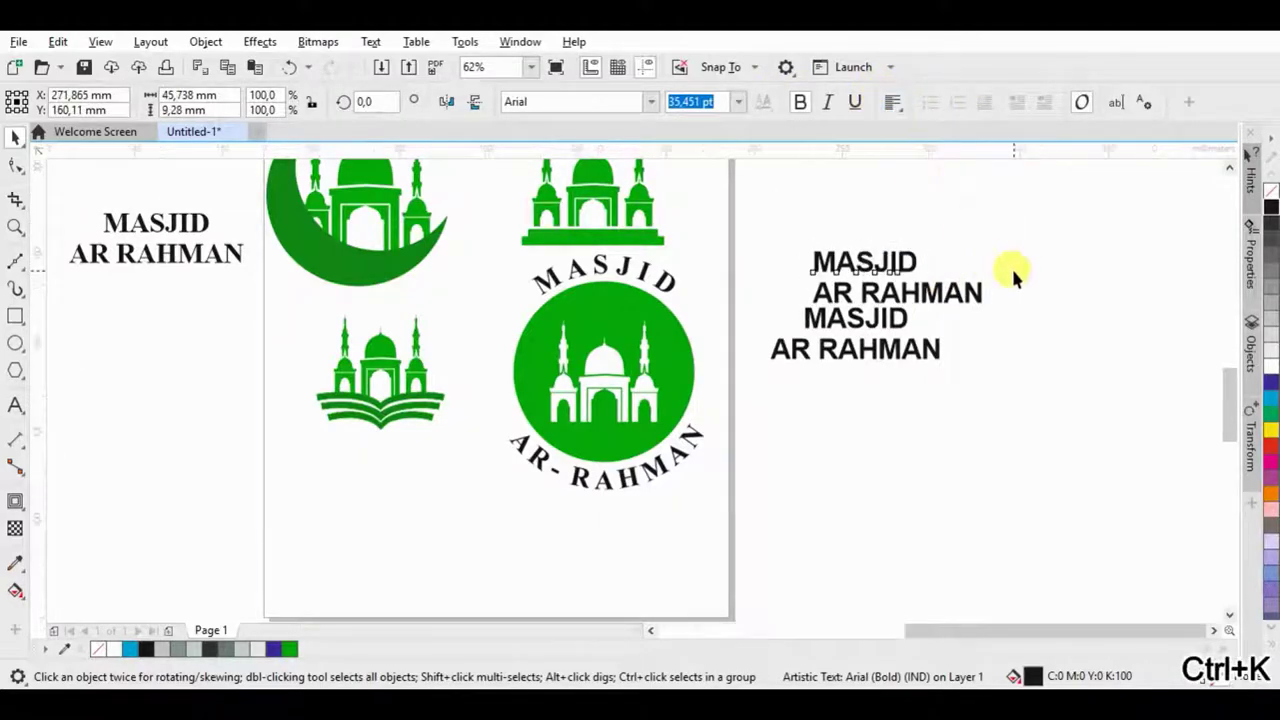
# Step: Enlarge MASJID to span AR RAHMAN's width and convert both words to curves
pyautogui.scroll(2, 1011, 266)
pyautogui.moveTo(826, 226); pyautogui.dragTo(955, 180)
pyautogui.keyDown('shift'); pyautogui.click(950, 300); pyautogui.keyUp('shift')
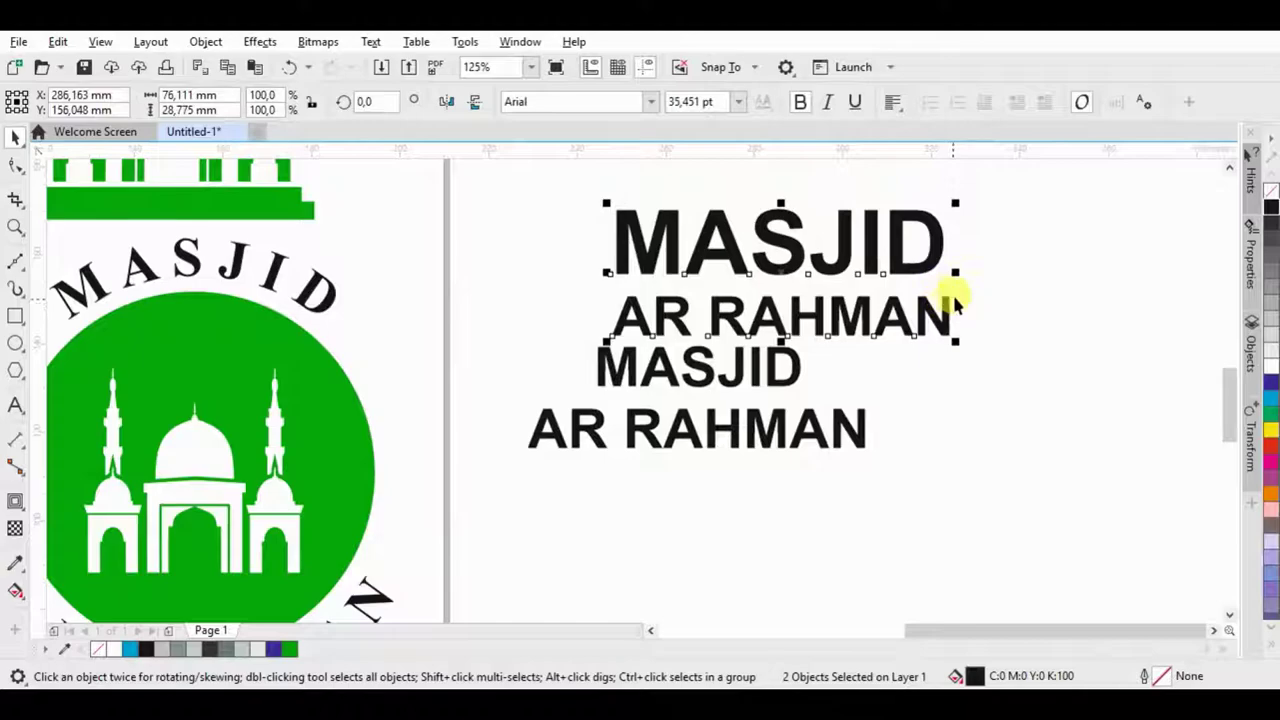
pyautogui.hotkey('ctrl', 'q')
pyautogui.scroll(-2, 915, 257)
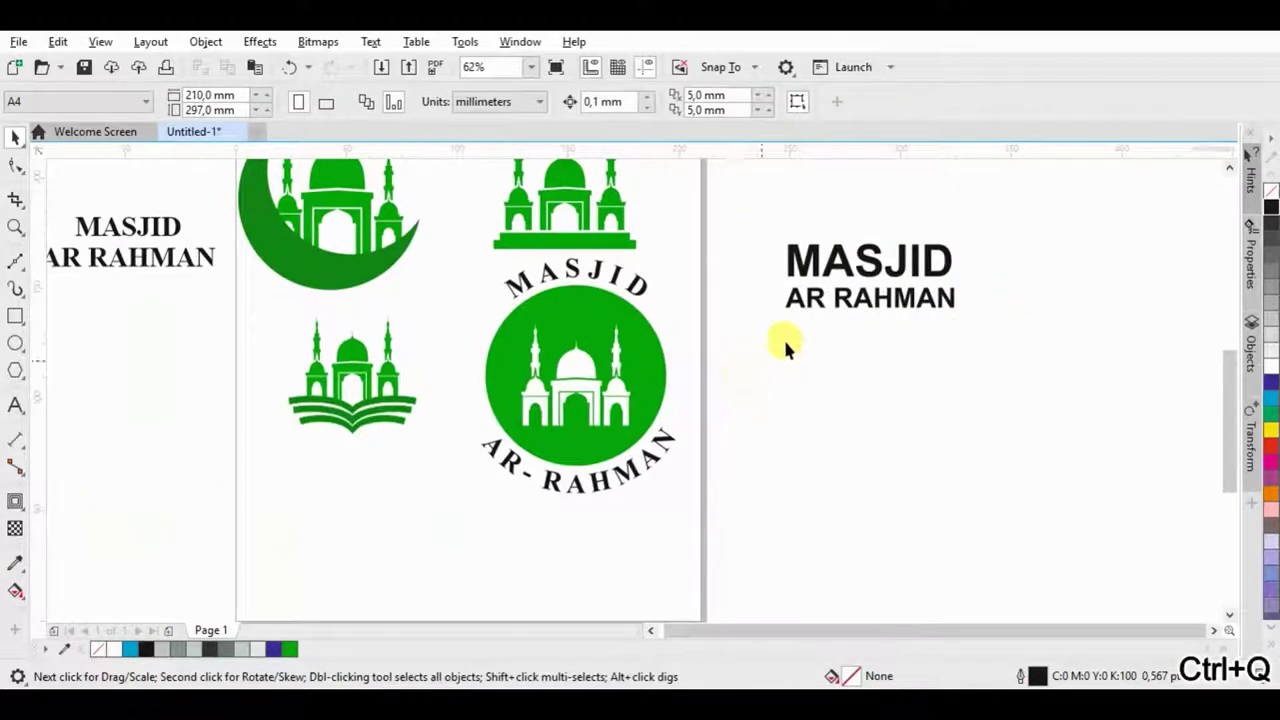
pyautogui.scroll(-1, 603, 247)
pyautogui.scroll(2, 697, 223)
pyautogui.scroll(-1, 177, 491)
# Step: Place a scaled-down mosque copy left of the title and switch the page to landscape
pyautogui.moveTo(352, 375); pyautogui.dragTo(650, 352)
pyautogui.moveTo(747, 278); pyautogui.dragTo(686, 330)
pyautogui.moveTo(636, 377); pyautogui.dragTo(533, 452)
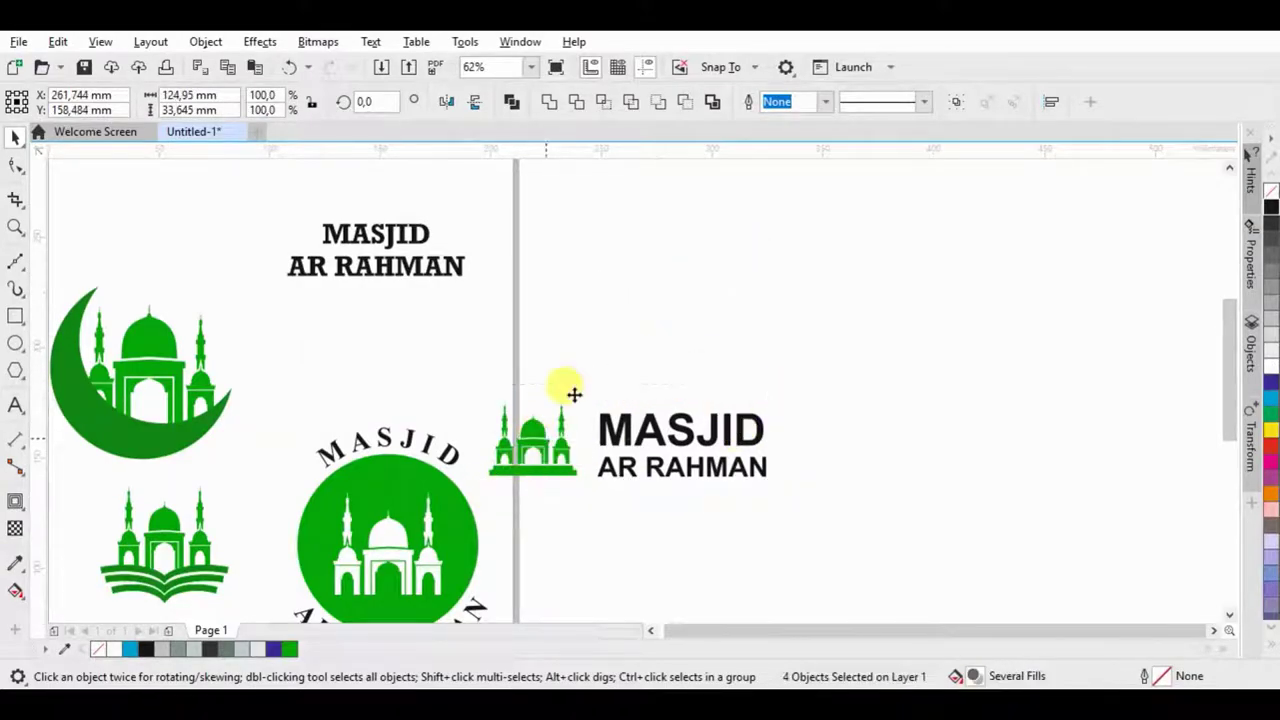
pyautogui.scroll(-2, 560, 420)
pyautogui.click(383, 342)
pyautogui.click(326, 104)
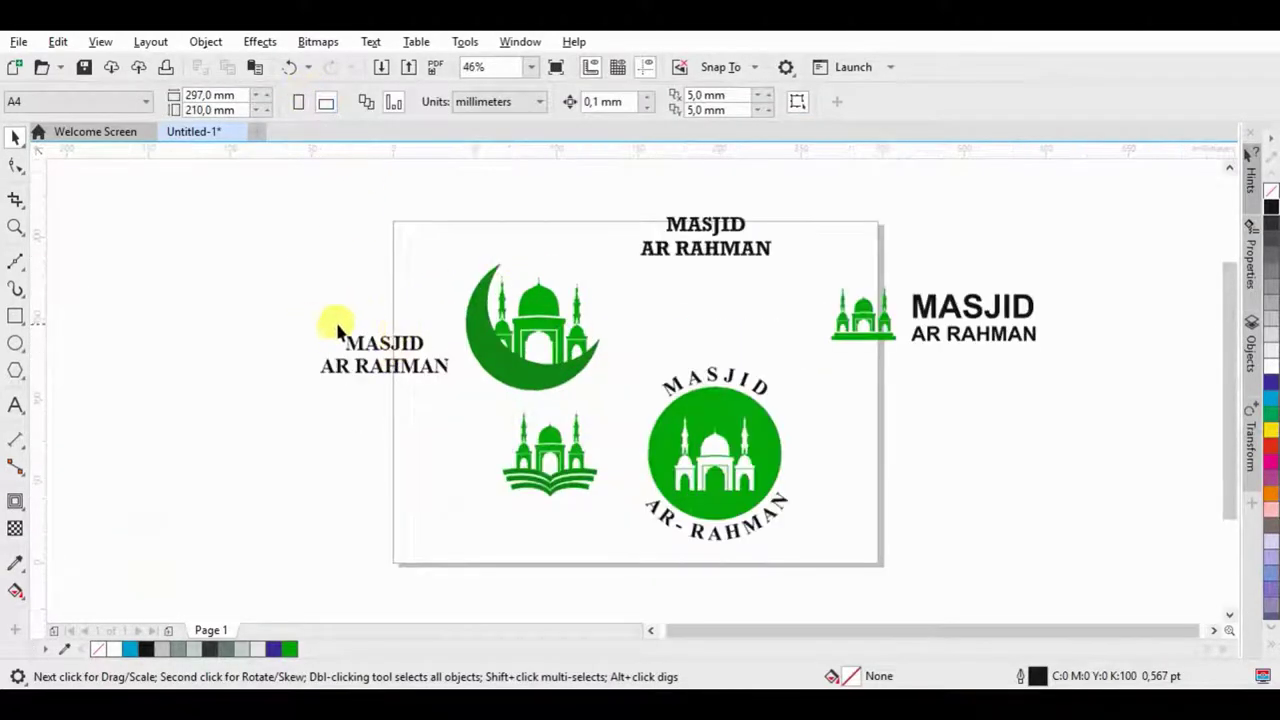
pyautogui.moveTo(408, 337); pyautogui.dragTo(342, 337)
# Step: Move the crescent mosque group above the left MASJID text
pyautogui.click(520, 375)
pyautogui.moveTo(520, 375); pyautogui.dragTo(308, 293)
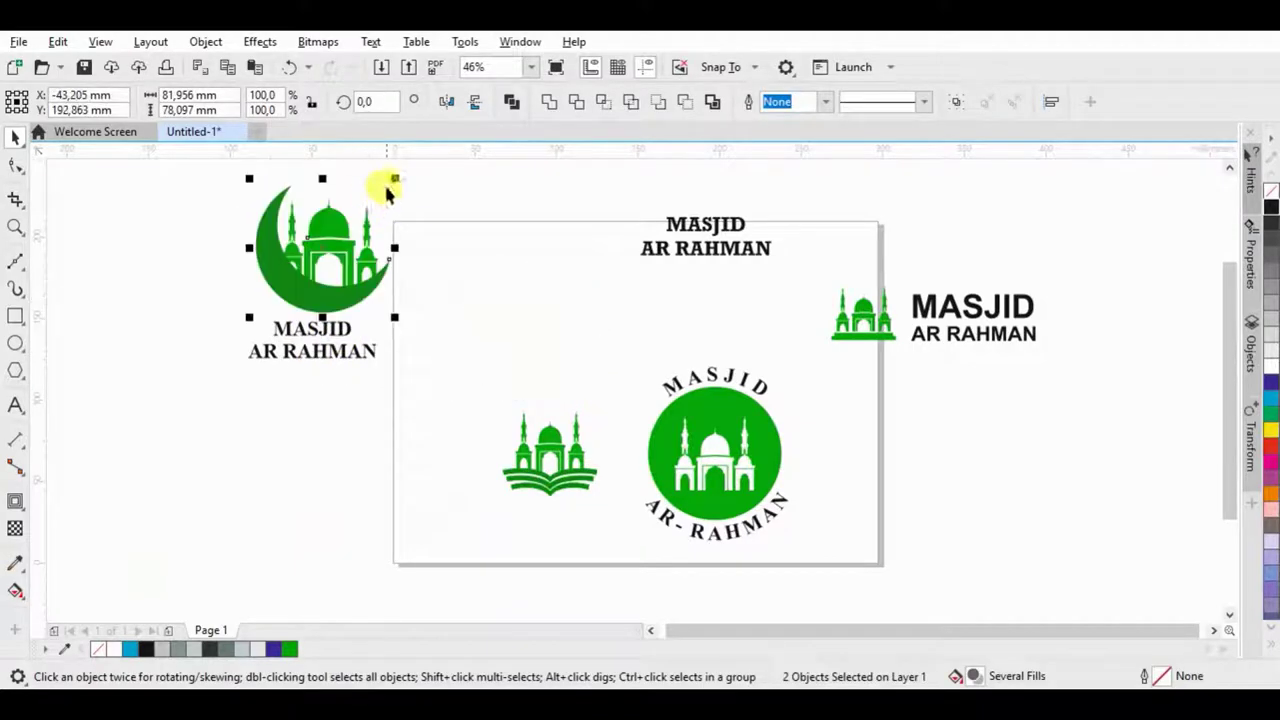
pyautogui.scroll(3, 325, 320)
# Step: Copy the MASJID AR RAHMAN text below the book mosque and set it to Times New Roman
pyautogui.click(323, 325)
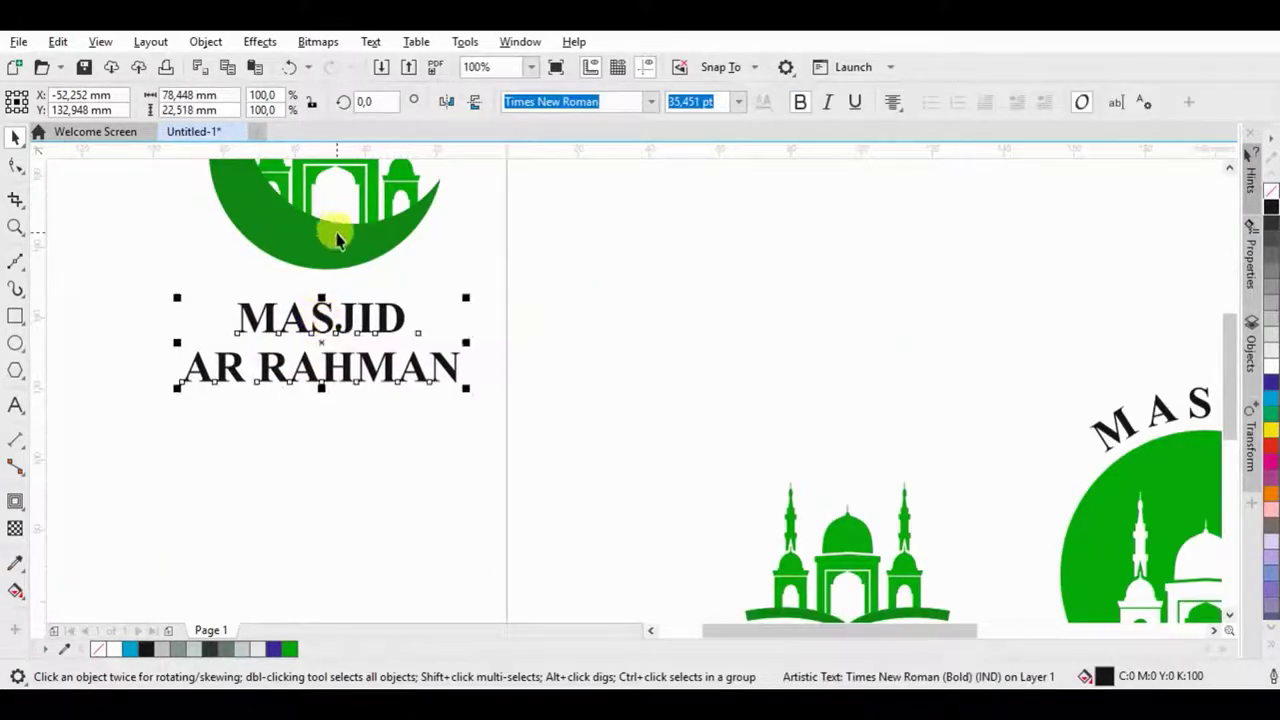
pyautogui.scroll(-2, 586, 294)
pyautogui.moveTo(614, 249); pyautogui.dragTo(557, 592)
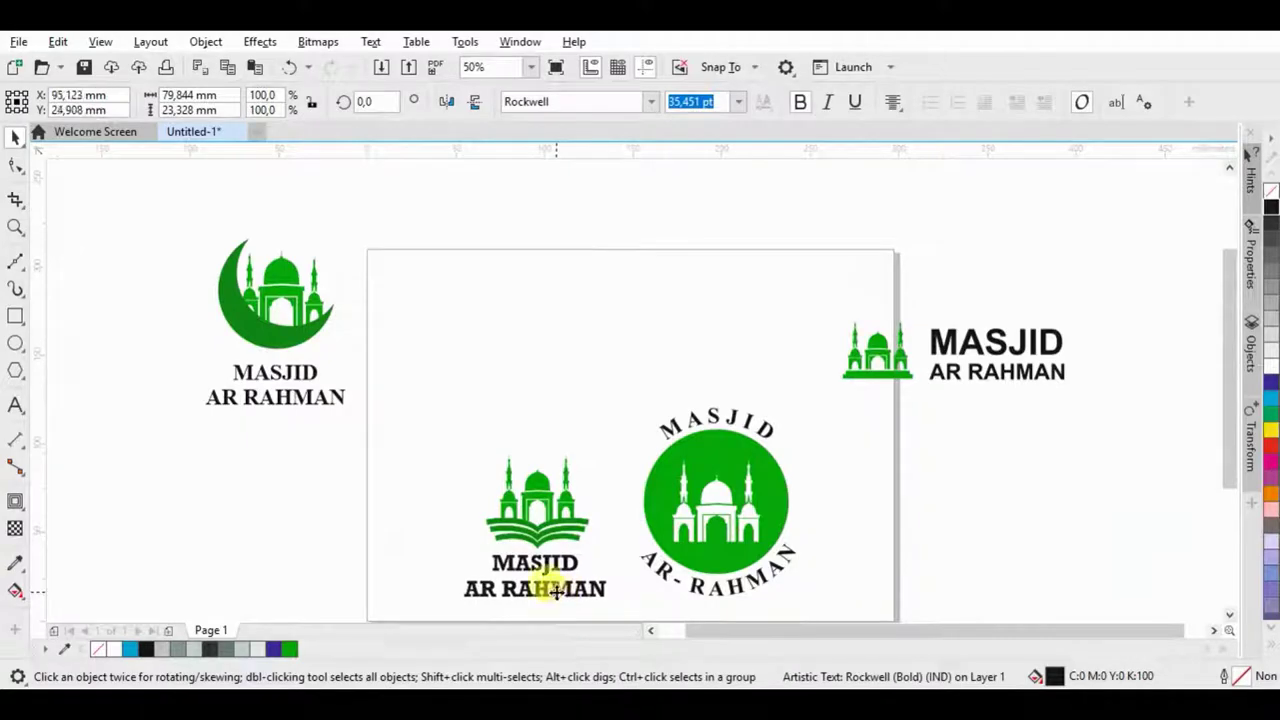
pyautogui.click(652, 101)
pyautogui.click(615, 180)
# Step: Enlarge MASJID to about 49 pt with a smaller AR RAHMAN centred beneath it
pyautogui.scroll(1, 575, 440)
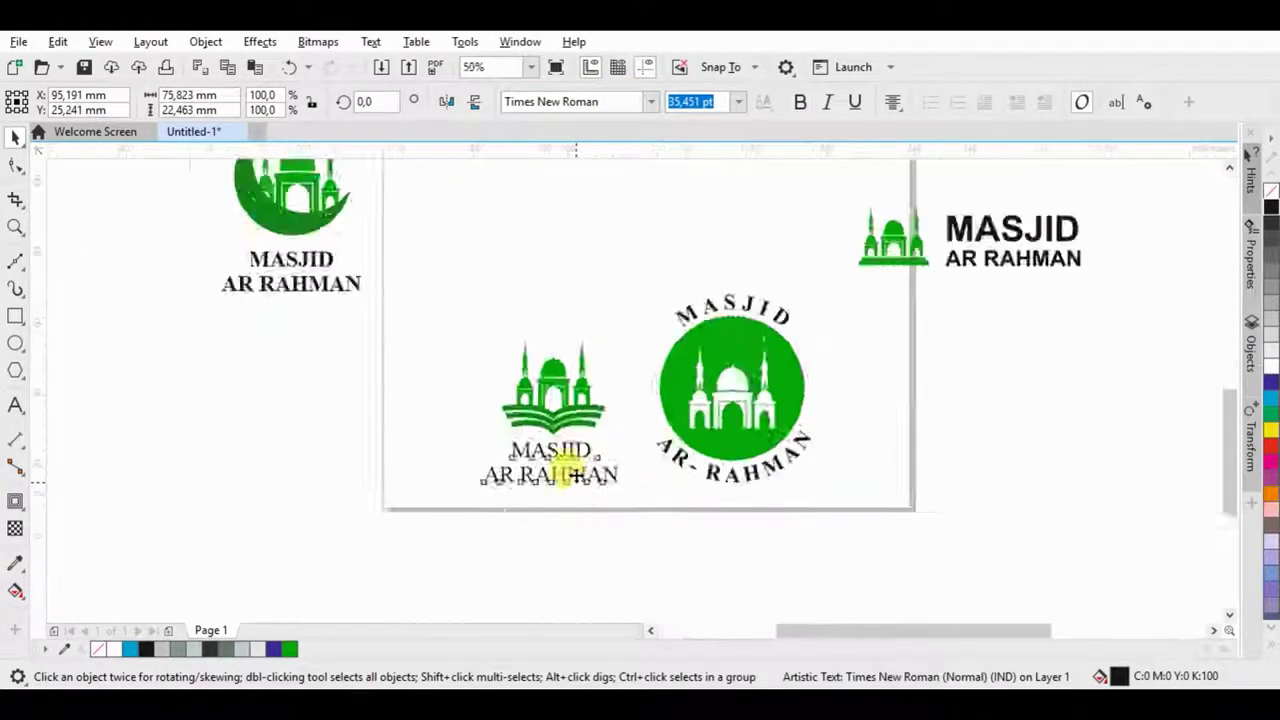
pyautogui.scroll(1, 571, 471)
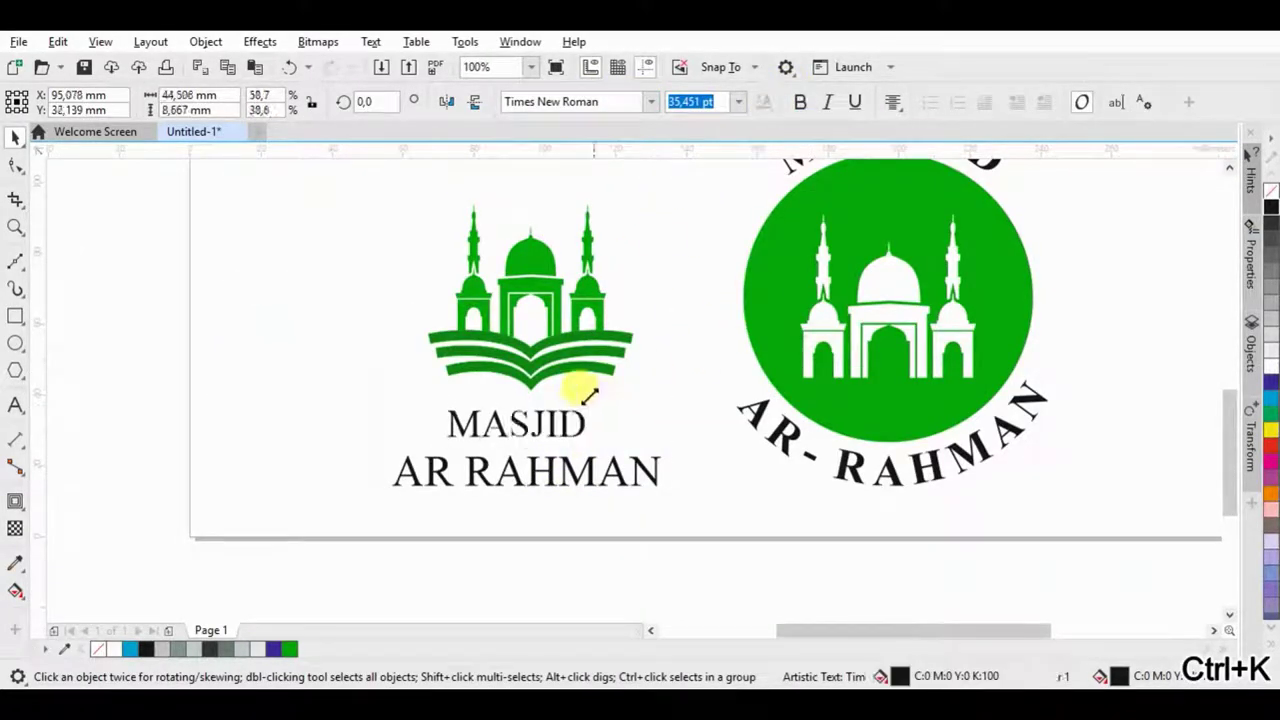
pyautogui.moveTo(612, 403); pyautogui.dragTo(543, 368)
pyautogui.moveTo(525, 432); pyautogui.dragTo(470, 435)
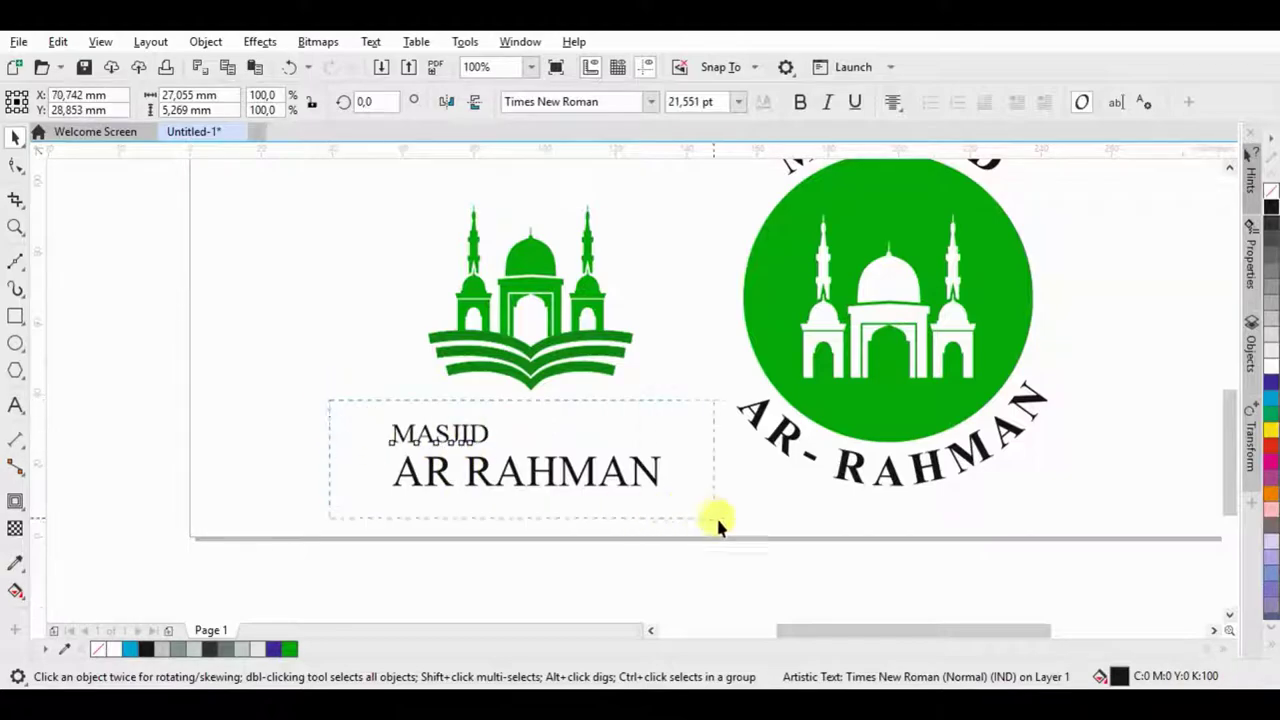
pyautogui.moveTo(576, 460); pyautogui.dragTo(594, 428)
pyautogui.scroll(-2, 400, 400)
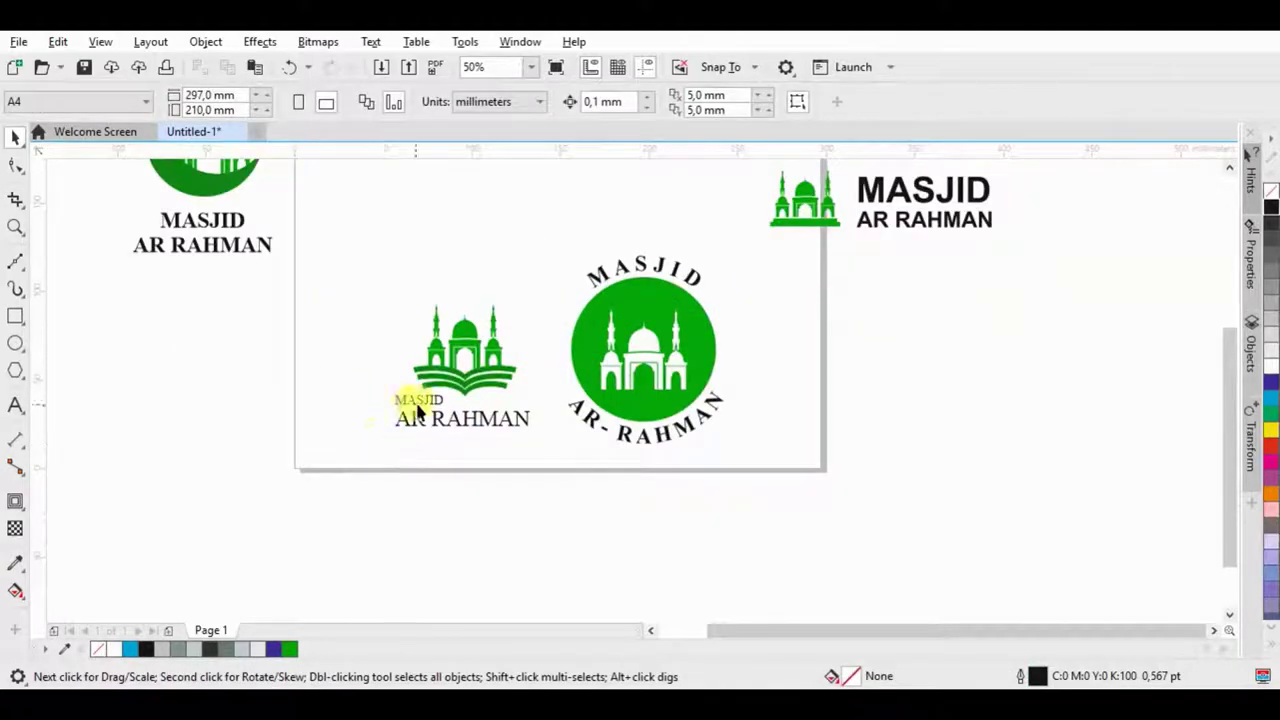
pyautogui.scroll(2, 374, 387)
pyautogui.click(527, 420)
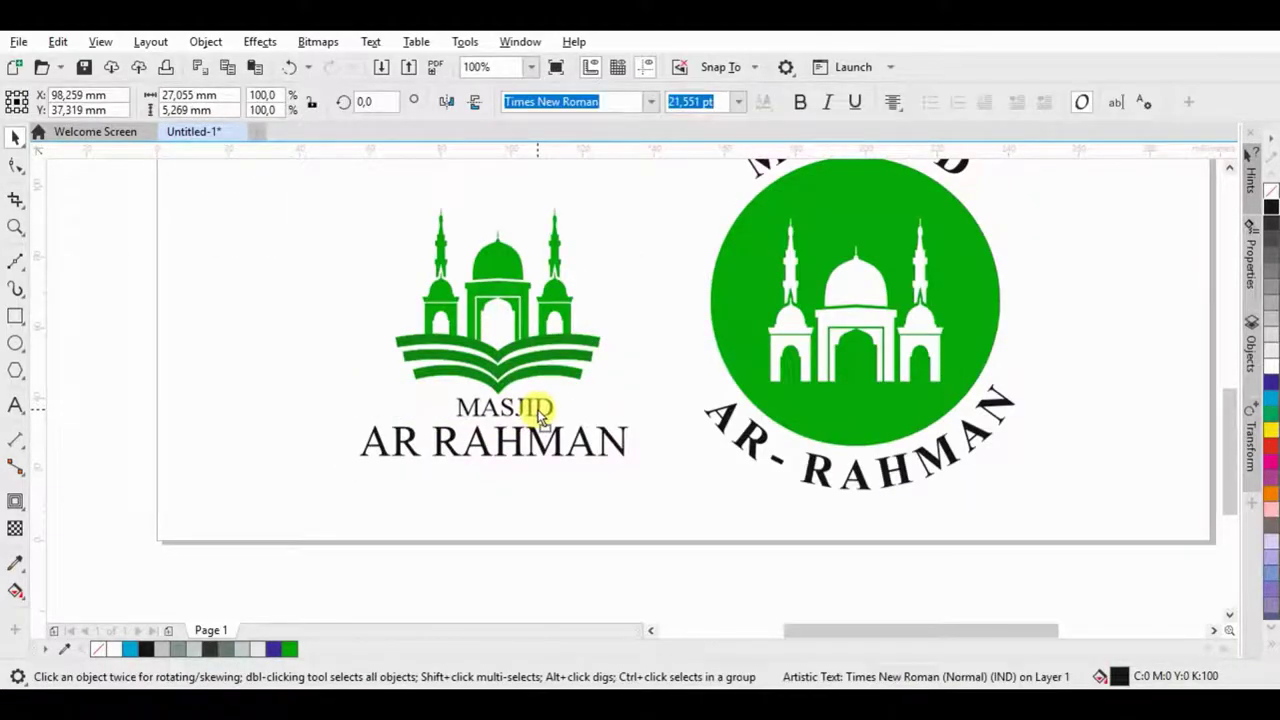
pyautogui.moveTo(493, 416); pyautogui.dragTo(618, 455)
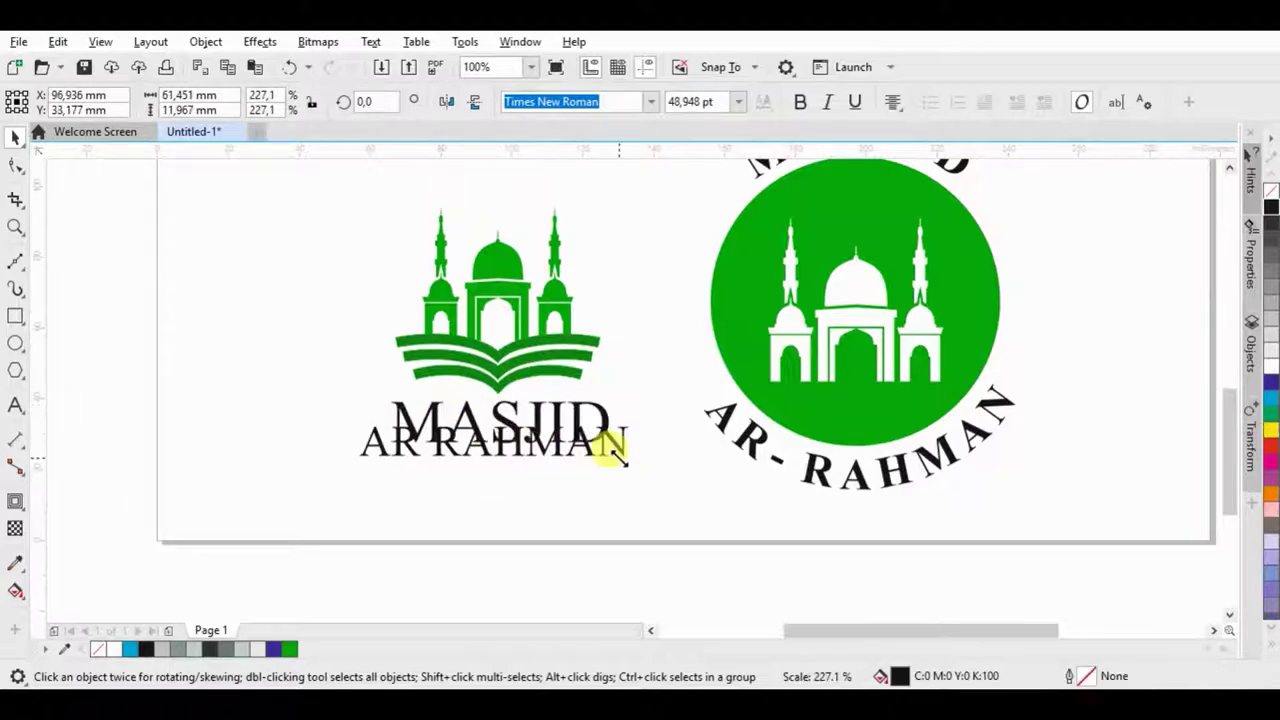
pyautogui.moveTo(628, 412)
pyautogui.mouseDown()
pyautogui.moveTo(514, 445)
pyautogui.moveTo(498, 485)
pyautogui.mouseUp()
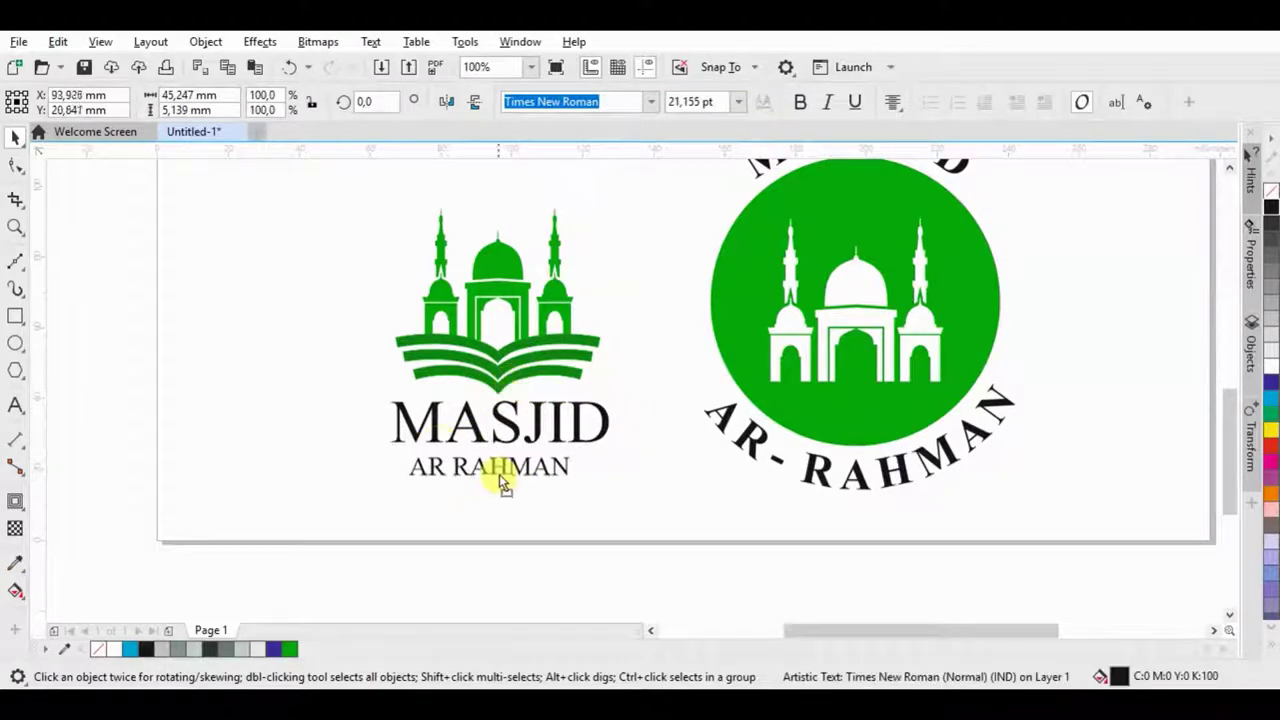
# Step: Position the book-mosque logo, and shrink and reposition the circle badge and horizontal MASJID logos
pyautogui.moveTo(672, 188); pyautogui.dragTo(670, 186)
pyautogui.scroll(-1, 565, 455)
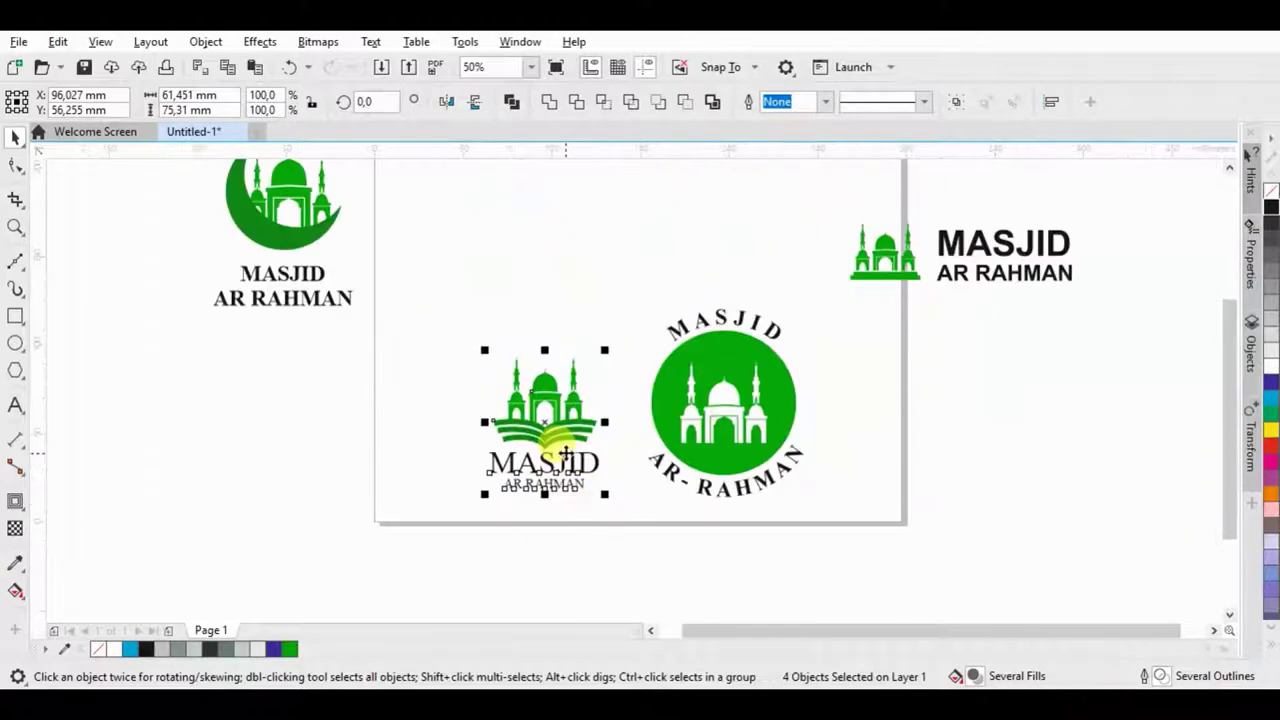
pyautogui.moveTo(527, 412); pyautogui.dragTo(527, 413)
pyautogui.click(780, 440)
pyautogui.moveTo(811, 297); pyautogui.dragTo(778, 340)
pyautogui.moveTo(960, 265)
pyautogui.mouseDown()
pyautogui.moveTo(740, 265)
pyautogui.moveTo(720, 252)
pyautogui.mouseUp()
pyautogui.moveTo(843, 203); pyautogui.dragTo(800, 208)
# Step: Shrink the crescent logo and place it at the page's top left
pyautogui.moveTo(371, 286); pyautogui.dragTo(575, 291)
pyautogui.moveTo(657, 214); pyautogui.dragTo(654, 234)
pyautogui.moveTo(598, 312); pyautogui.dragTo(605, 325)
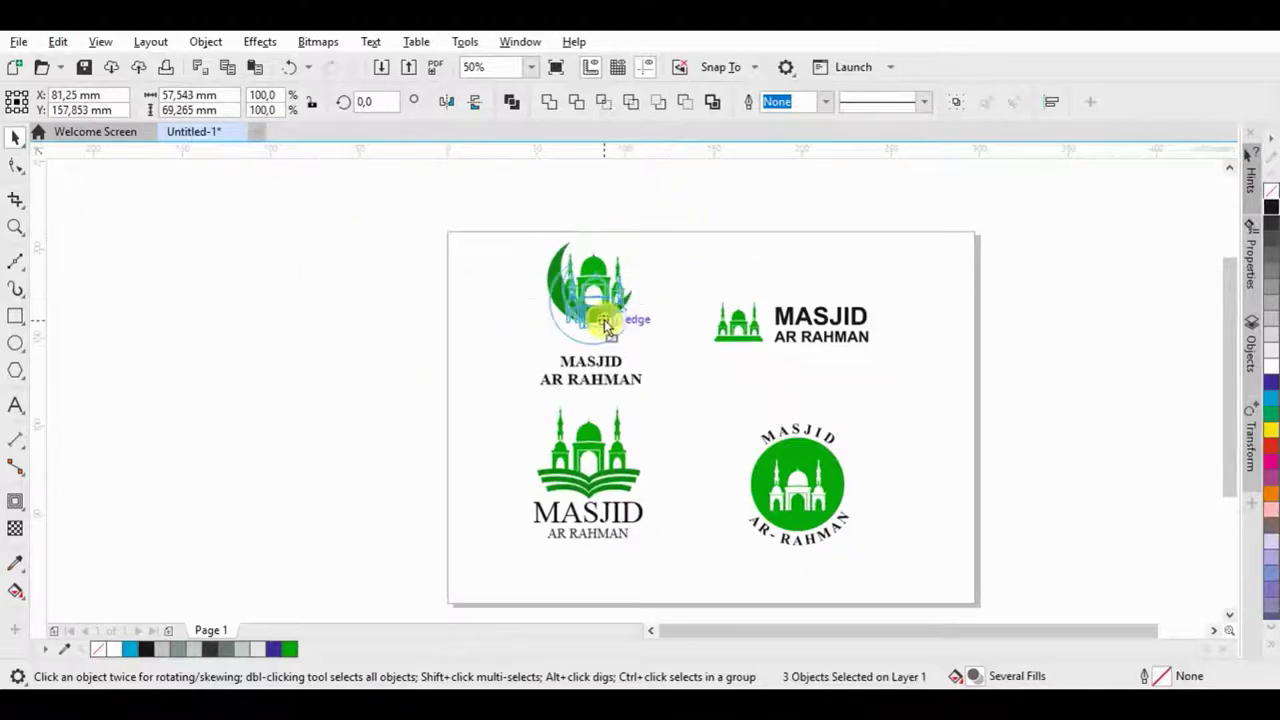
# Step: Make a larger copy of the circle badge's green circle
pyautogui.scroll(3, 879, 403)
pyautogui.click(877, 514)
pyautogui.moveTo(922, 252); pyautogui.dragTo(946, 230)
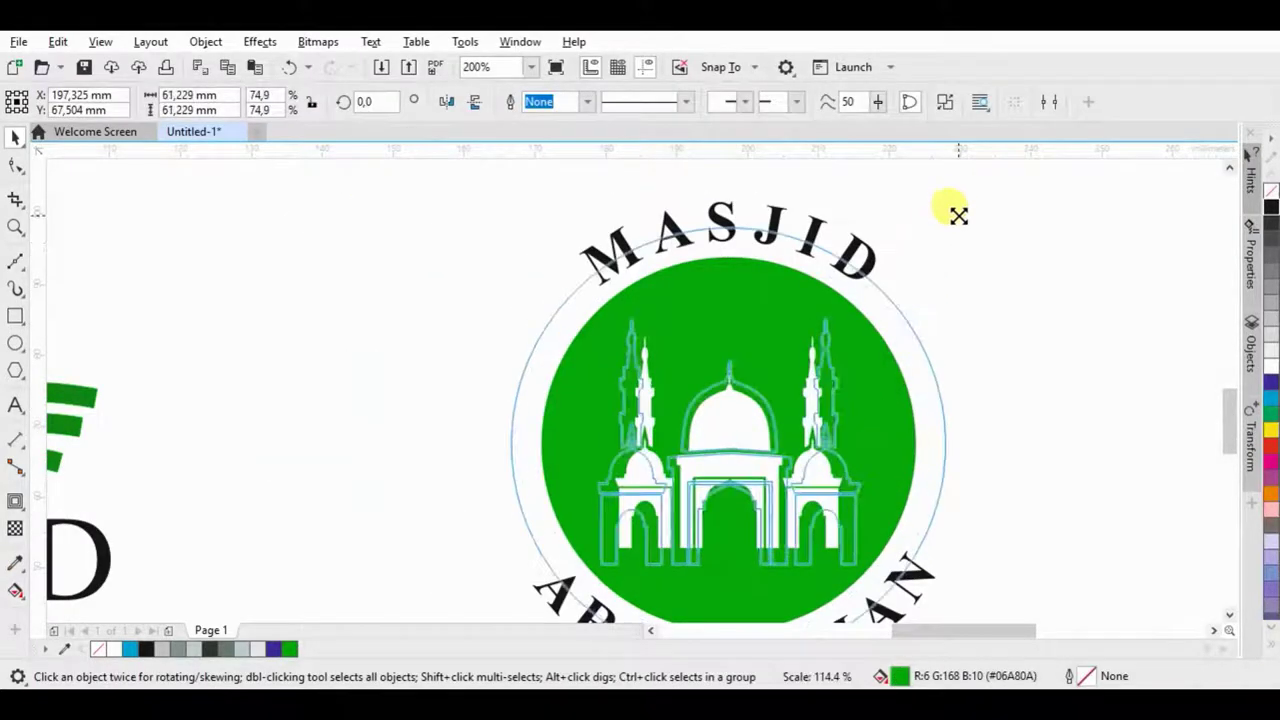
# Step: Turn the enlarged circle into a thick black ring with no fill, converted to an object
pyautogui.hotkey('ctrl', 'q')
pyautogui.rightClick(1270, 207)
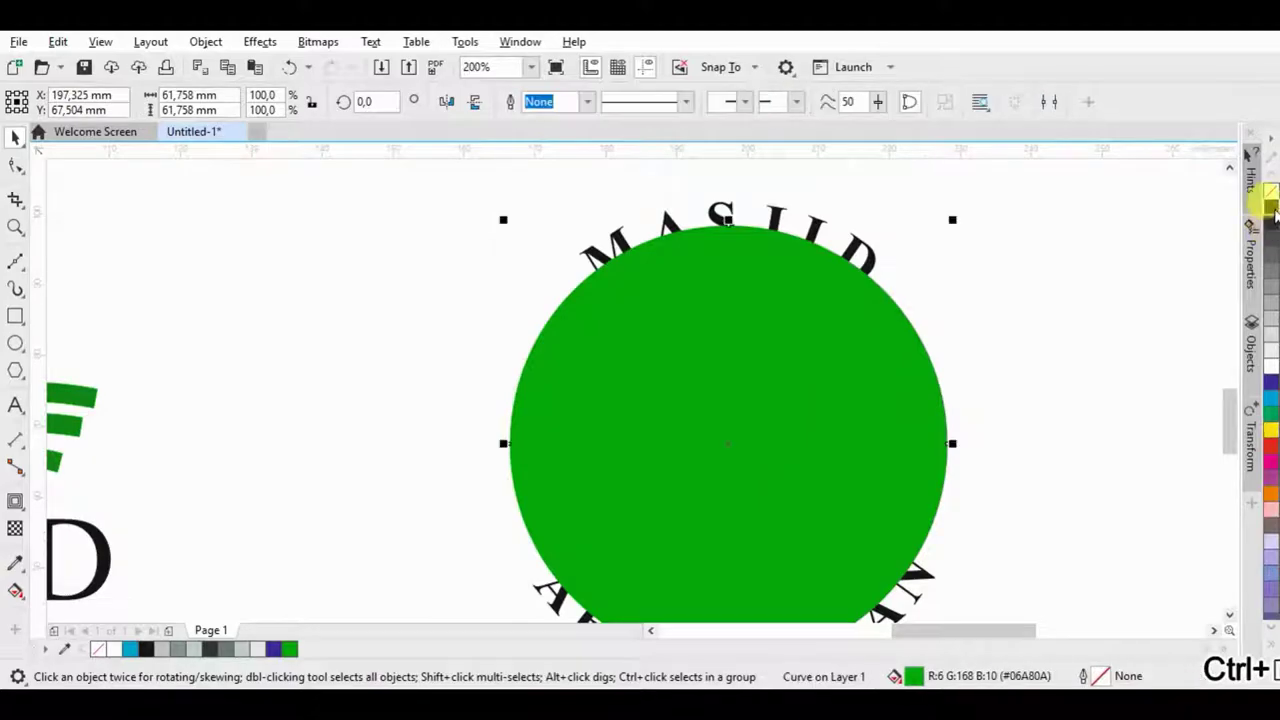
pyautogui.click(1270, 190)
pyautogui.click(588, 101)
pyautogui.click(537, 214)
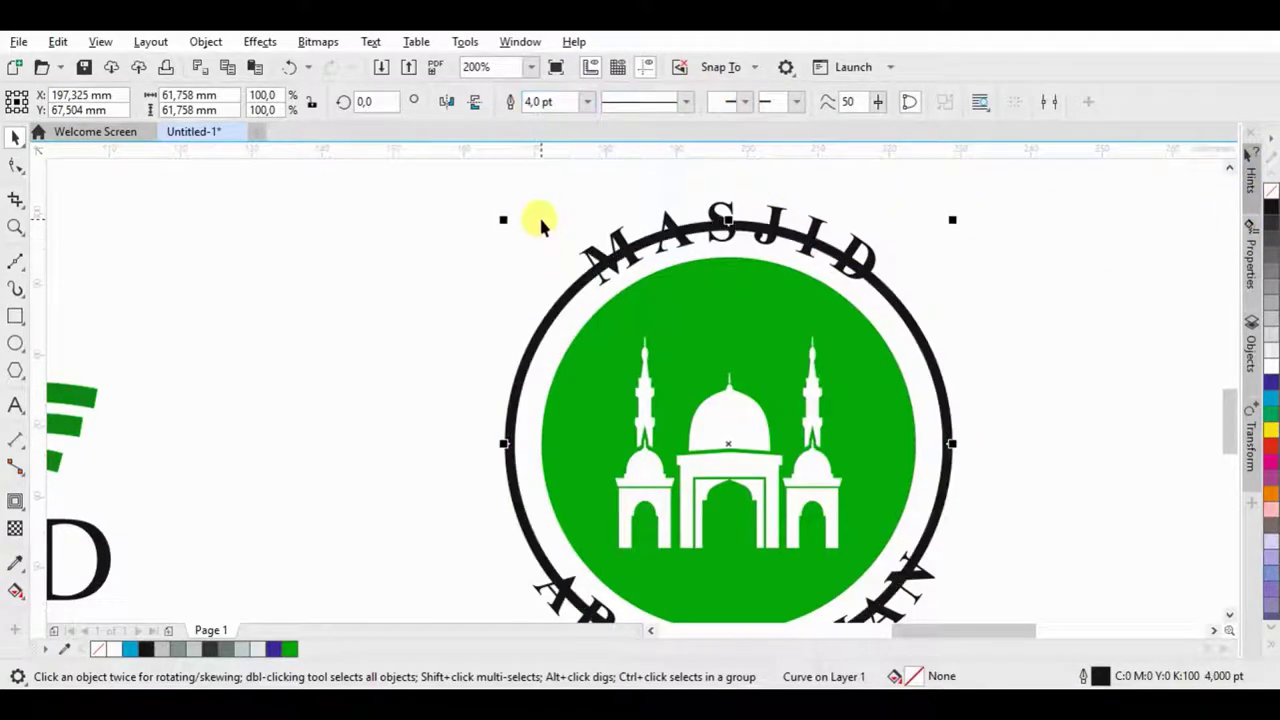
pyautogui.hotkey('ctrl', 'shift', 'q')
# Step: Trim a 45° rotated square from the top of the ring
pyautogui.press('F6')
pyautogui.hotkey('ctrl', 'k')
pyautogui.moveTo(376, 222)
pyautogui.mouseDown()
pyautogui.moveTo(708, 443)
pyautogui.moveTo(722, 566)
pyautogui.mouseUp()
pyautogui.click(365, 101)
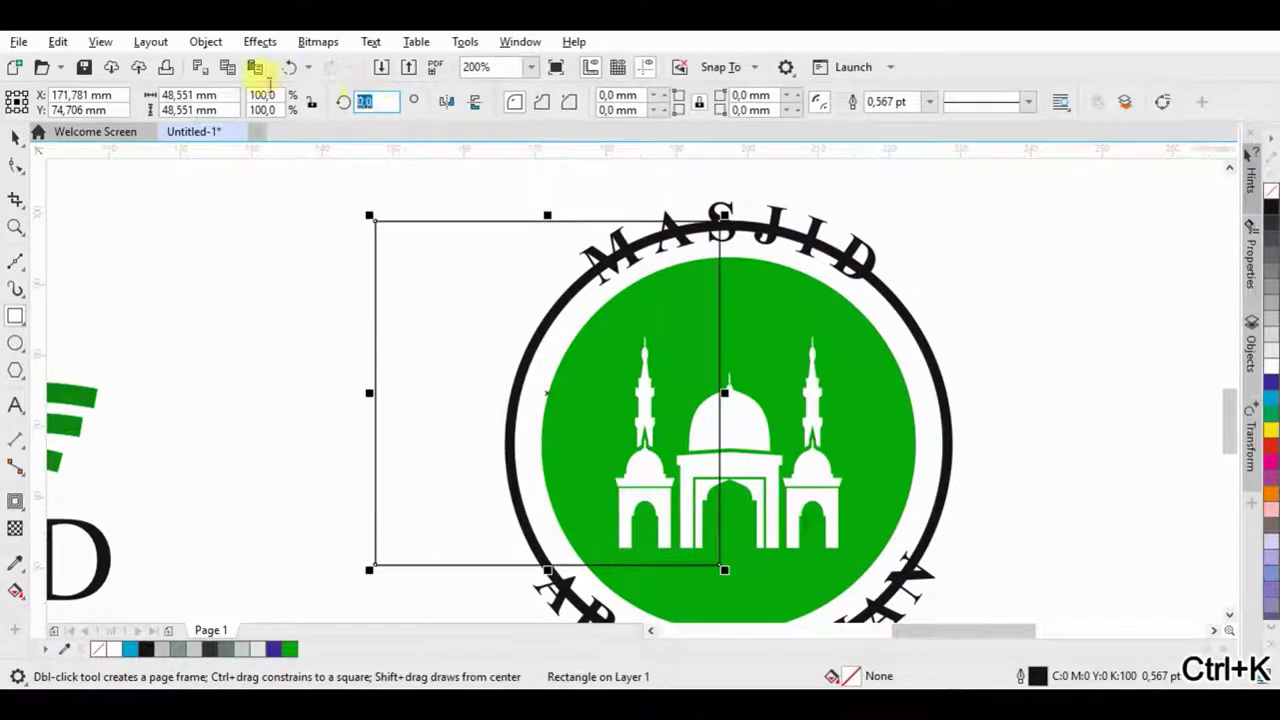
pyautogui.write('45')
pyautogui.press('Return')
pyautogui.press('space')
pyautogui.moveTo(424, 448); pyautogui.dragTo(509, 371)
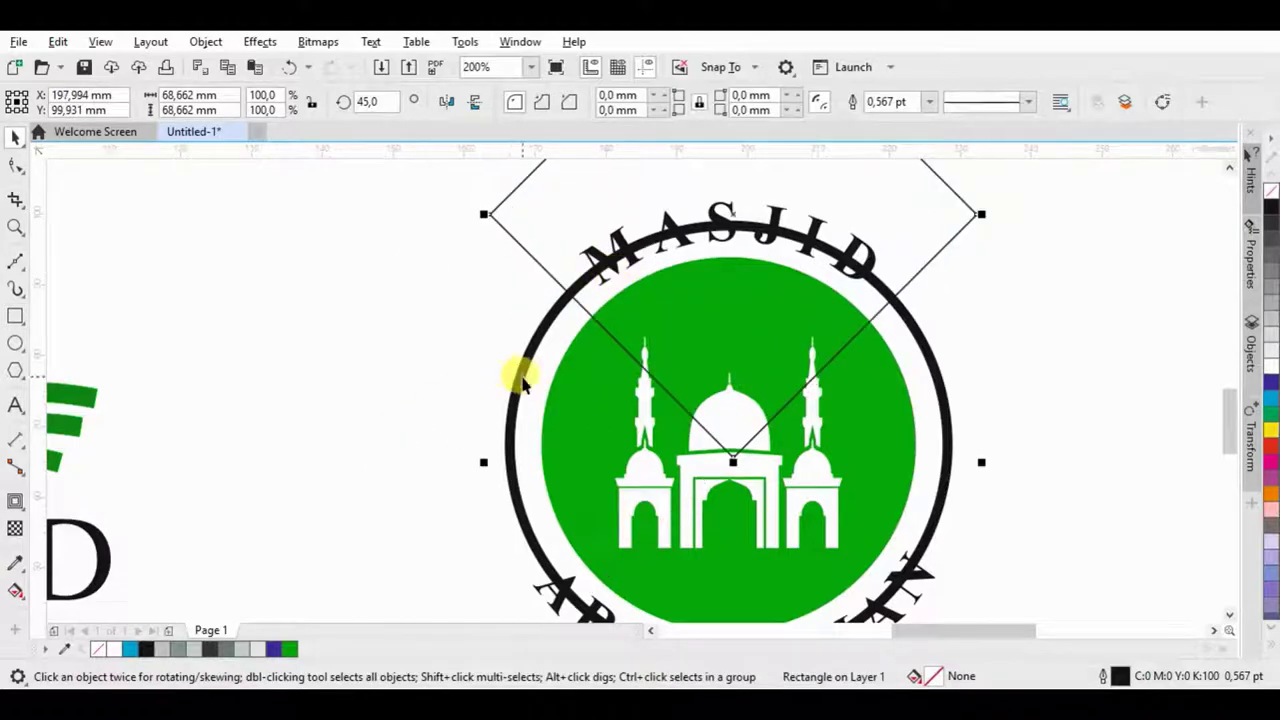
pyautogui.keyDown('shift'); pyautogui.click(509, 371); pyautogui.keyUp('shift')
pyautogui.click(686, 100)
# Step: Trim a second rotated square from the bottom of the ring
pyautogui.scroll(-2, 458, 250)
pyautogui.click(15, 316)
pyautogui.moveTo(452, 402); pyautogui.dragTo(891, 618)
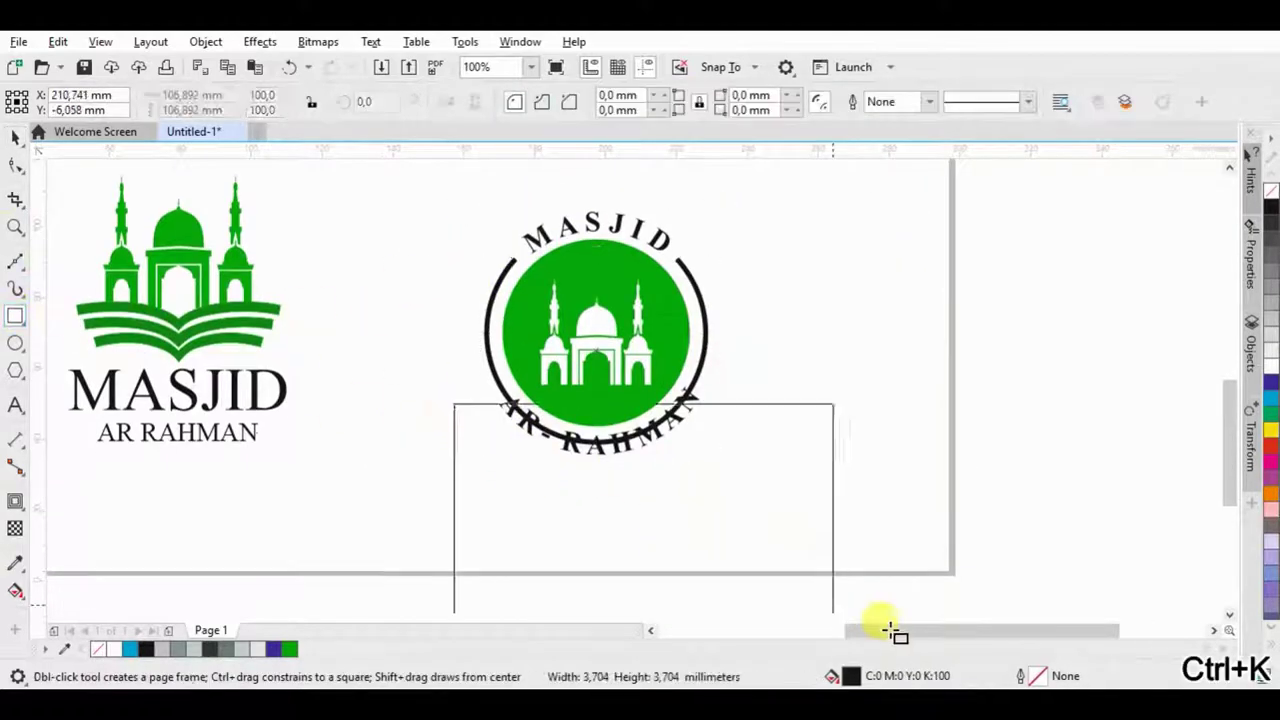
pyautogui.press('Return')
pyautogui.press('space')
pyautogui.moveTo(771, 500); pyautogui.dragTo(700, 293)
pyautogui.click(684, 101)
pyautogui.click(697, 320)
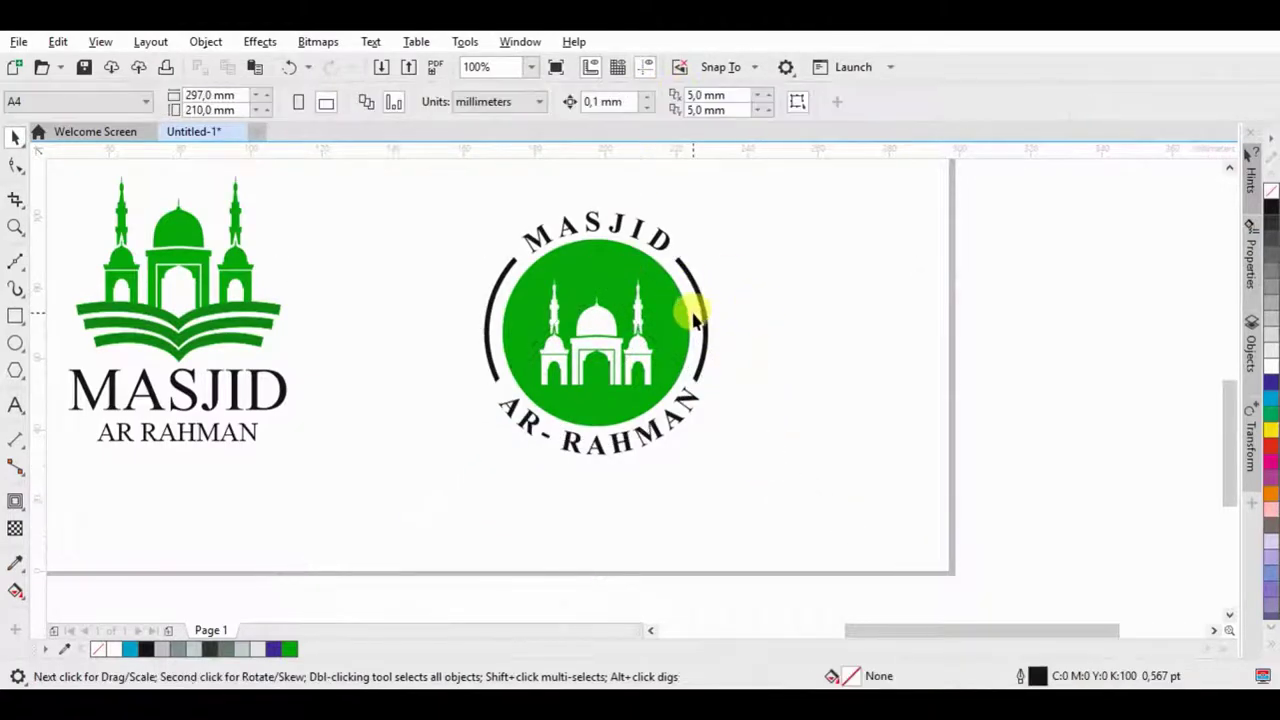
pyautogui.click(697, 287)
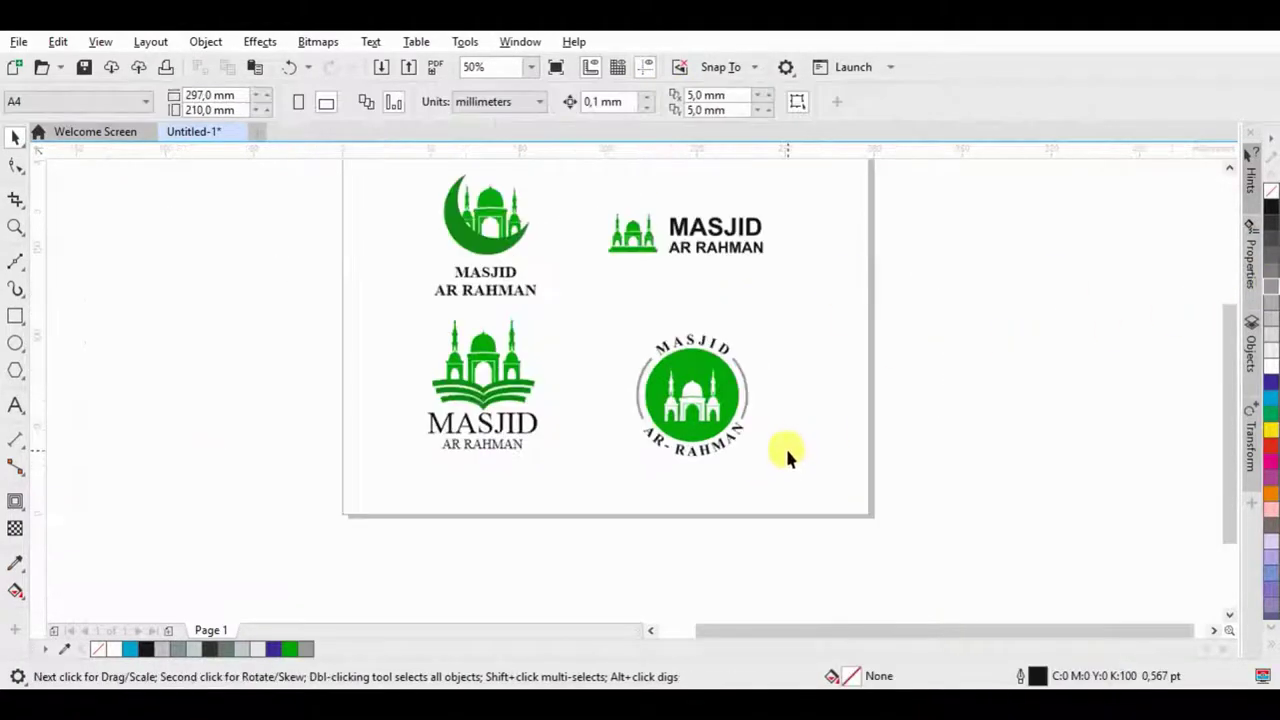